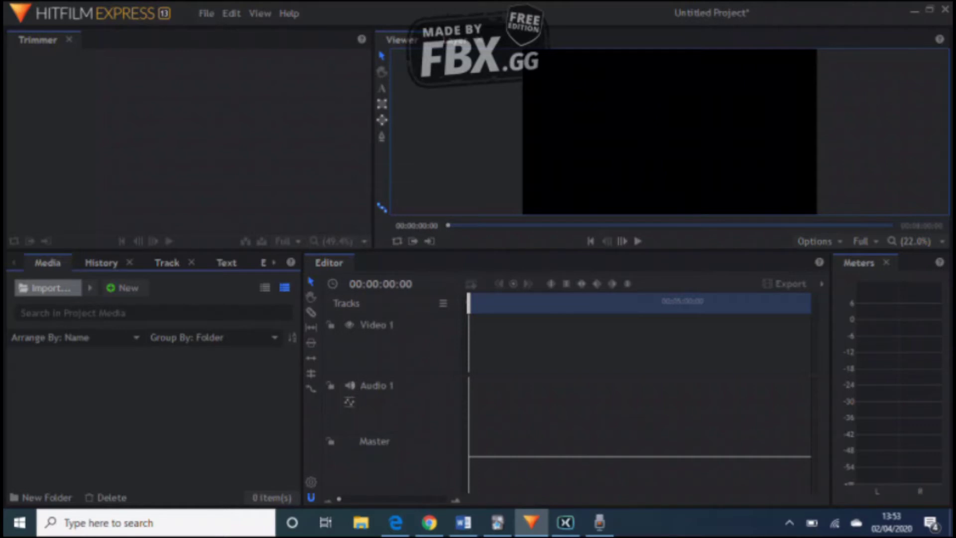
Import the video WhatsApp Video 2020-03-27 at 12.38.36 PM.mp4 into the project media.
click(48, 288)
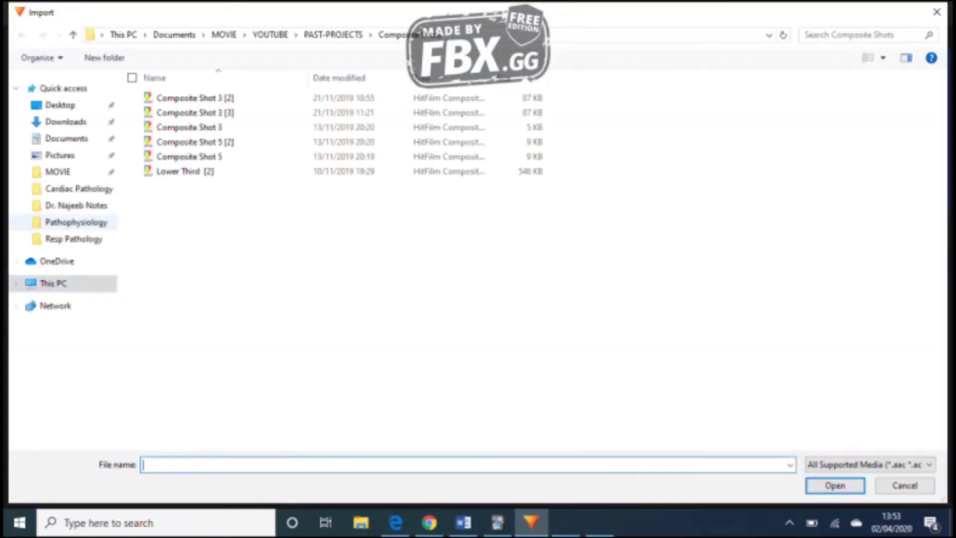
click(66, 122)
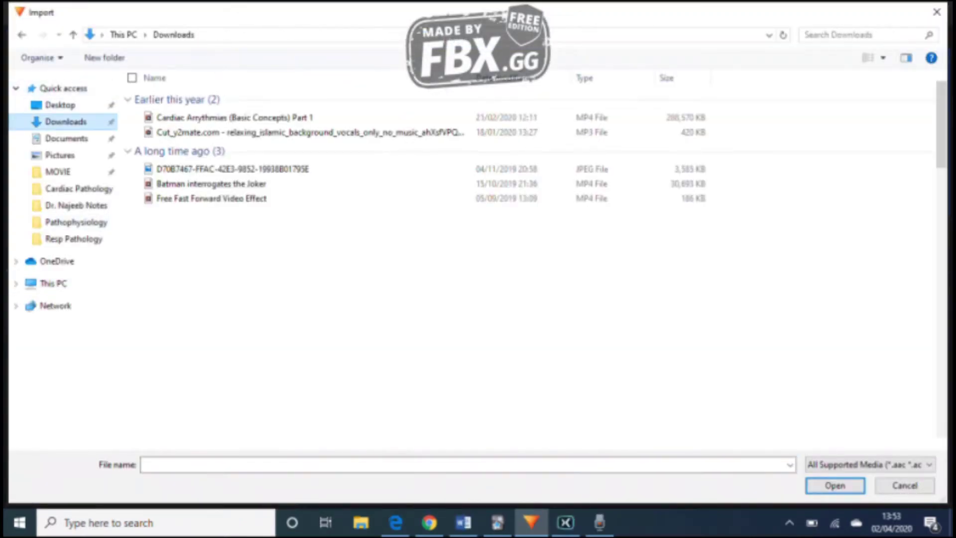
click(211, 184)
click(835, 485)
Place the imported video at the start of the Video 1 track and accept the project settings prompt.
drag(159, 371, 461, 367)
drag(349, 378, 470, 363)
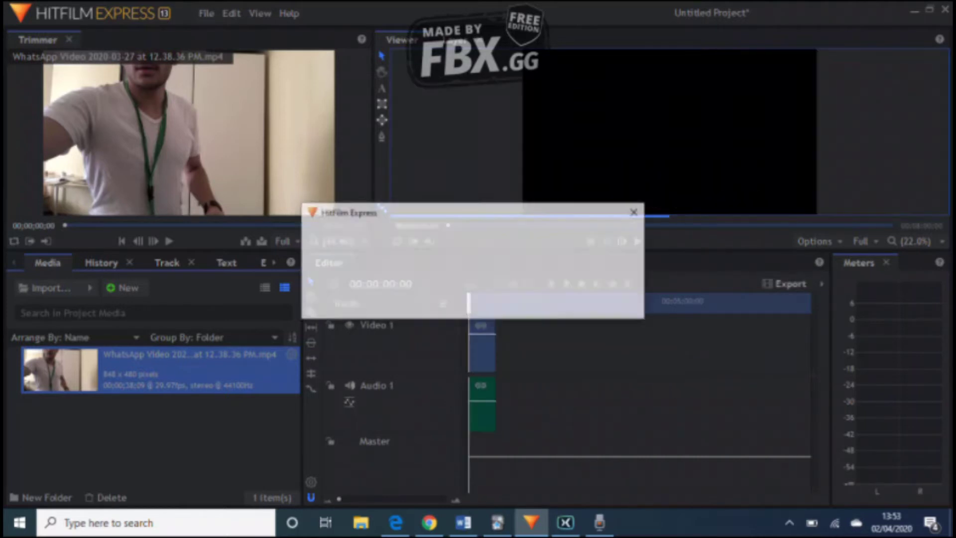
click(590, 318)
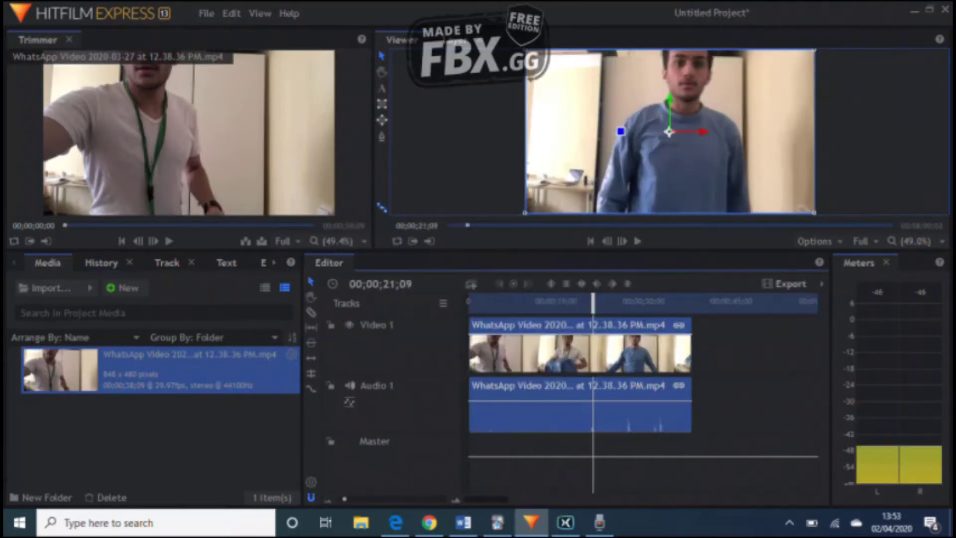
Slice the video at 00;00;21;09 and make its first part a composite shot using the selected clip's properties.
click(593, 352)
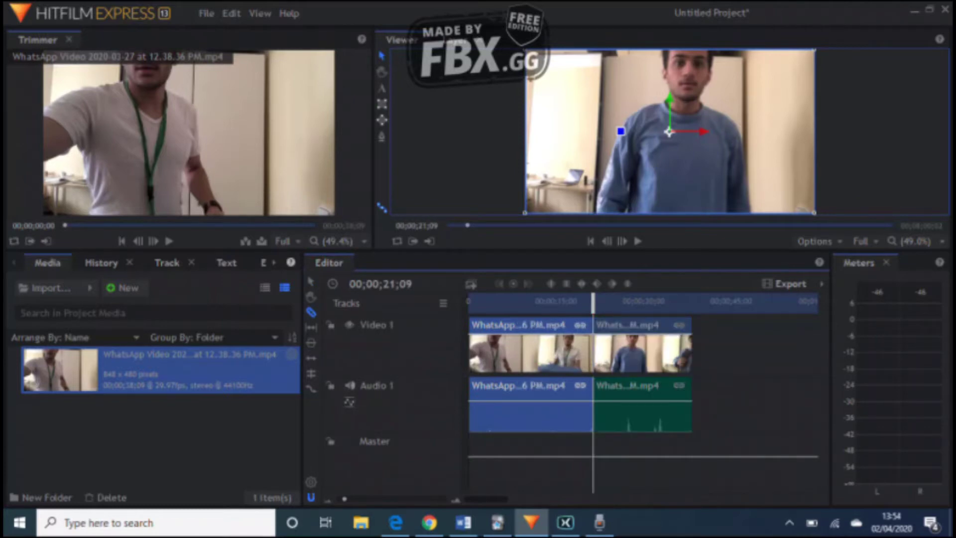
right_click(536, 354)
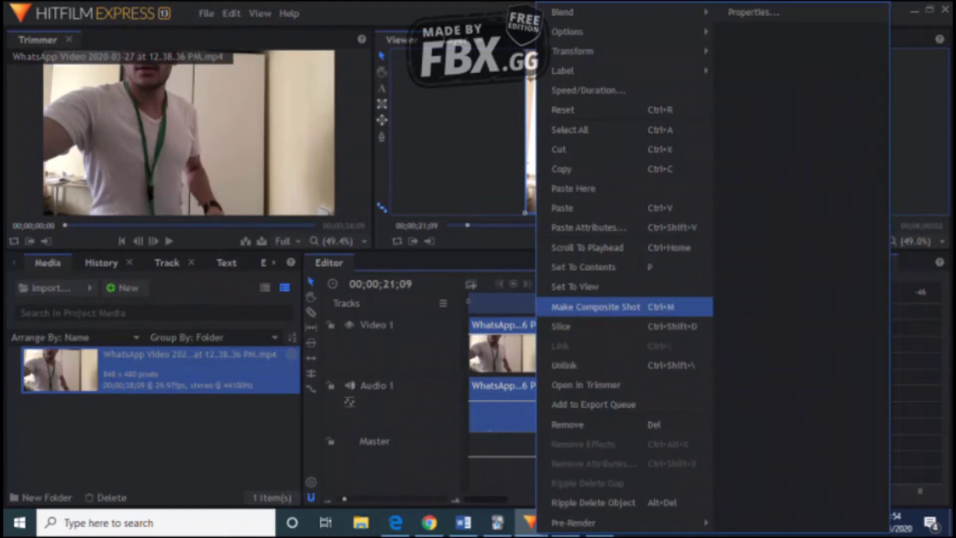
click(595, 307)
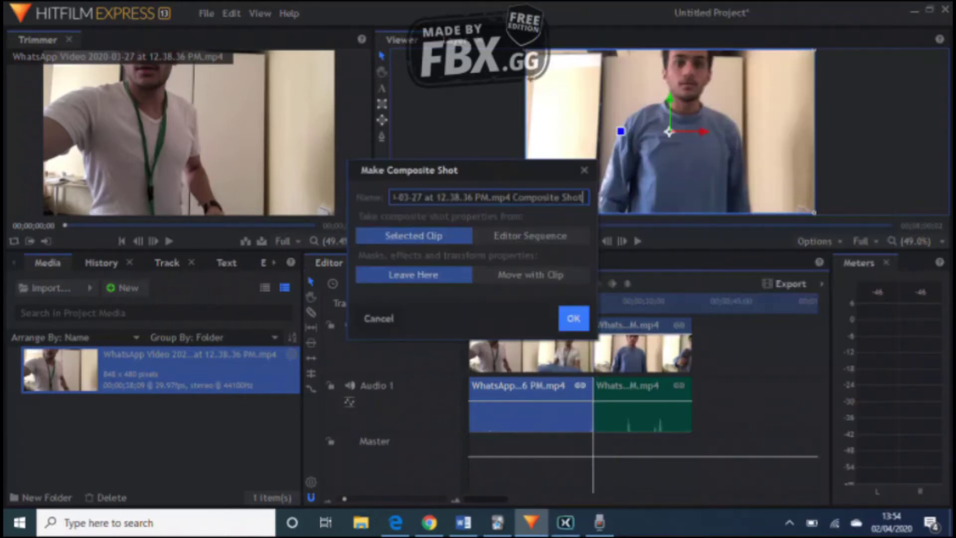
click(572, 315)
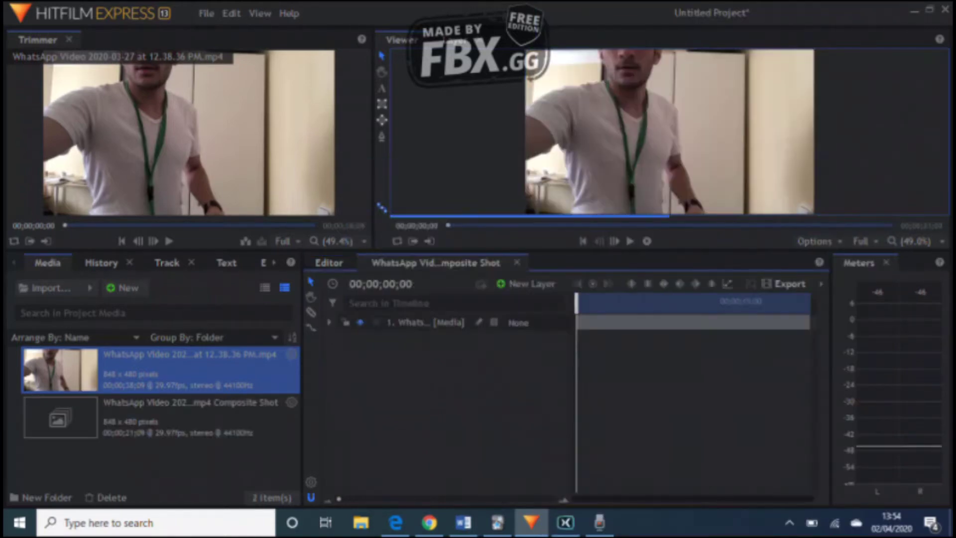
Cut away the layer's portion before 00;00;01;01 and move the remaining footage to the start of the composite shot.
drag(339, 498, 415, 499)
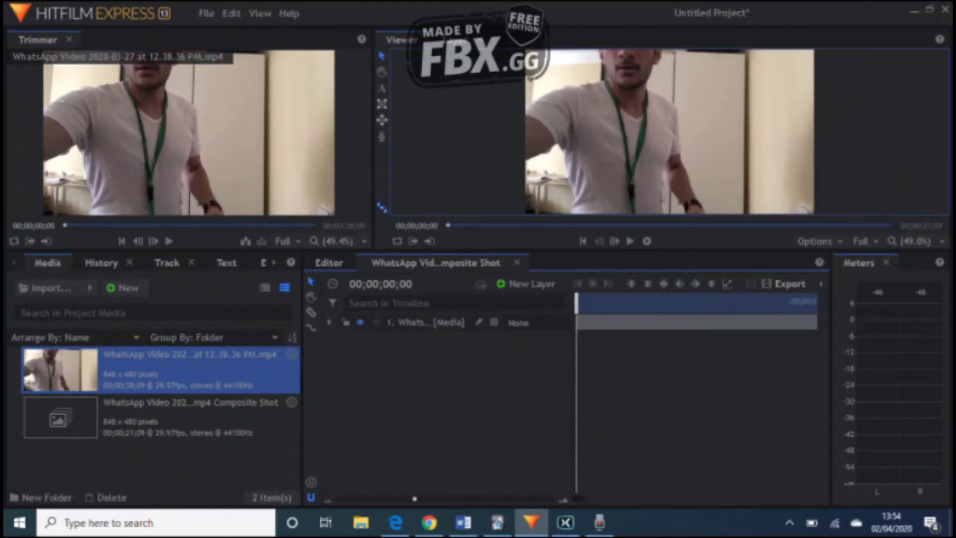
key(space)
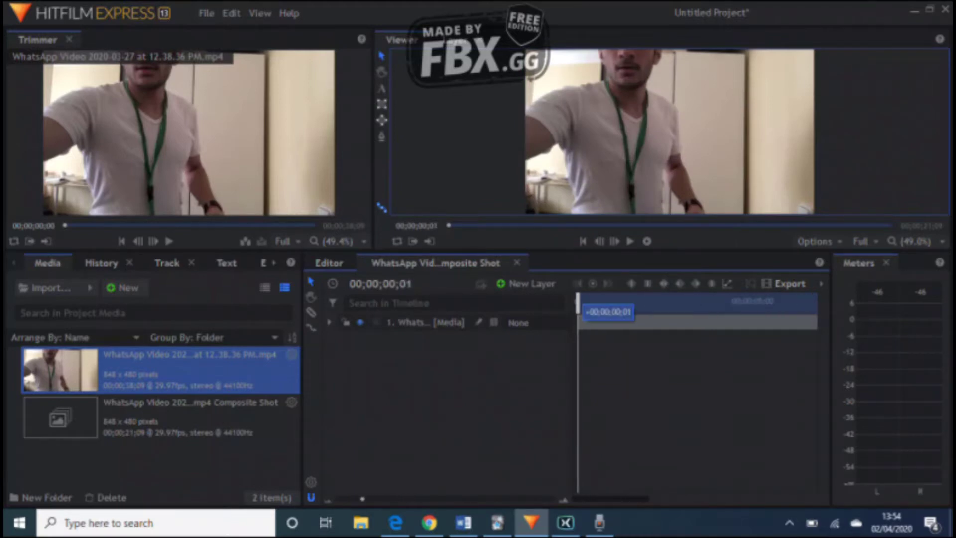
drag(626, 303, 613, 303)
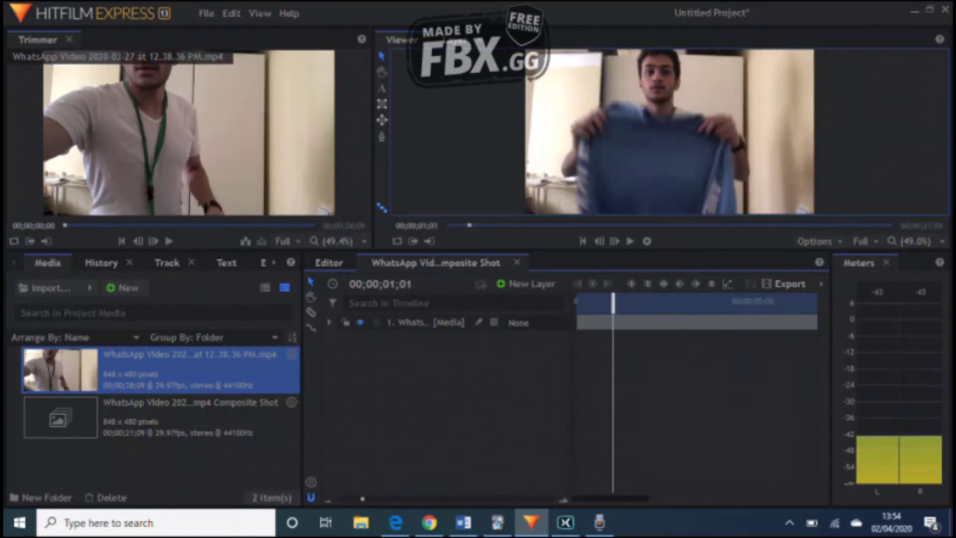
click(613, 323)
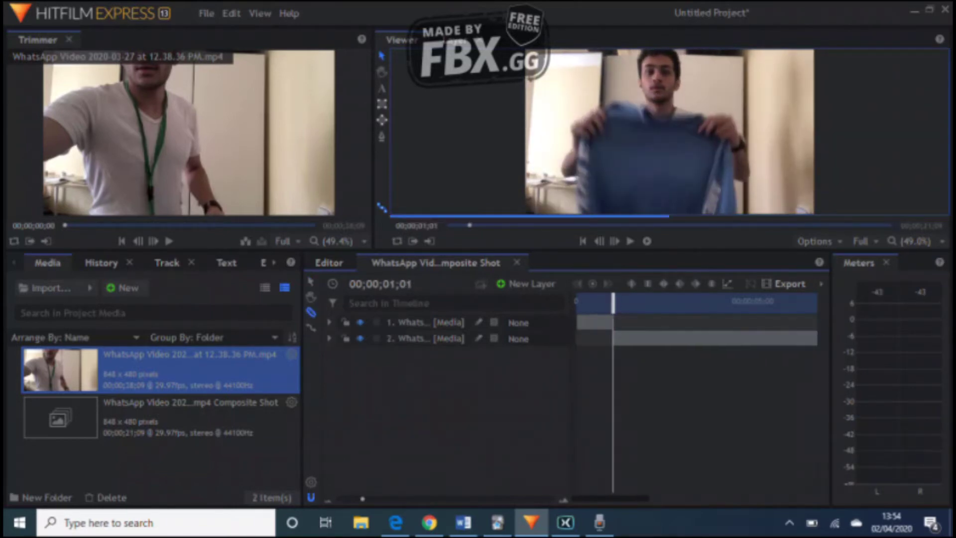
click(416, 323)
key(Delete)
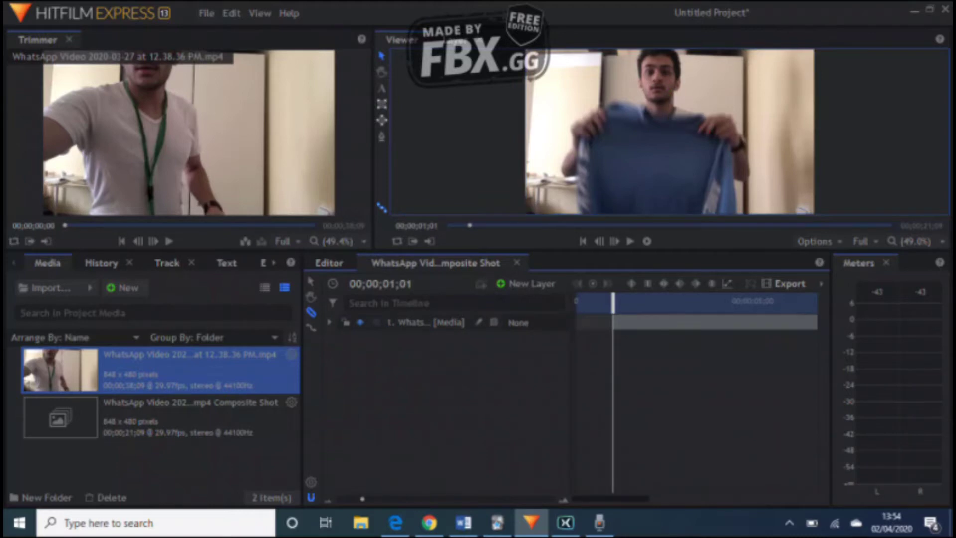
drag(615, 322, 577, 327)
Slice the layer at 00;00;03;24 and 00;00;16;14 and delete the section between the two cuts.
drag(303, 378, 133, 378)
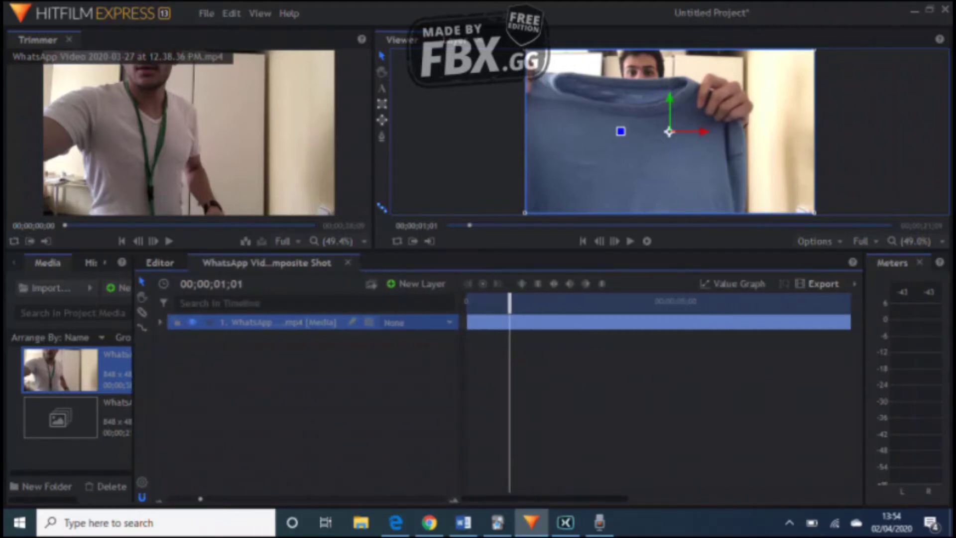
drag(509, 303, 625, 305)
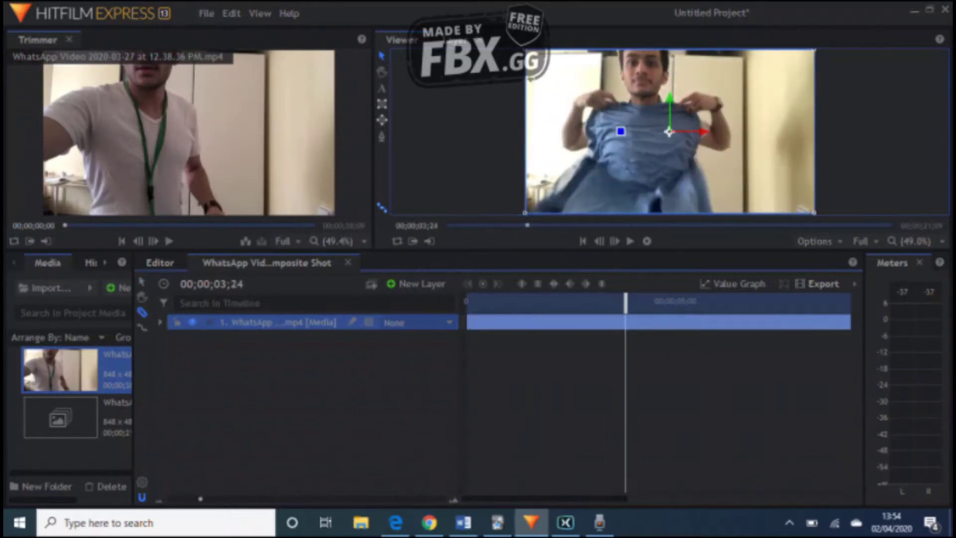
key(ctrl+shift+d)
drag(625, 305, 807, 304)
click(807, 338)
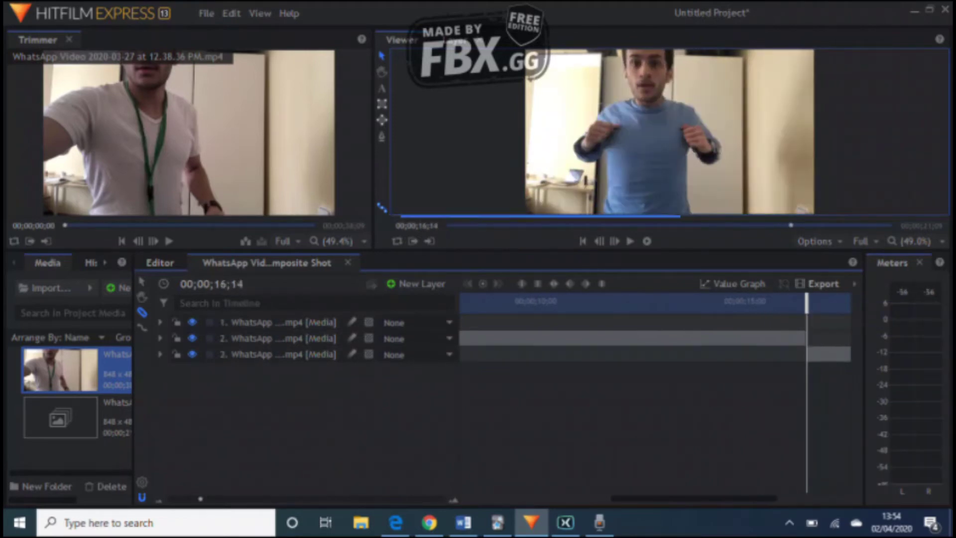
click(688, 339)
key(Delete)
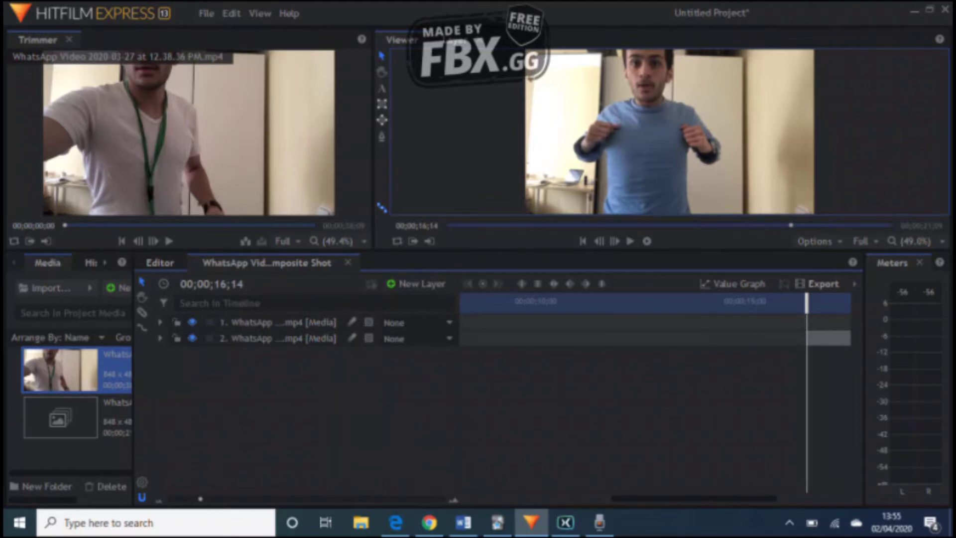
Move the last piece of footage directly behind the first layer and play the joined cut from the start.
drag(826, 338, 627, 343)
drag(605, 301, 467, 301)
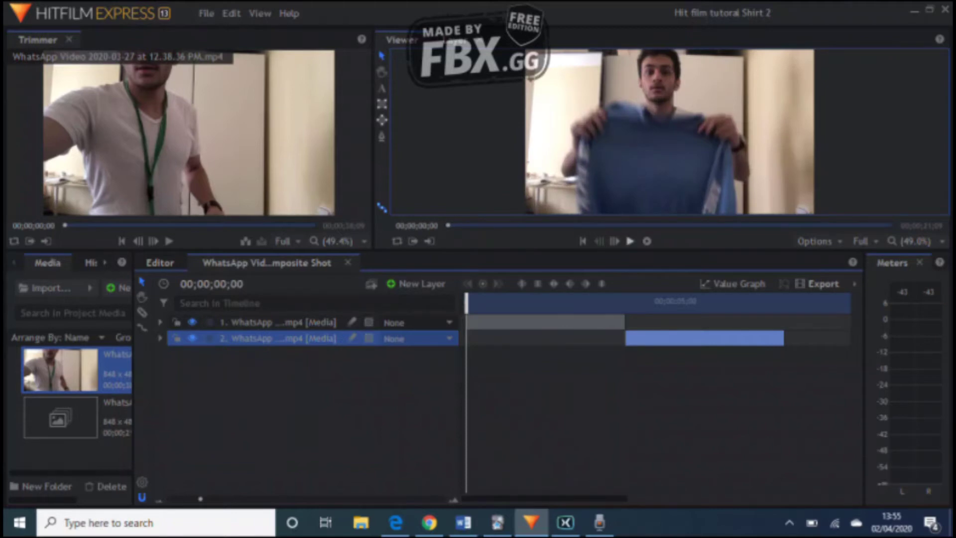
key(space)
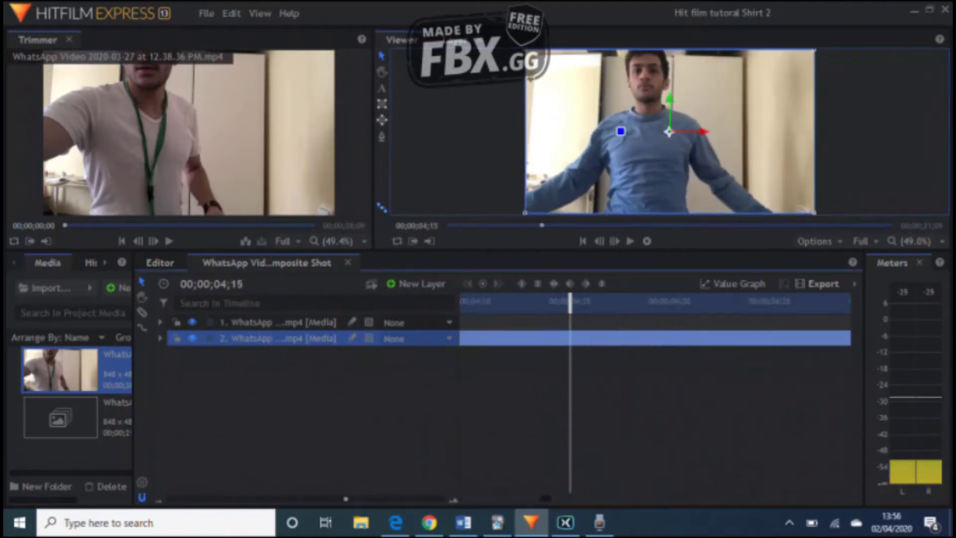
Play the edited composite shot from the beginning of the main editor timeline.
click(160, 263)
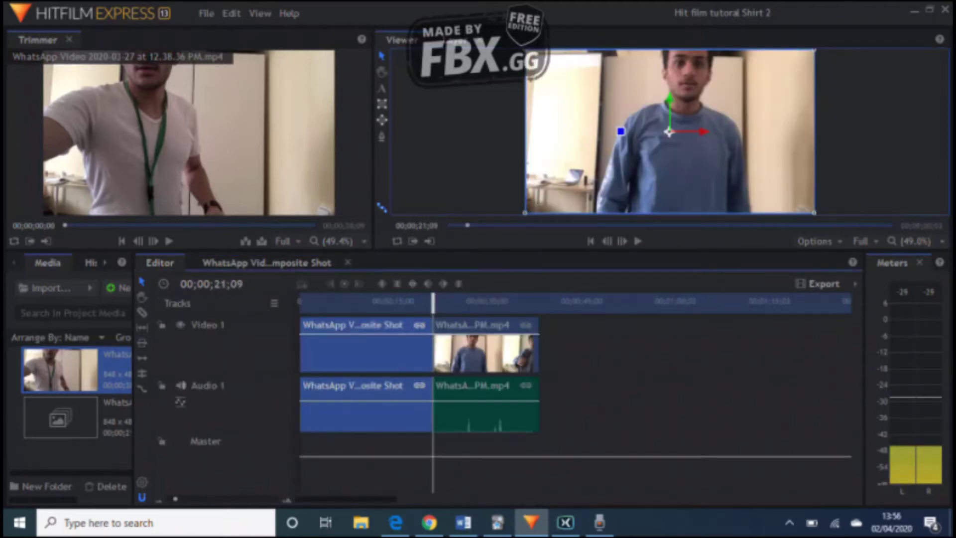
key(Home)
key(space)
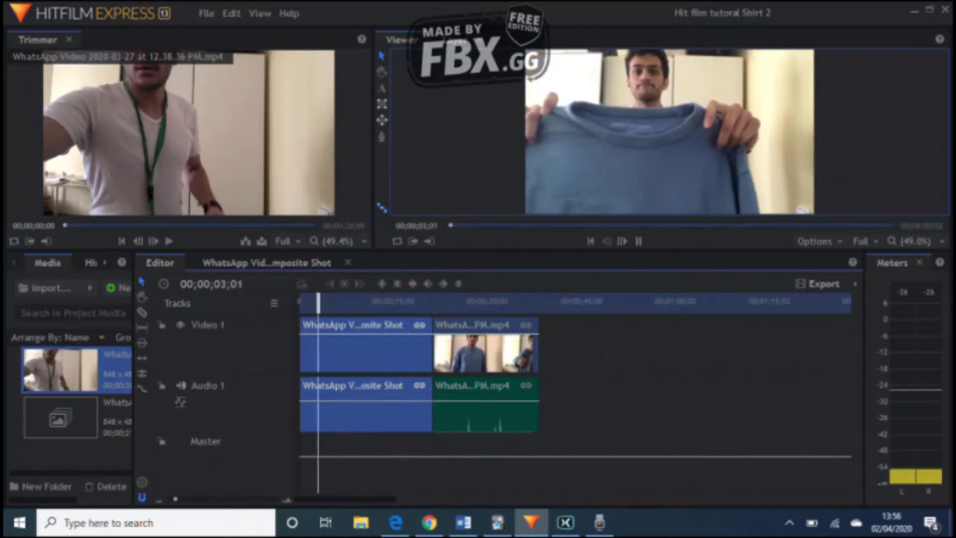
key(space)
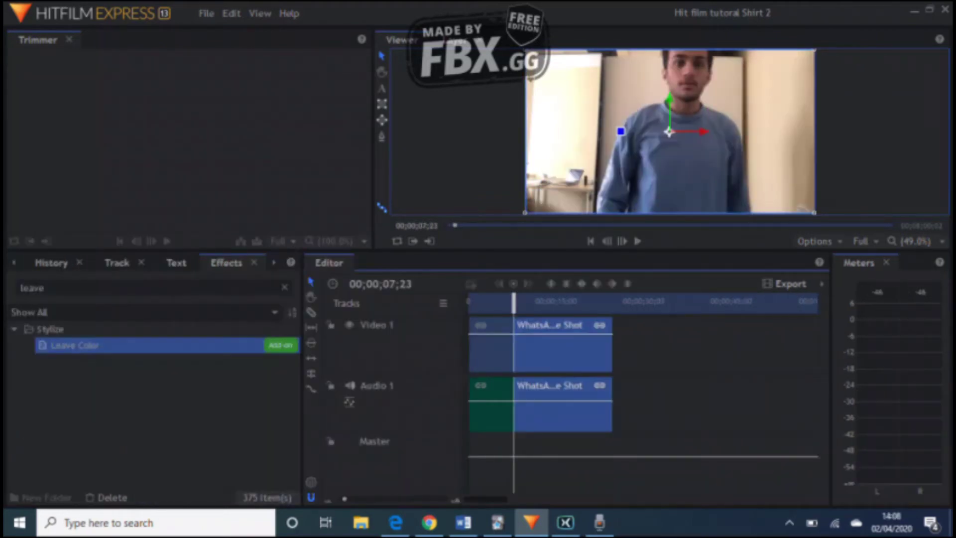
Open the second composite shot on the editor timeline and delete its second and third layers.
right_click(576, 349)
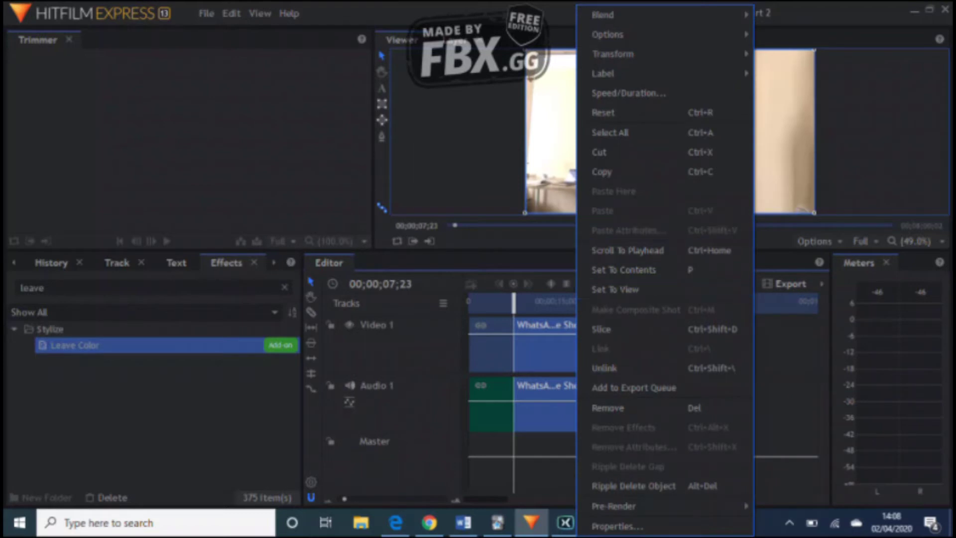
click(553, 360)
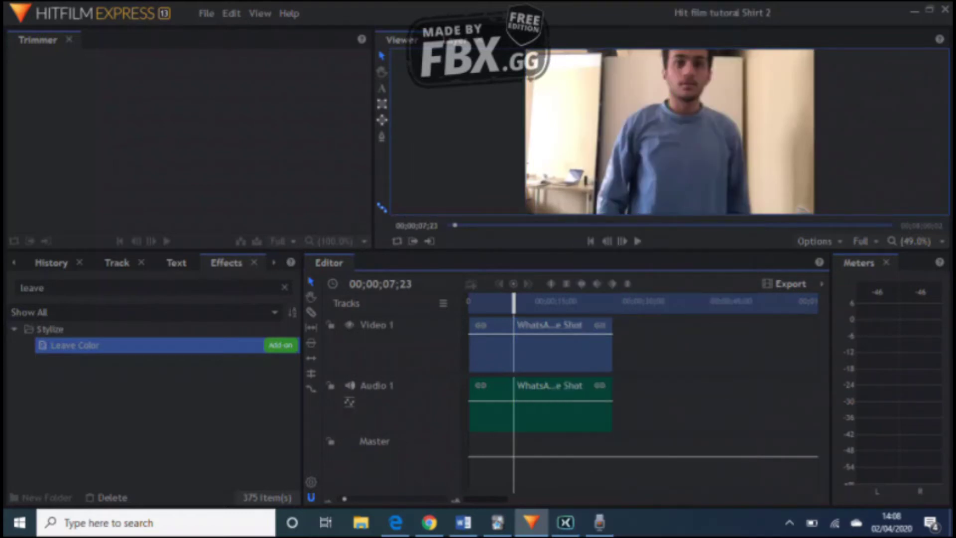
double_click(558, 355)
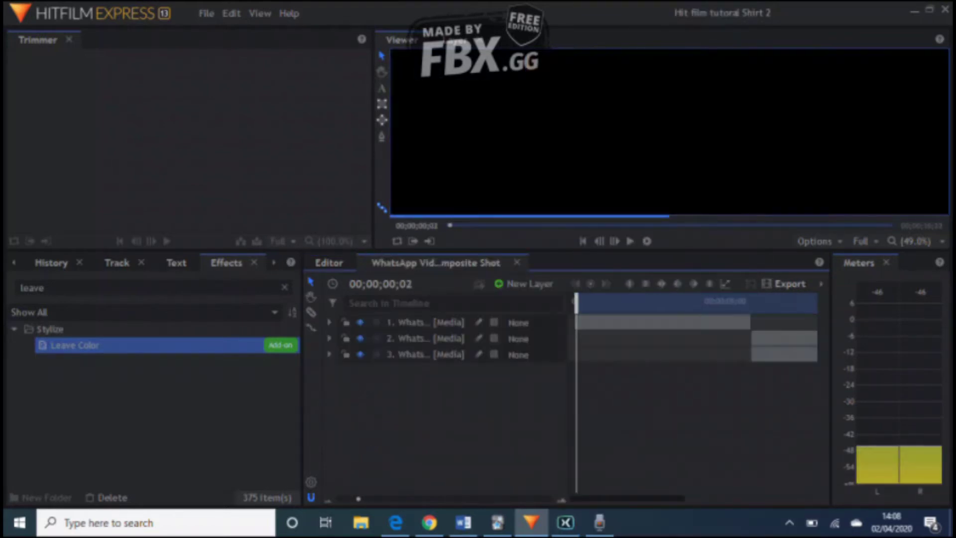
click(414, 339)
shift+click(413, 354)
key(Delete)
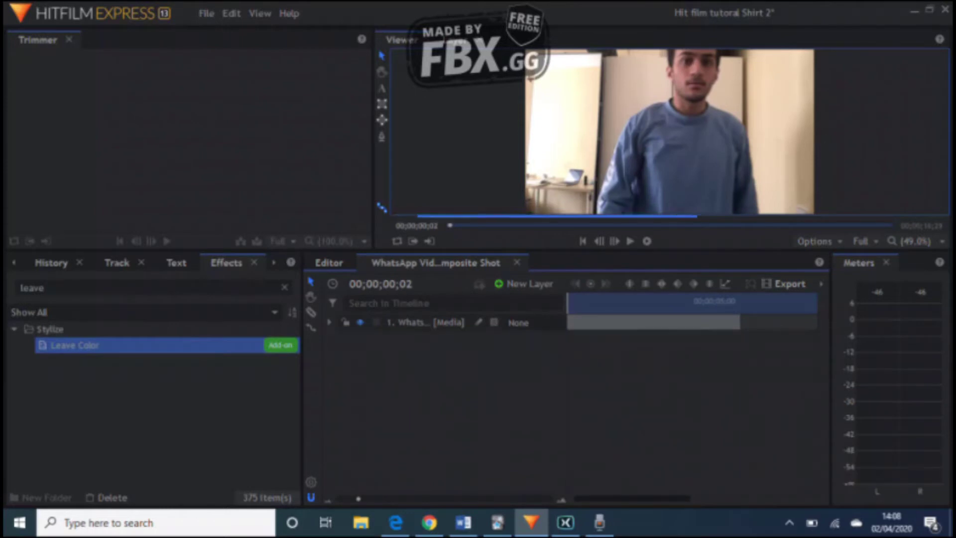
Extend the remaining layer to the end of the composite shot and slice it at 00;00;11;08.
drag(739, 322, 818, 323)
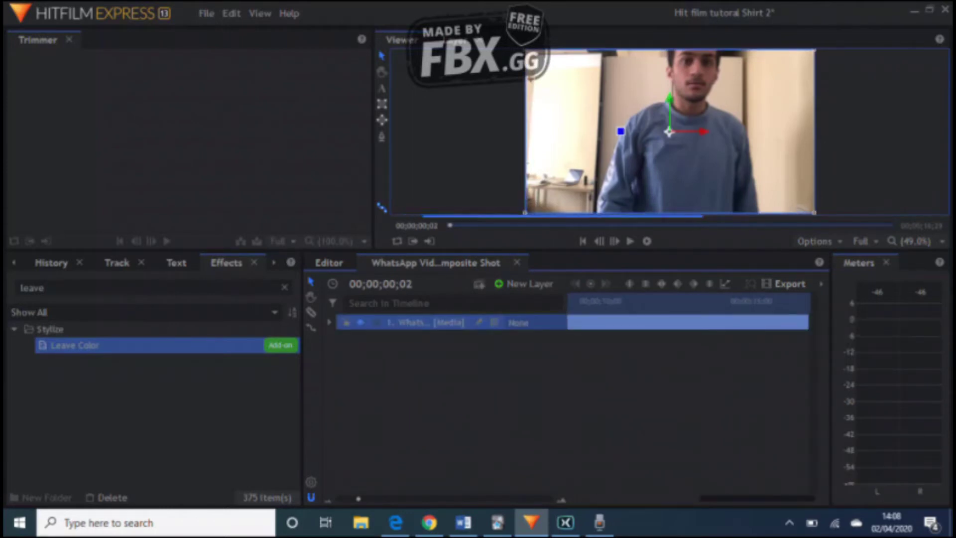
drag(613, 301, 730, 302)
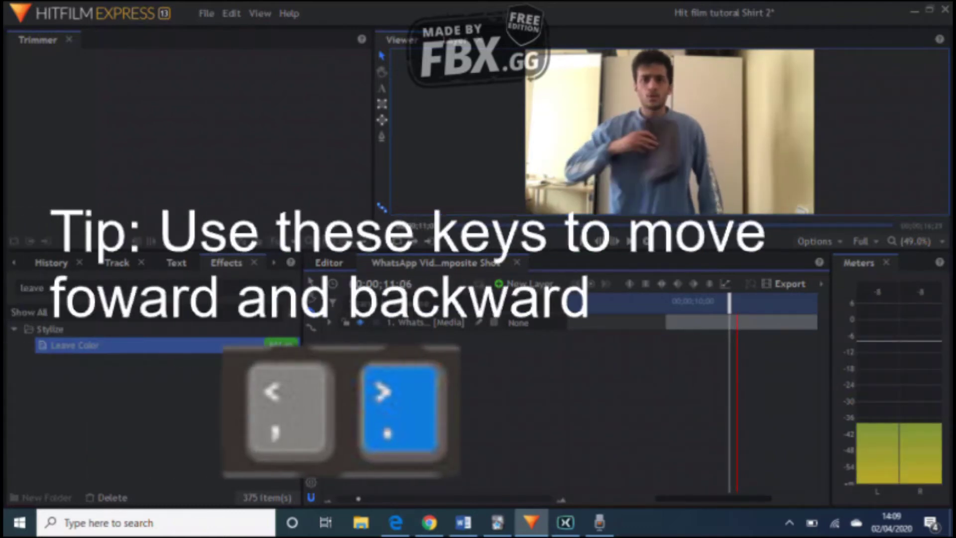
key(period)
key(period)
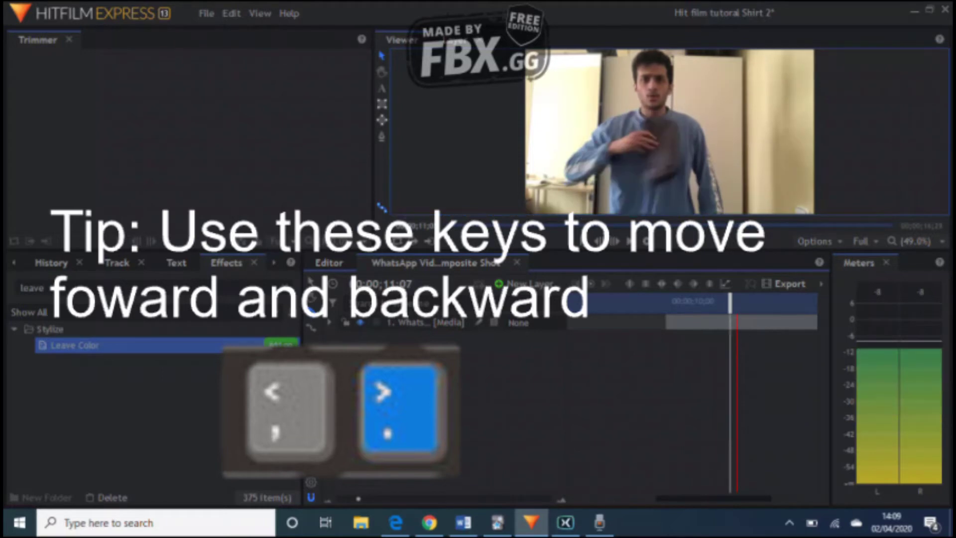
key(period)
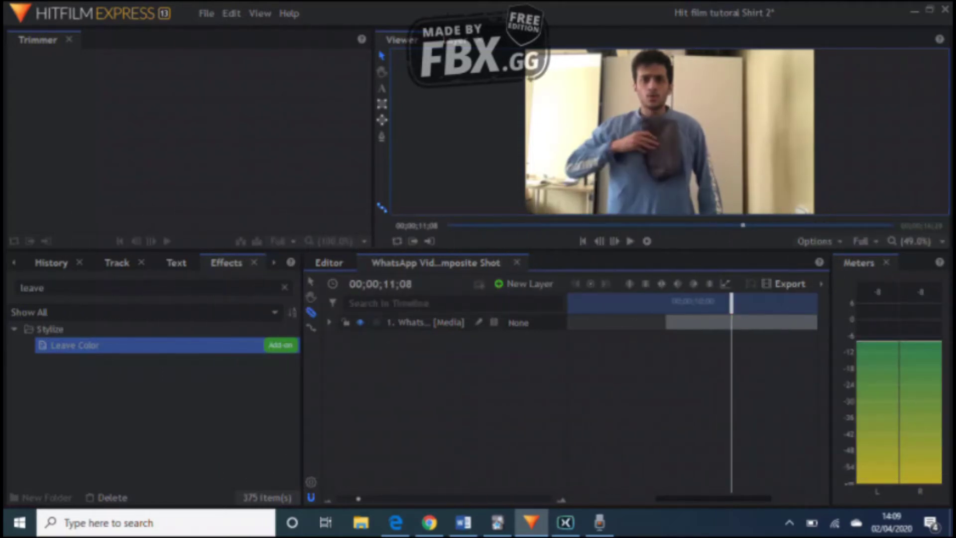
key(comma)
key(ctrl+shift+d)
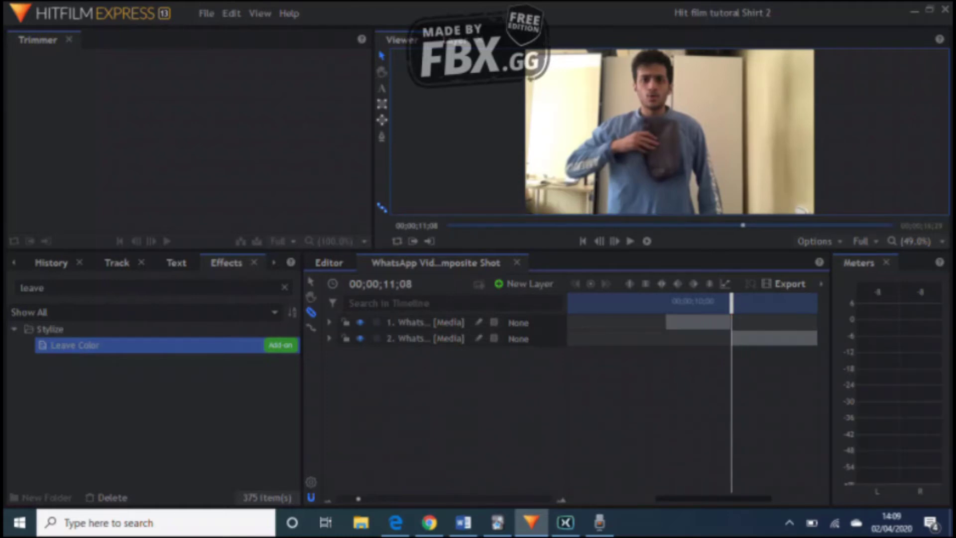
Move both pieces to the start of the composite shot, with the second beginning at 00;00;02;06.
drag(358, 499, 338, 499)
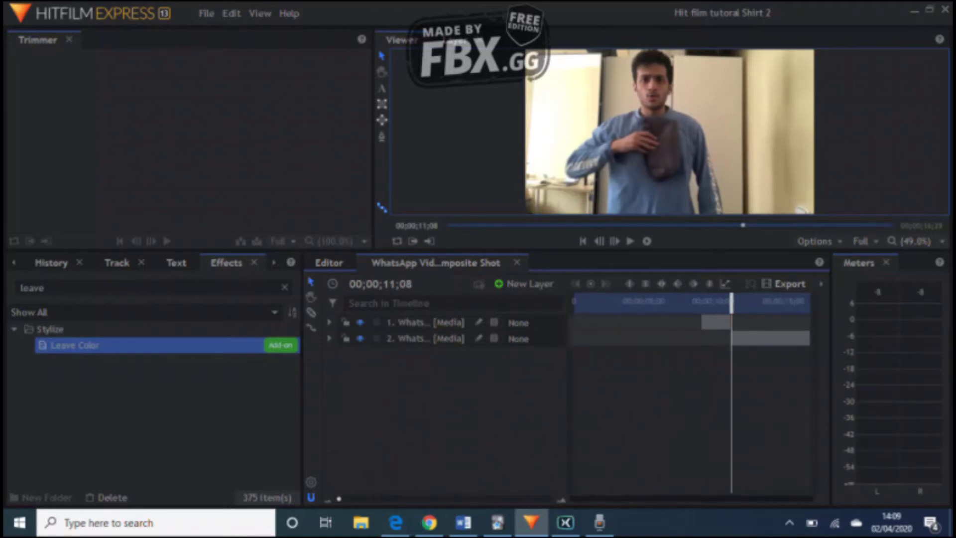
drag(757, 353, 605, 302)
click(610, 302)
click(622, 388)
Duplicate the second layer and expand the upper copy's properties.
click(481, 340)
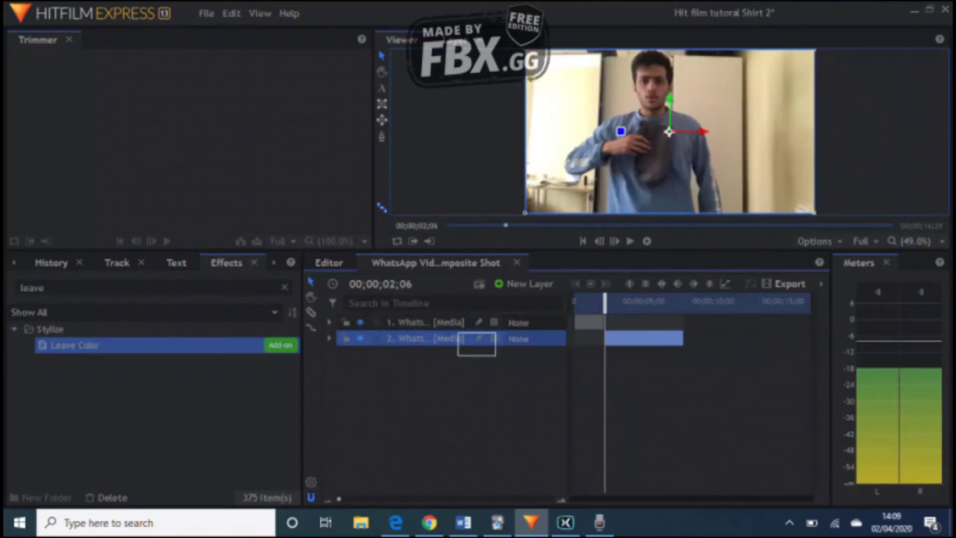
key(ctrl+d)
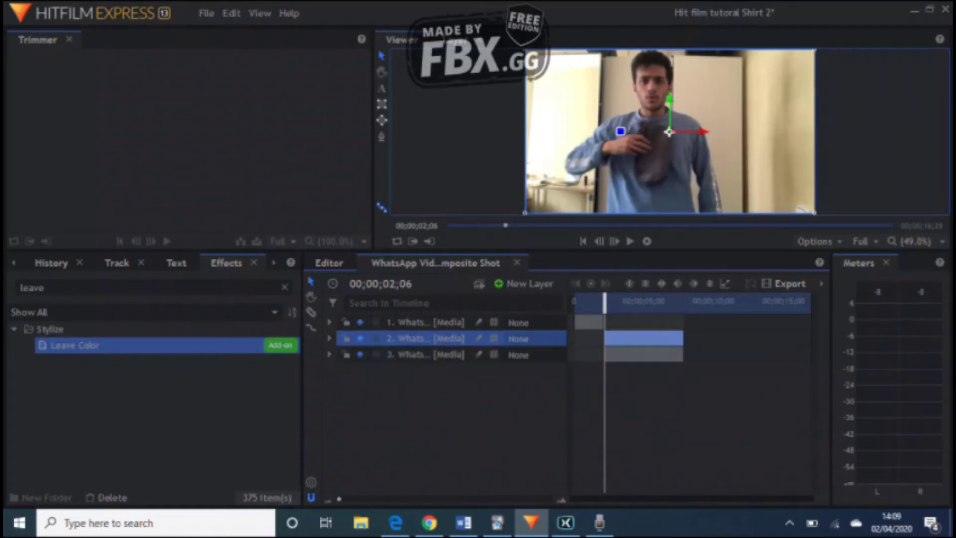
click(329, 338)
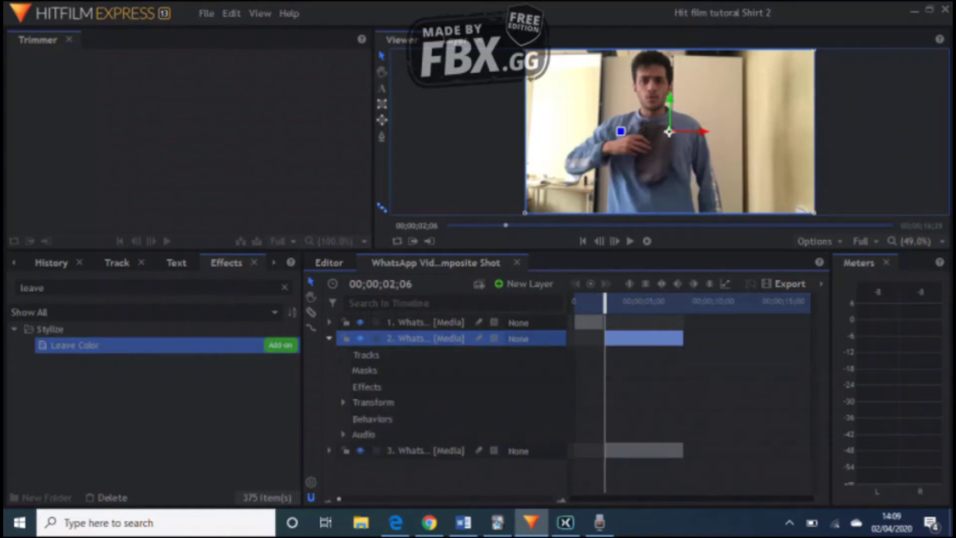
Search the effects for "color" and apply Color Correction Wheels to layer 2.
double_click(22, 288)
click(21, 288)
text(co)
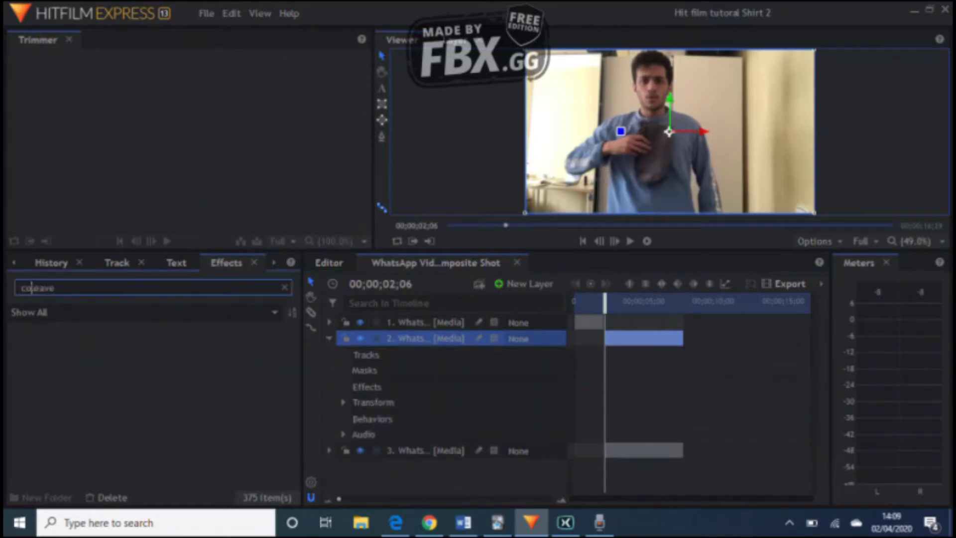
text(color)
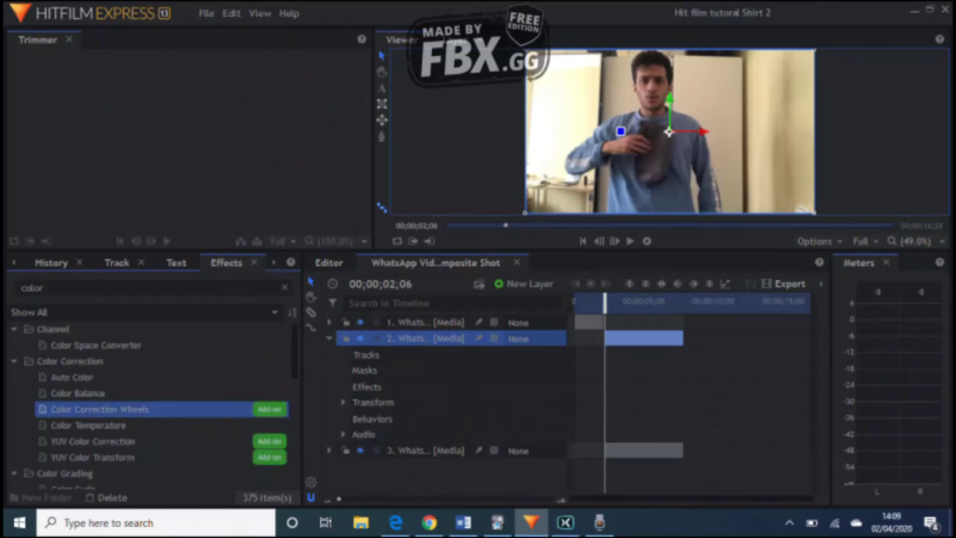
drag(99, 409, 369, 387)
click(357, 403)
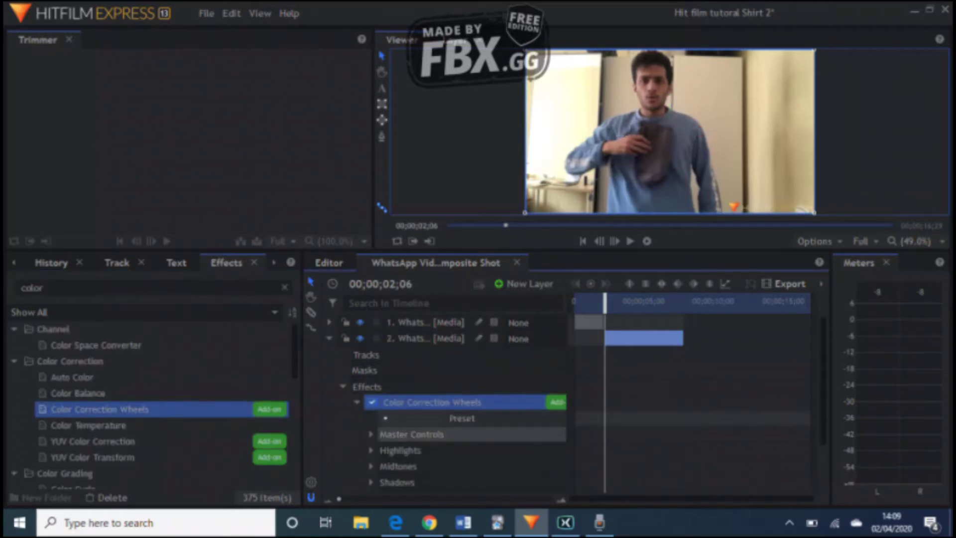
Sample the Color Correction Wheels white balance from the dark shirt held in the hand in the video frame.
click(371, 435)
click(422, 483)
click(561, 483)
click(659, 162)
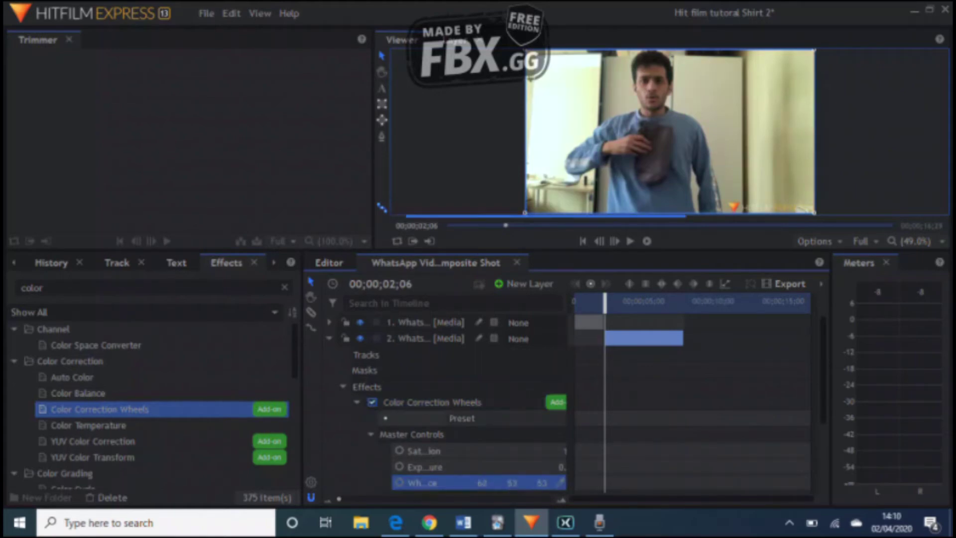
Open the sampled white balance color's values, switch to Word and replace the old screenshot with one of this color dialog.
drag(402, 463, 548, 466)
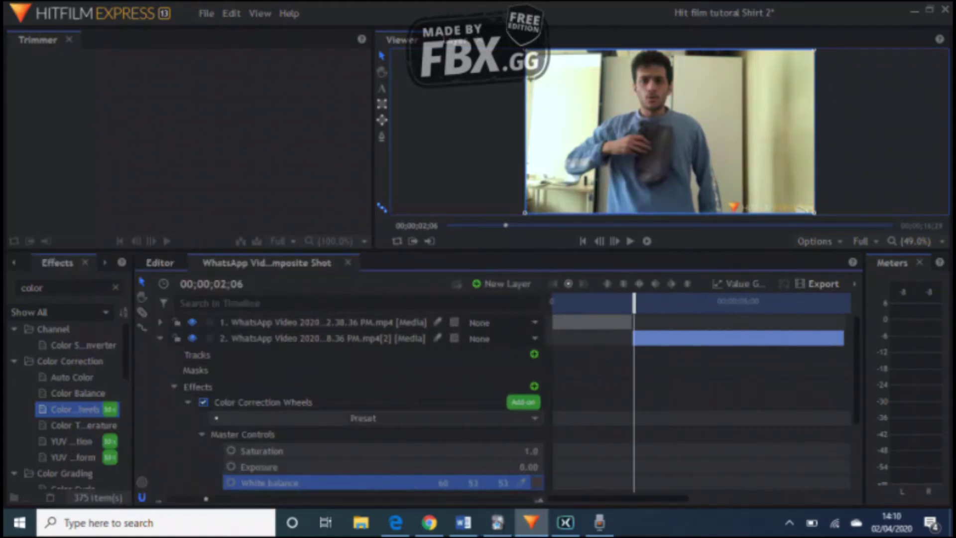
click(537, 483)
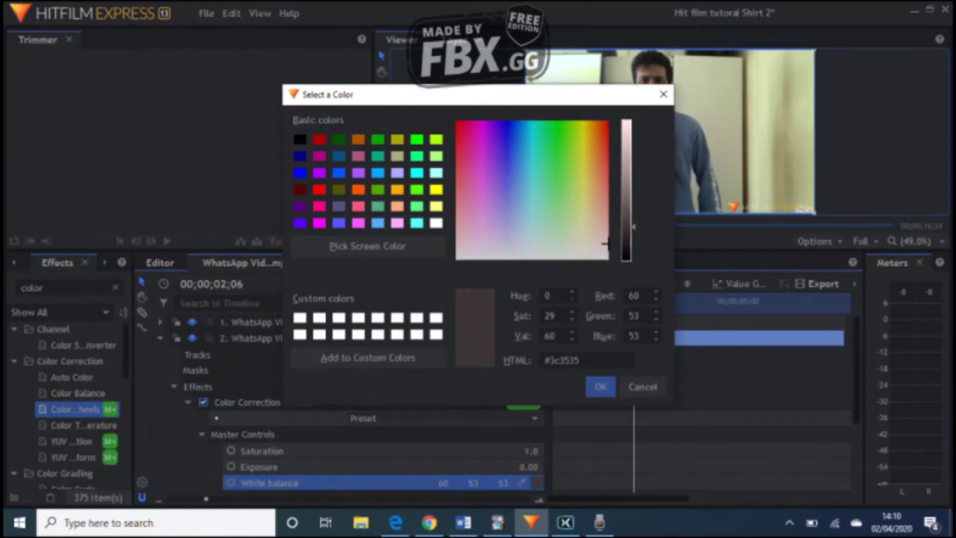
key(alt+Tab)
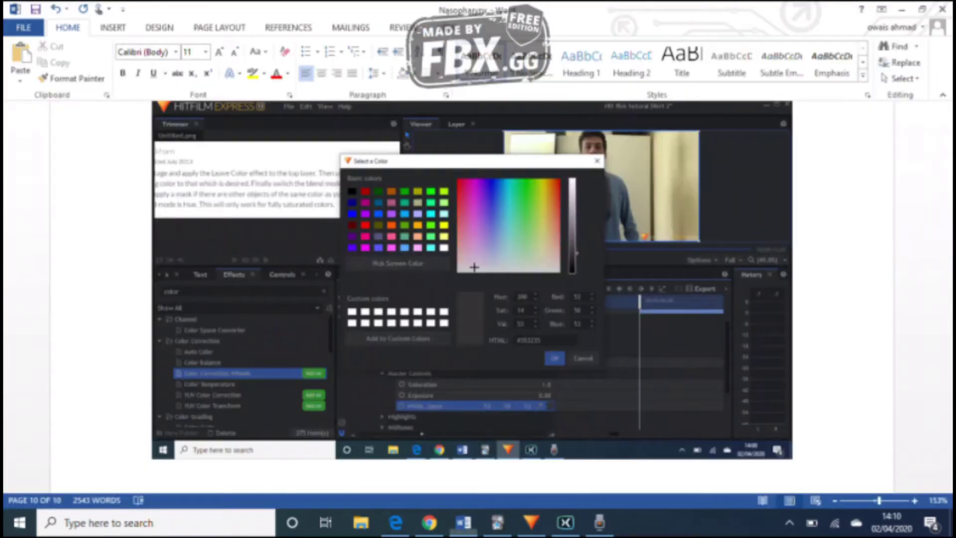
key(Delete)
key(ctrl+v)
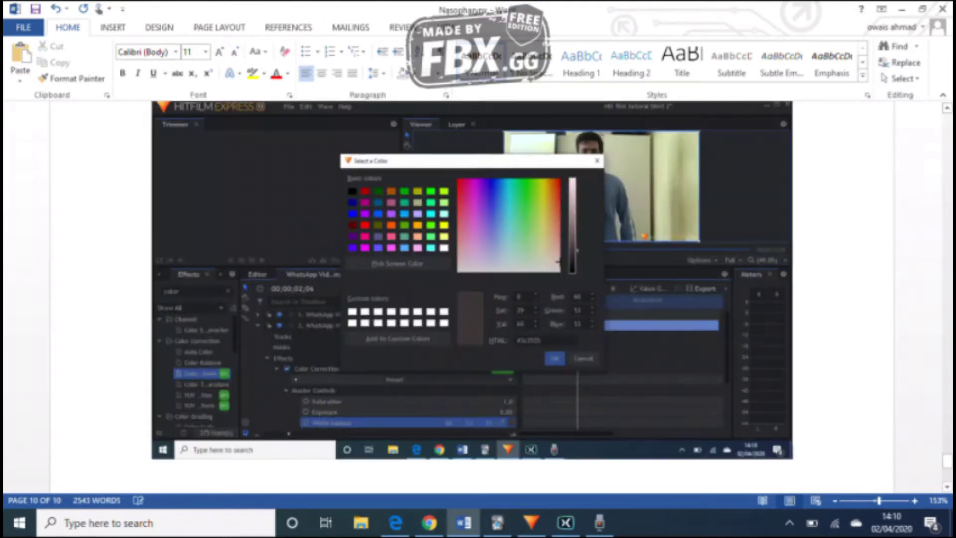
Return to HitFilm Express, accept the color and delete Color Correction Wheels from layer 2.
key(alt+Tab)
click(600, 386)
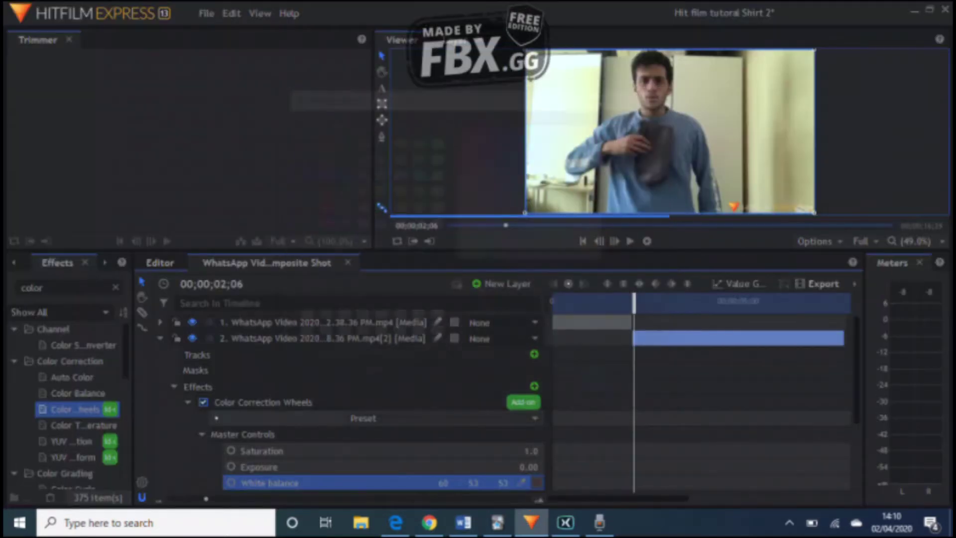
key(Delete)
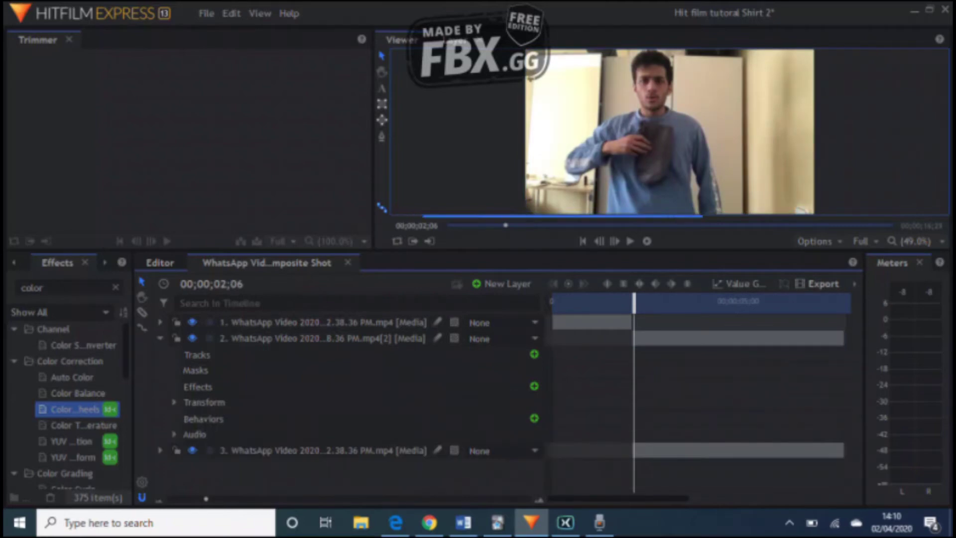
Search the effects for "leave" and apply Leave Color to layer 2.
drag(134, 386, 287, 387)
click(268, 288)
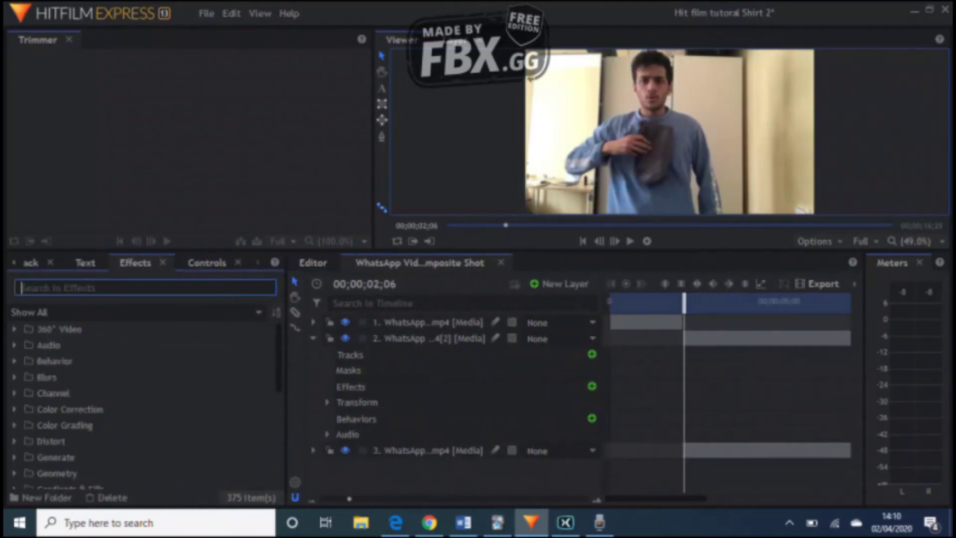
text(leave)
click(149, 345)
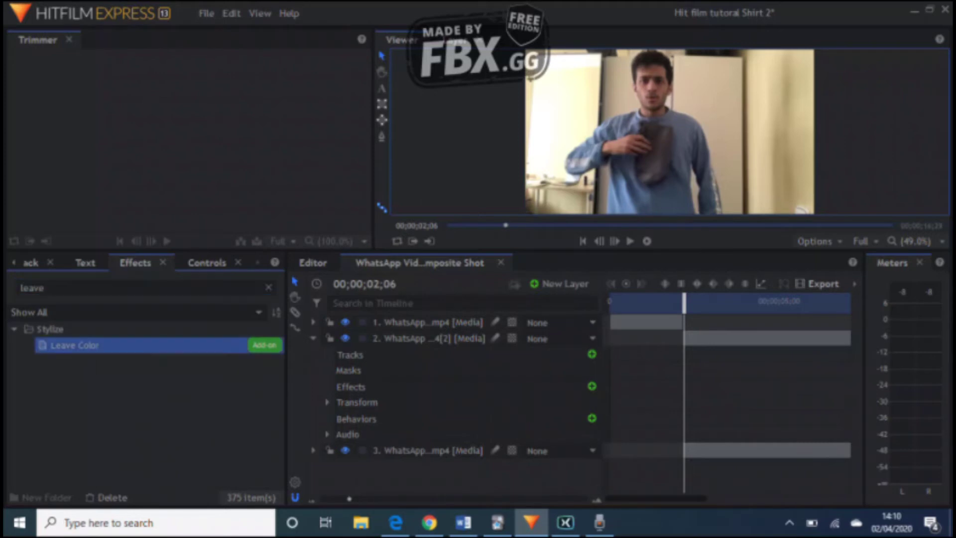
drag(149, 346, 398, 371)
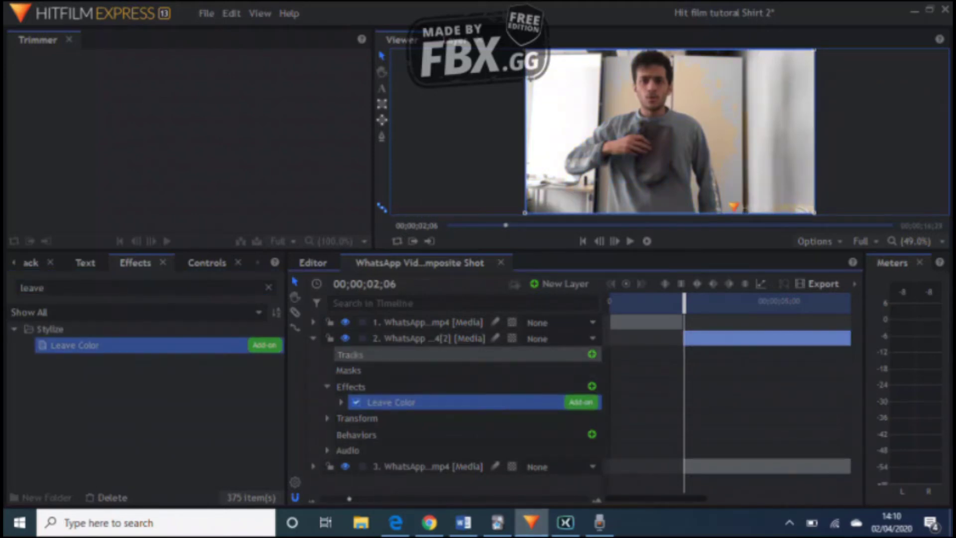
Search the effects for "hue" and add Hue, Saturation & Lightness to layer 2.
click(269, 288)
key(BackSpace)
key(BackSpace)
key(BackSpace)
key(BackSpace)
key(BackSpace)
text(hue)
click(109, 345)
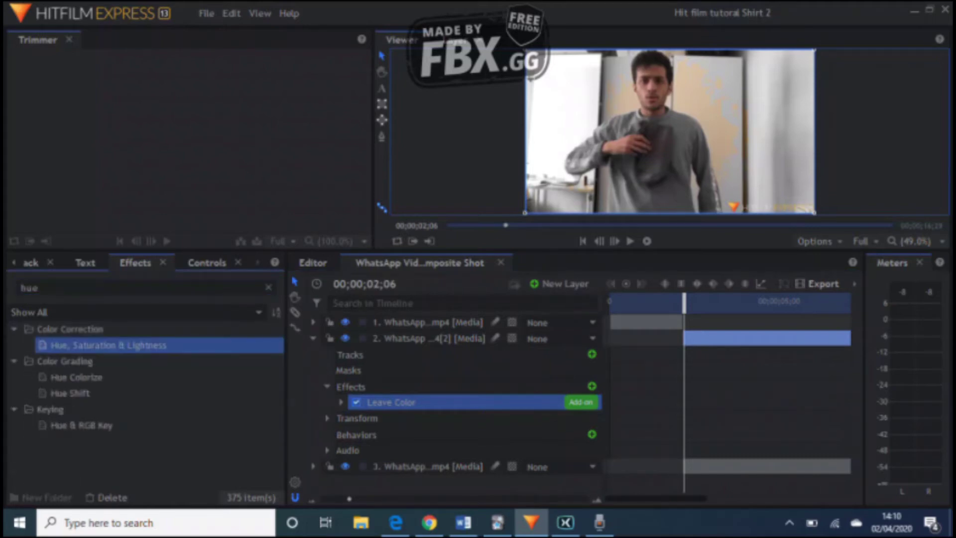
drag(108, 345, 356, 387)
Set the Leave Color effect's color to leave to red 60, green 53, blue 53, checking the values against the Word screenshot.
click(341, 402)
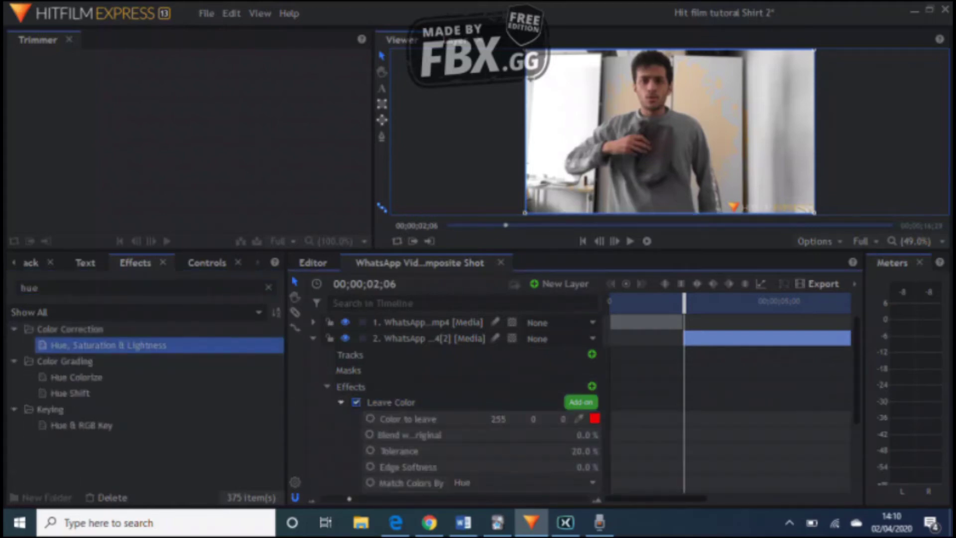
drag(579, 419, 627, 184)
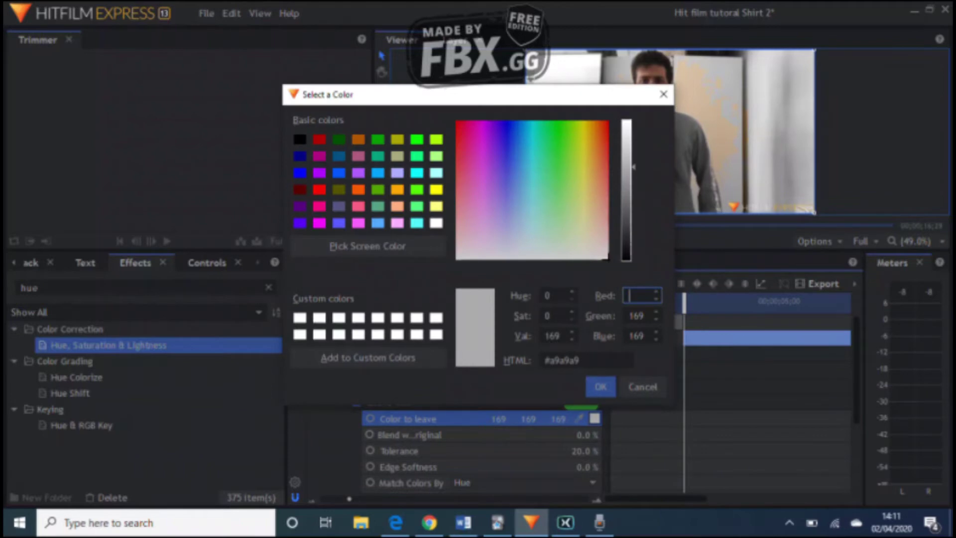
text(0)
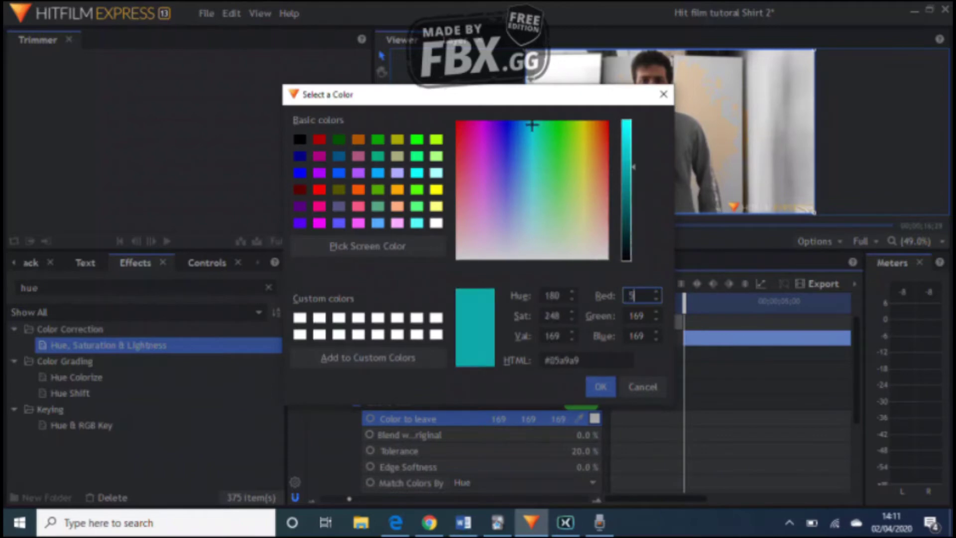
key(alt+Tab)
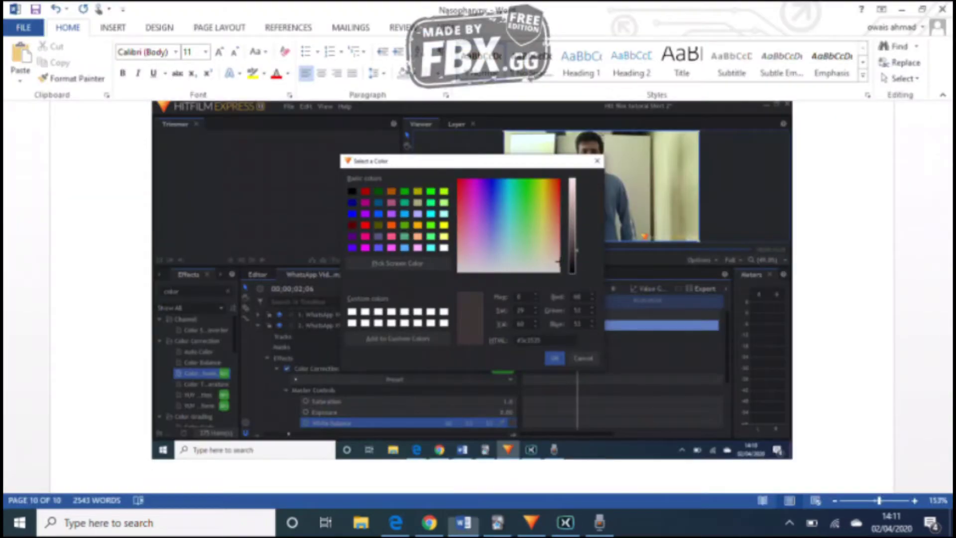
key(alt+Tab)
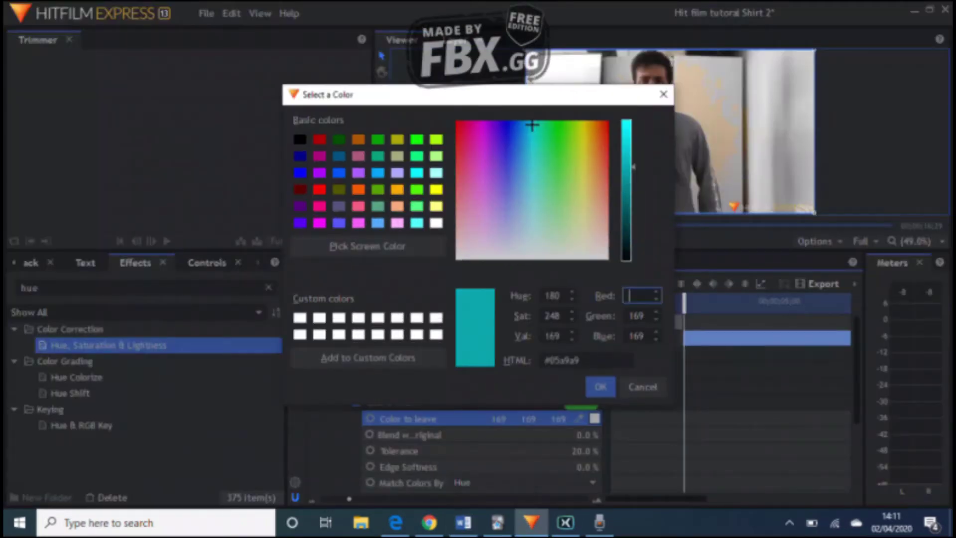
text(60)
key(alt+Tab)
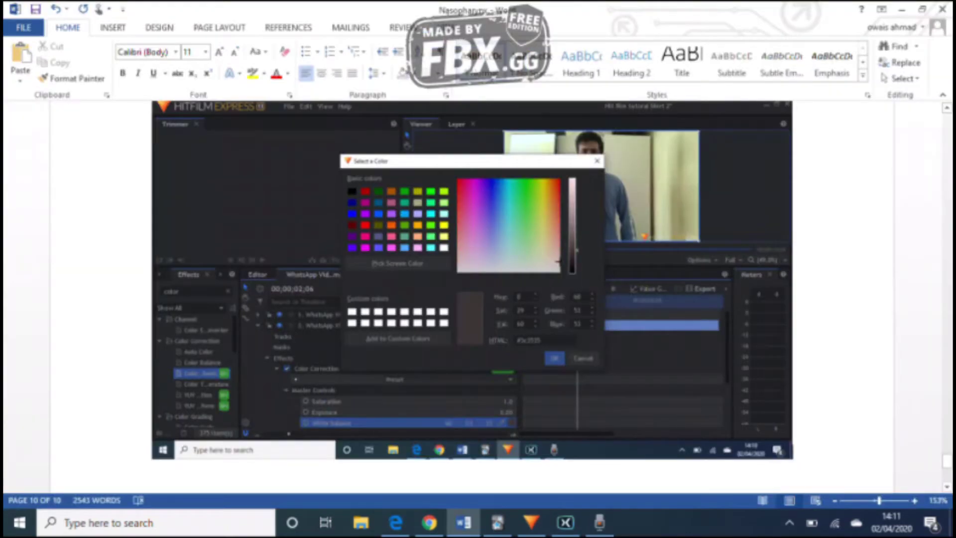
key(alt+Tab)
text(53)
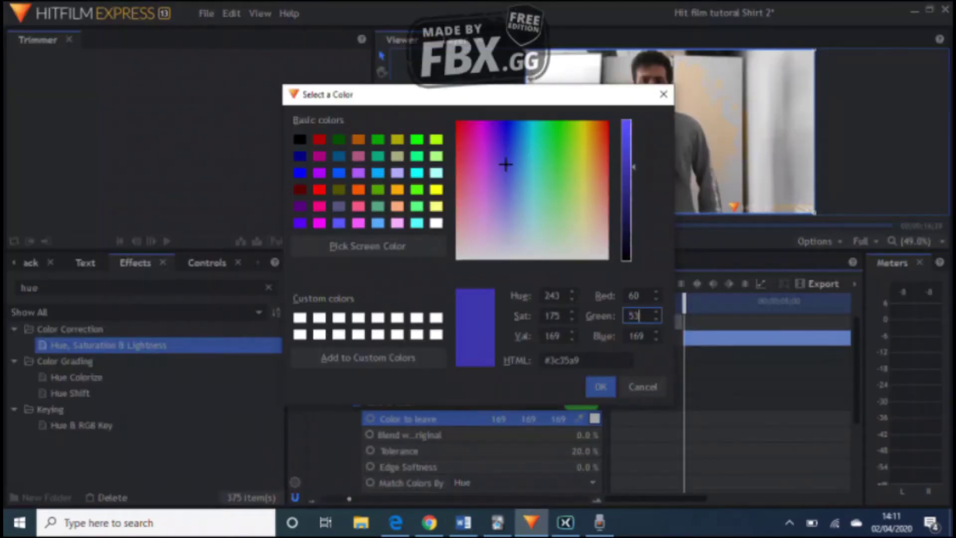
key(alt+Tab)
key(alt+Tab)
text(57)
key(Return)
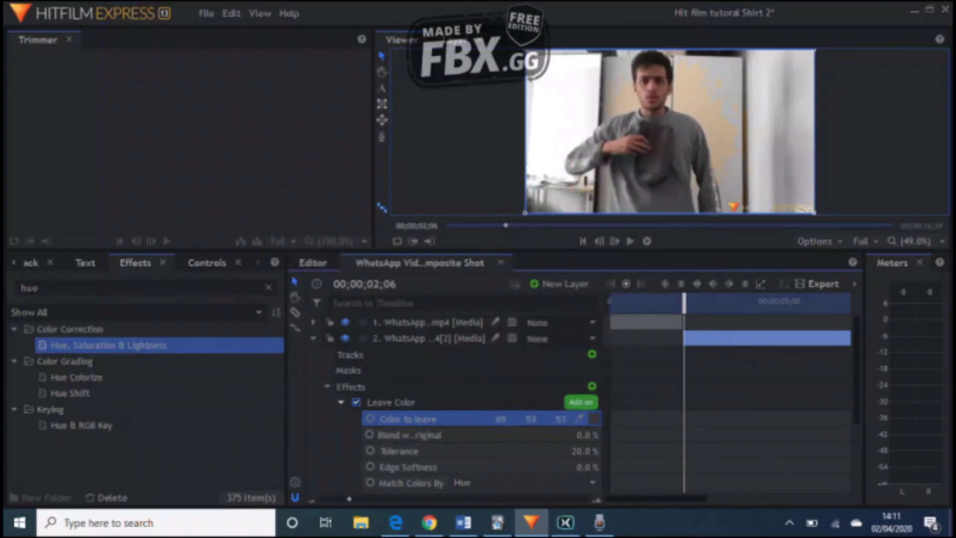
Set the Red hue shift of Hue, Saturation & Lightness to 60°, matching the red value in the Word screenshot.
click(341, 402)
click(341, 419)
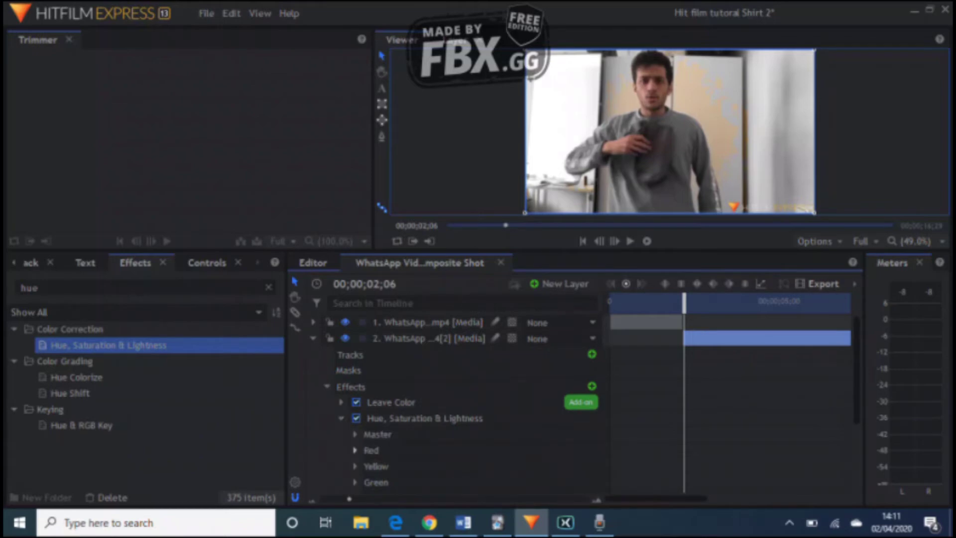
click(355, 451)
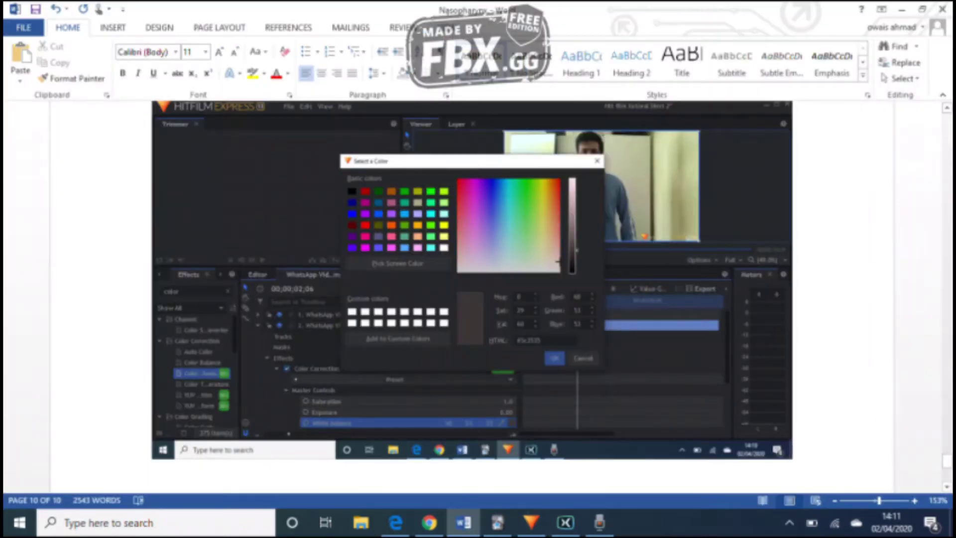
key(alt+Tab)
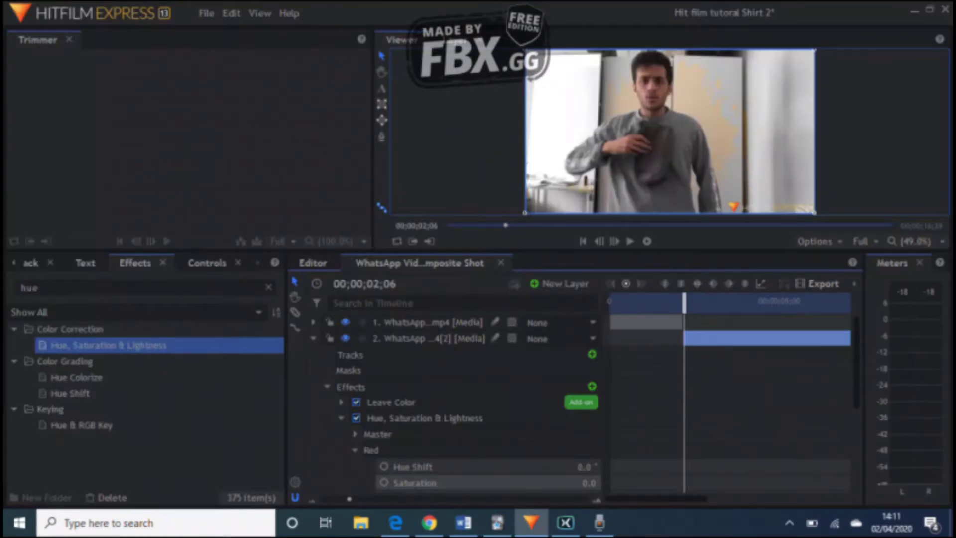
click(586, 467)
text(60)
key(Return)
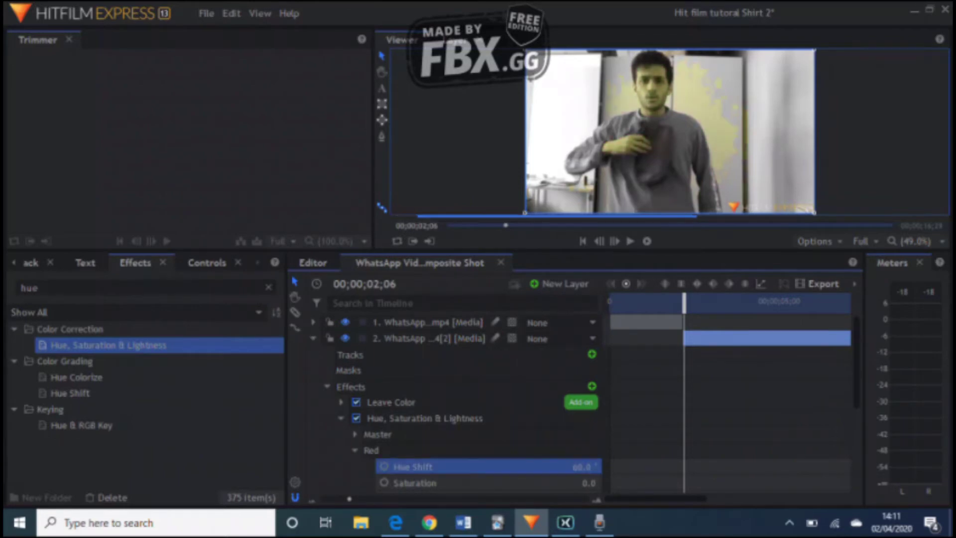
Set the Green hue shift of Hue, Saturation & Lightness to 53°, matching the green value in the Word screenshot.
click(355, 451)
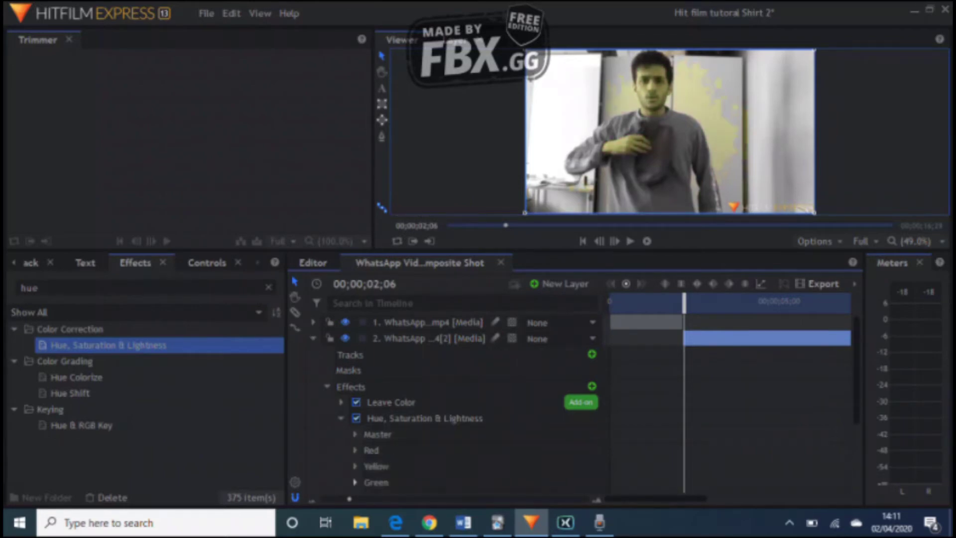
key(alt+Tab)
key(alt+Tab)
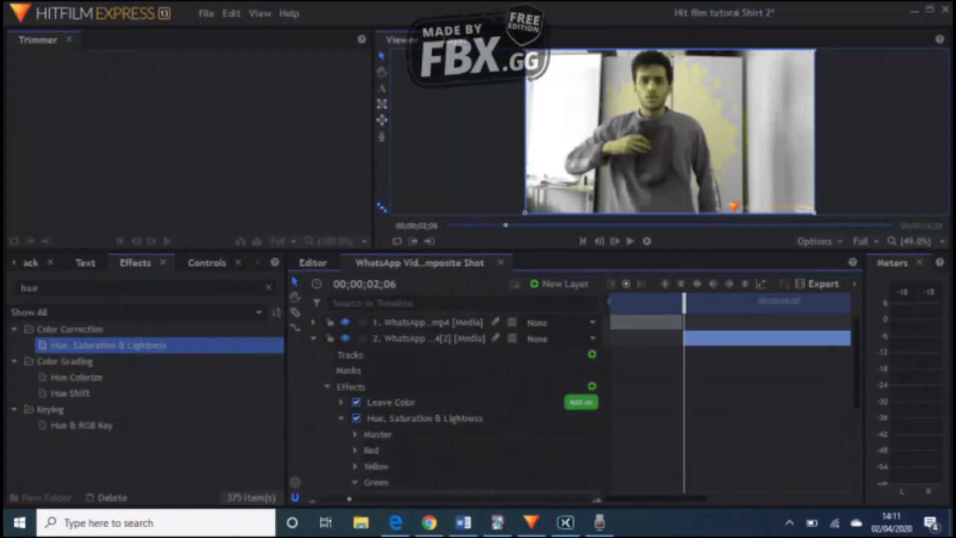
scroll(448, 398, down, 5)
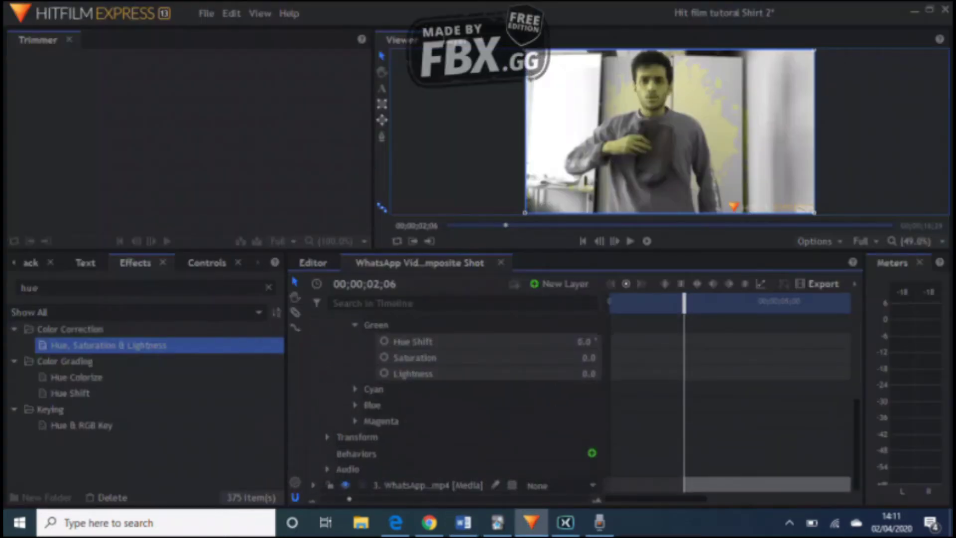
click(585, 342)
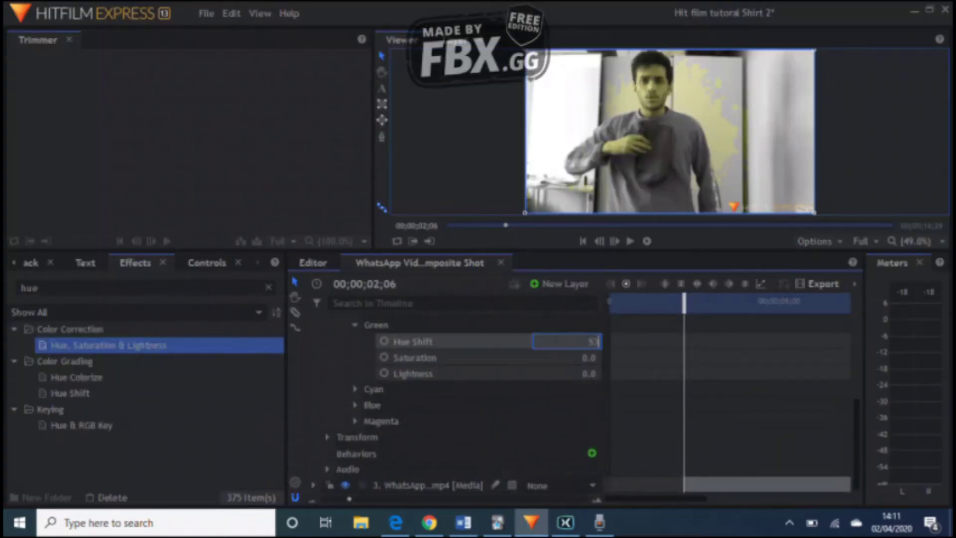
key(Return)
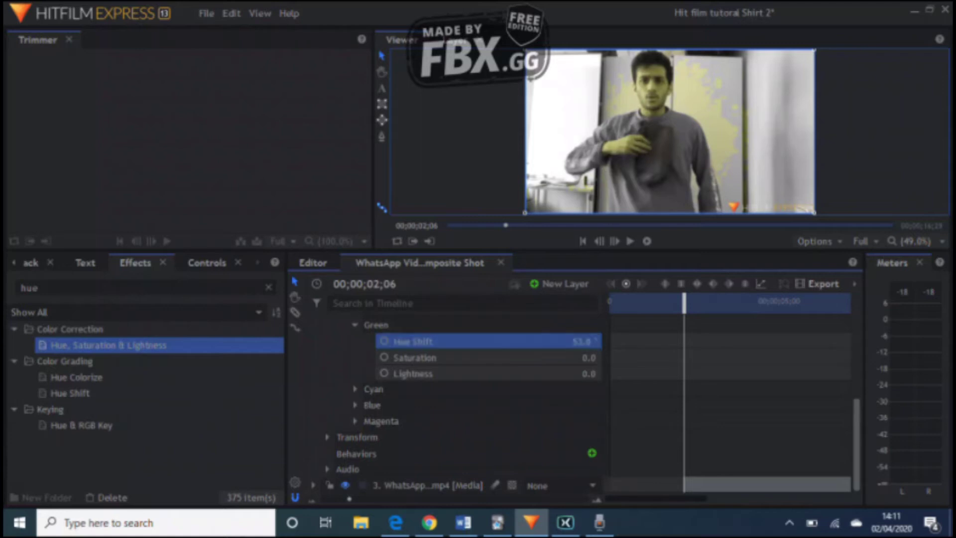
key(Return)
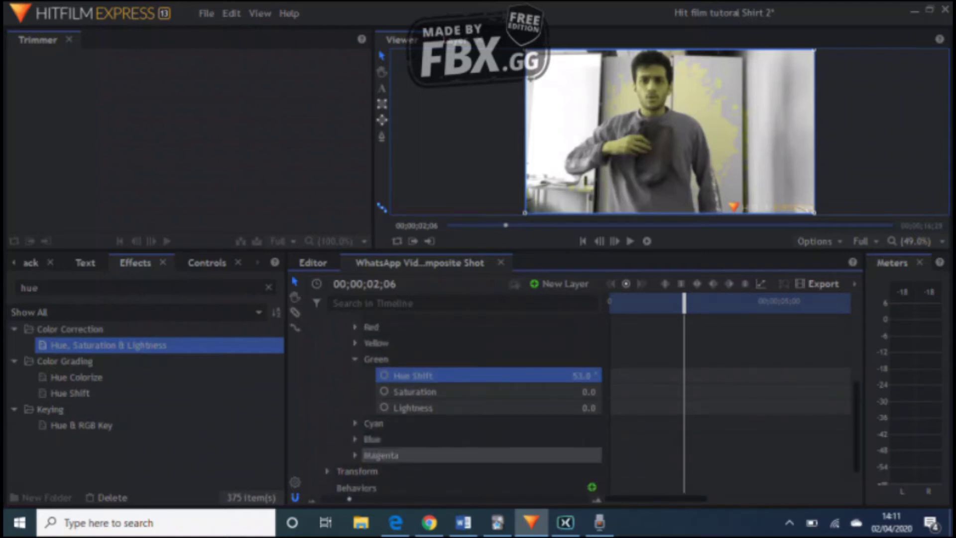
Set the Blue hue shift to 53° and collapse the Green and Blue groups.
click(355, 439)
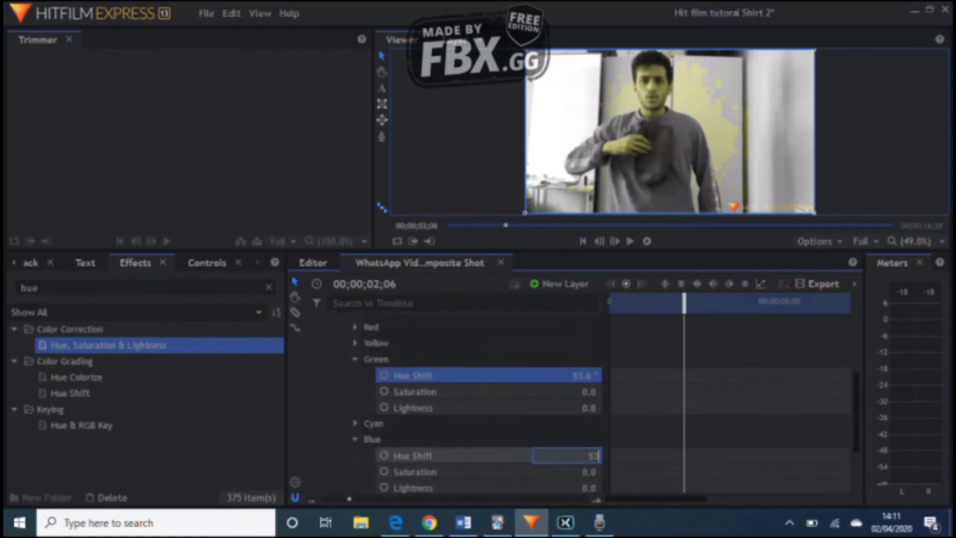
key(Return)
click(355, 359)
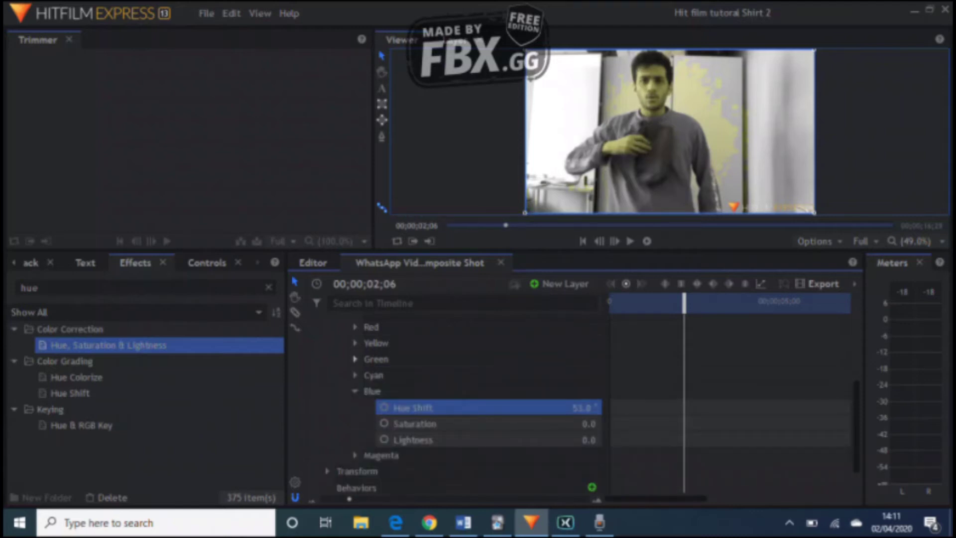
click(355, 391)
drag(349, 498, 322, 498)
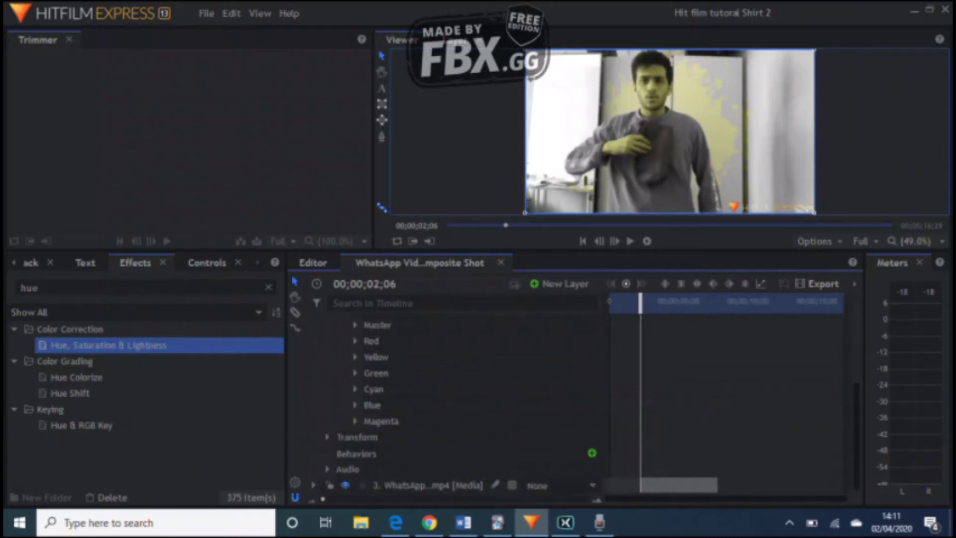
Slice the recolored clip at 00;00;02;17 to cut off its first short segment.
scroll(448, 399, up, 3)
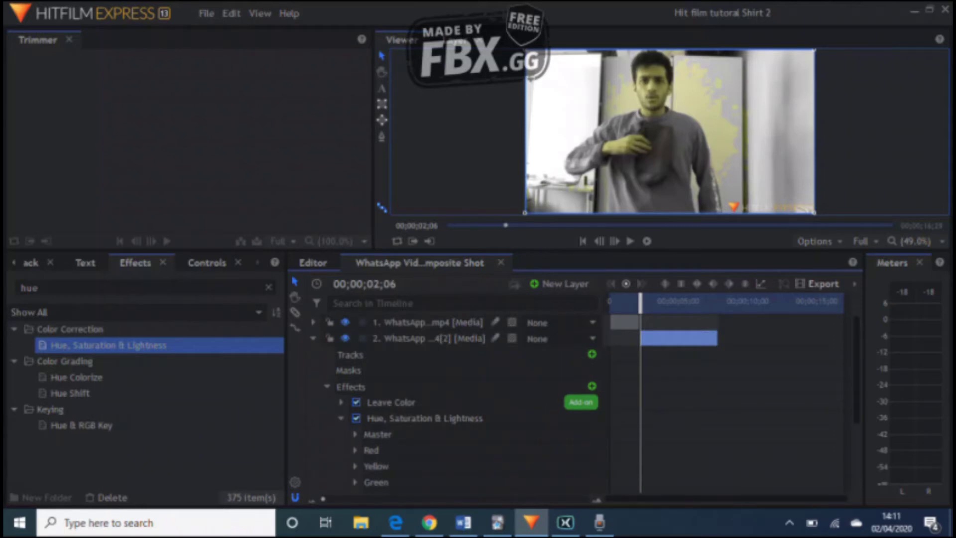
mouse_move(640, 301)
mouse_down()
mouse_move(629, 302)
mouse_move(654, 301)
mouse_up()
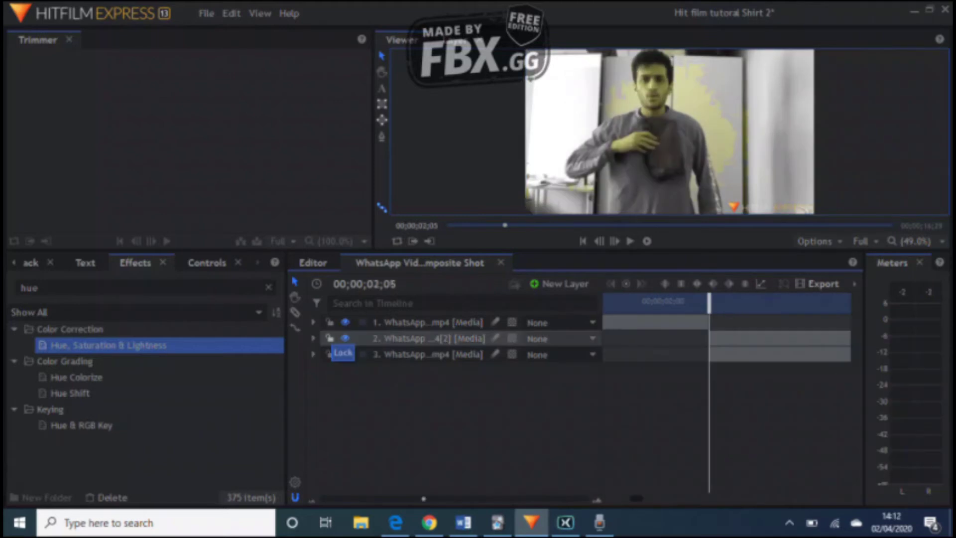
click(313, 338)
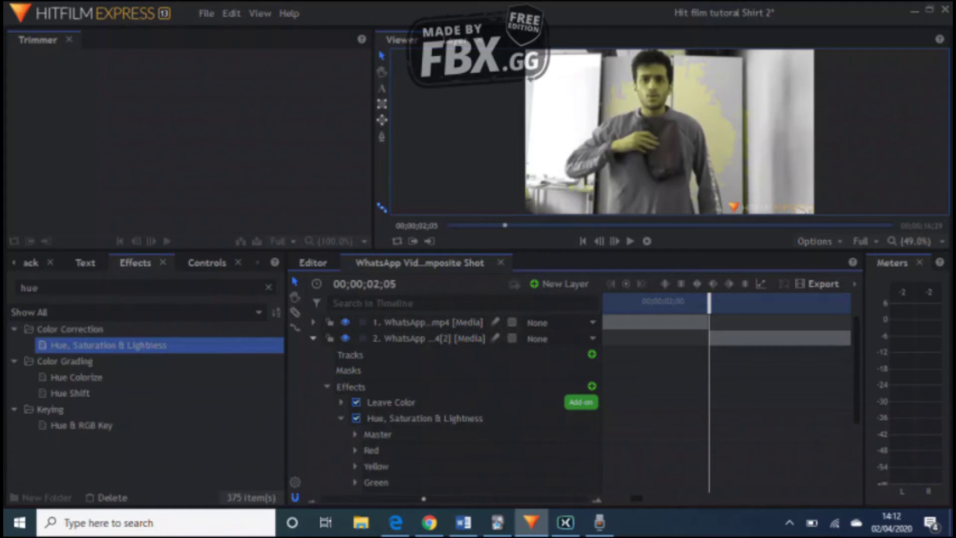
key(space)
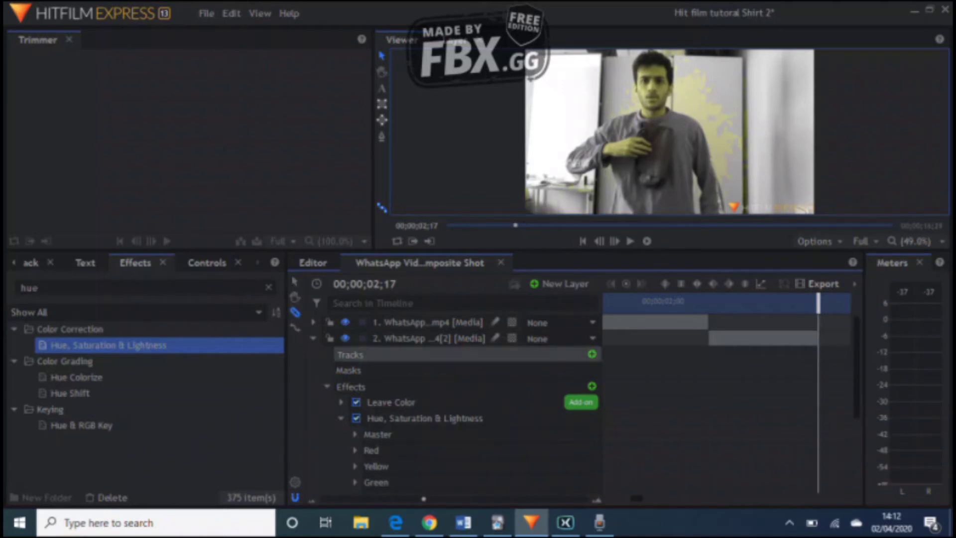
Slice the rest of the recolored clip into short consecutive segments up to its end.
click(313, 339)
key(period)
key(comma)
key(period)
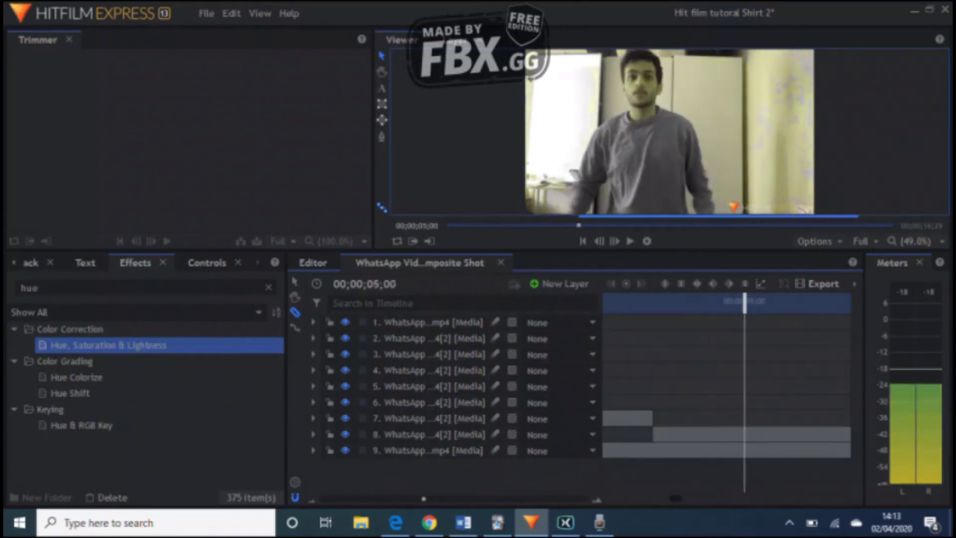
key(Right)
click(644, 451)
drag(424, 498, 355, 498)
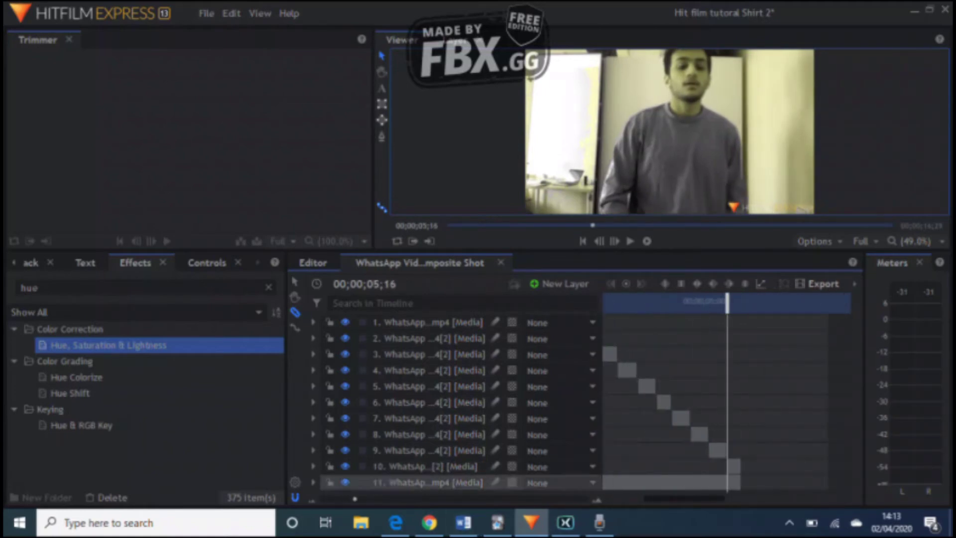
At 00;00;02;07, expand the first recolored segment and select its Masks group.
click(638, 303)
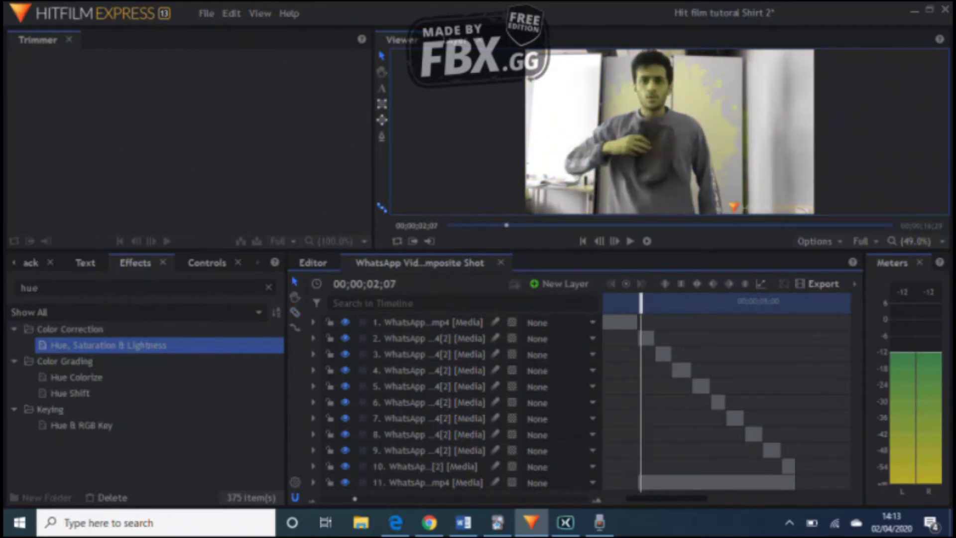
drag(624, 333, 797, 473)
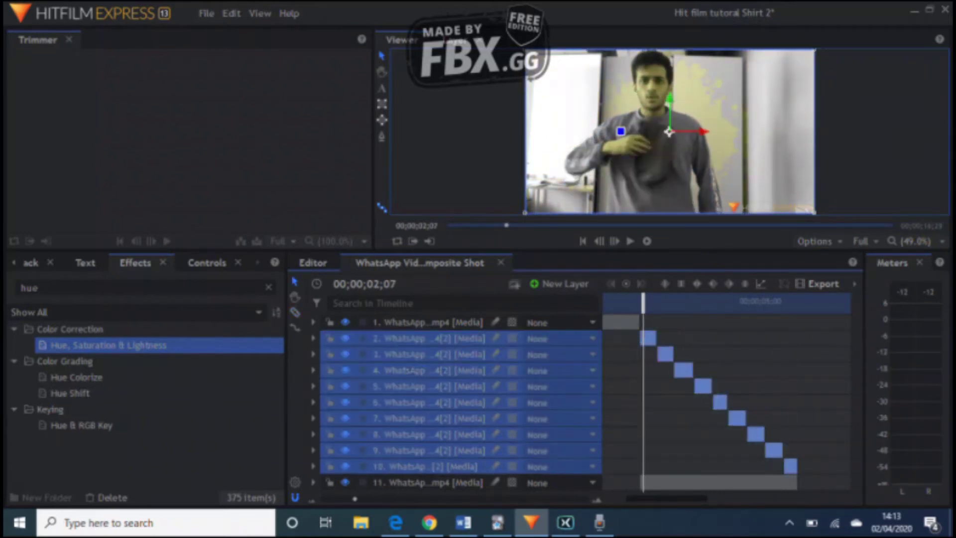
drag(355, 499, 421, 499)
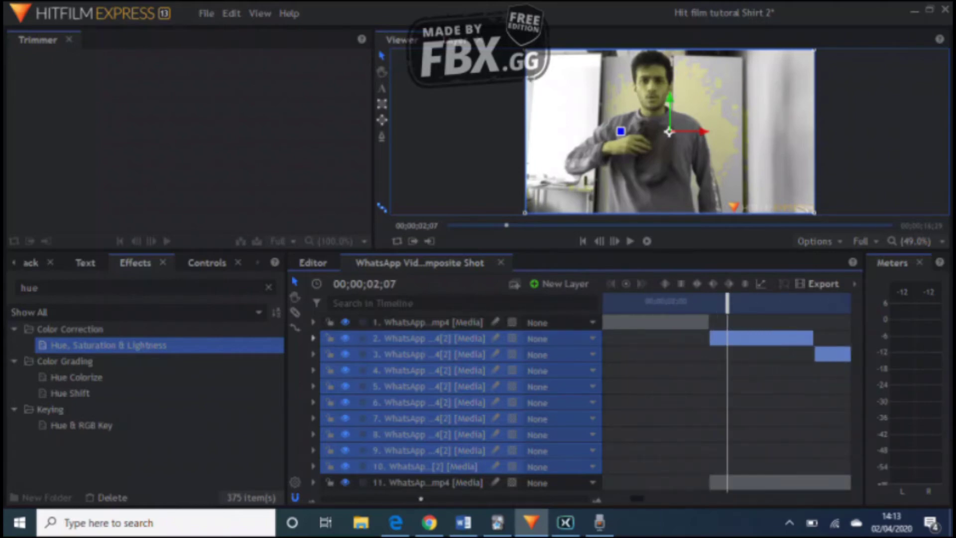
click(313, 339)
click(327, 387)
click(350, 370)
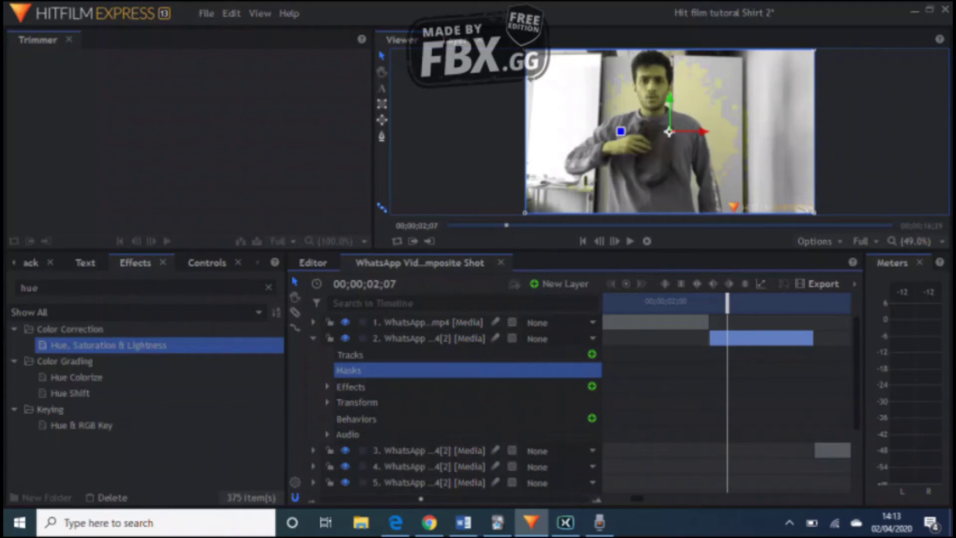
Start a freehand mask at the bottom edge of the frame, tracing up the shirt's side below the raised arm.
click(382, 136)
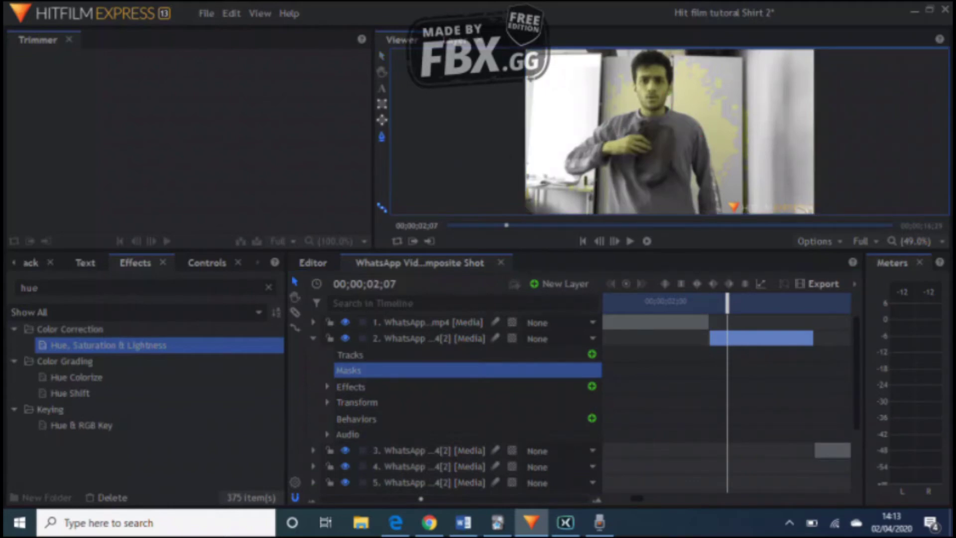
click(917, 241)
click(914, 299)
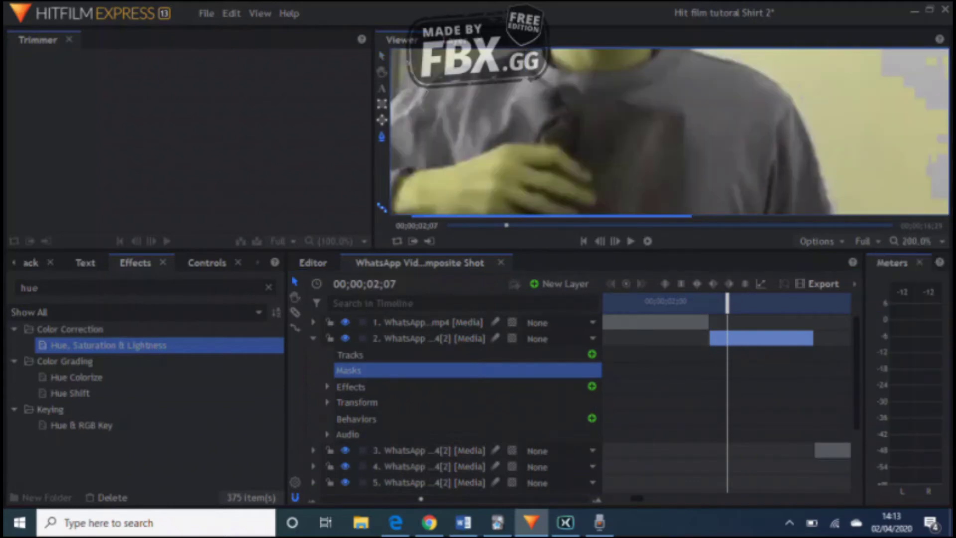
click(382, 72)
mouse_move(598, 174)
mouse_down()
mouse_move(666, 168)
mouse_move(740, 70)
mouse_move(734, 101)
mouse_up()
drag(662, 195, 697, 81)
click(604, 185)
click(606, 157)
click(605, 121)
click(607, 88)
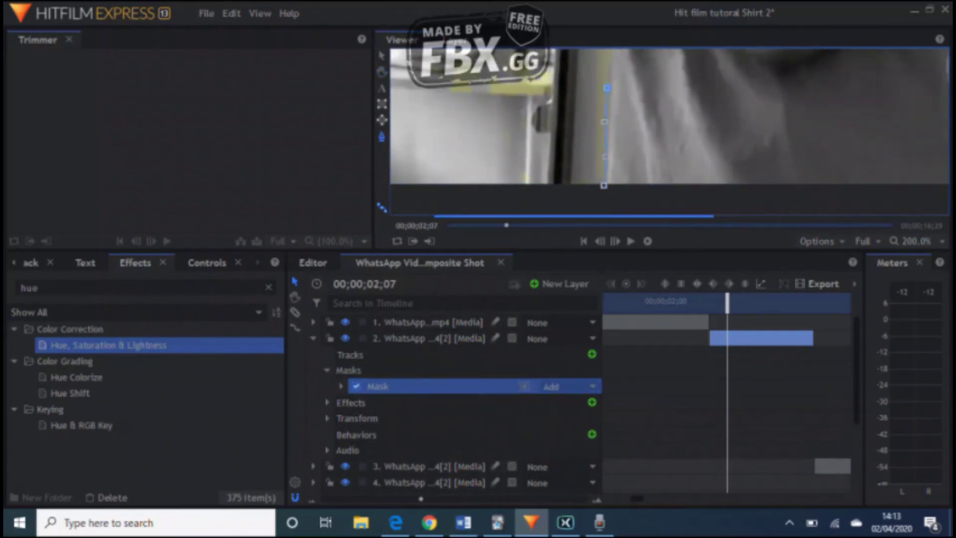
Continue the mask outline along the underside of the raised sleeve and around the elbow.
key(h)
drag(693, 75, 708, 180)
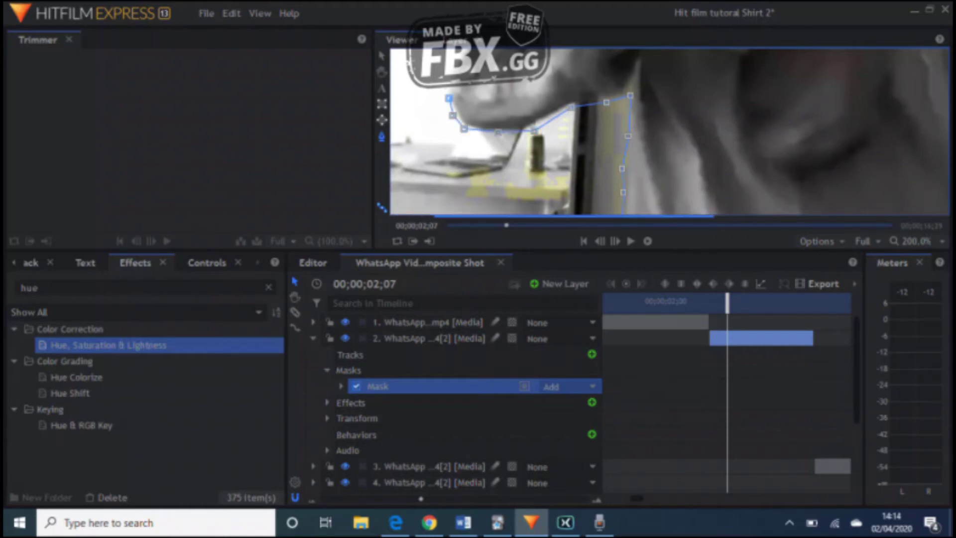
click(448, 70)
click(456, 53)
drag(455, 54, 439, 164)
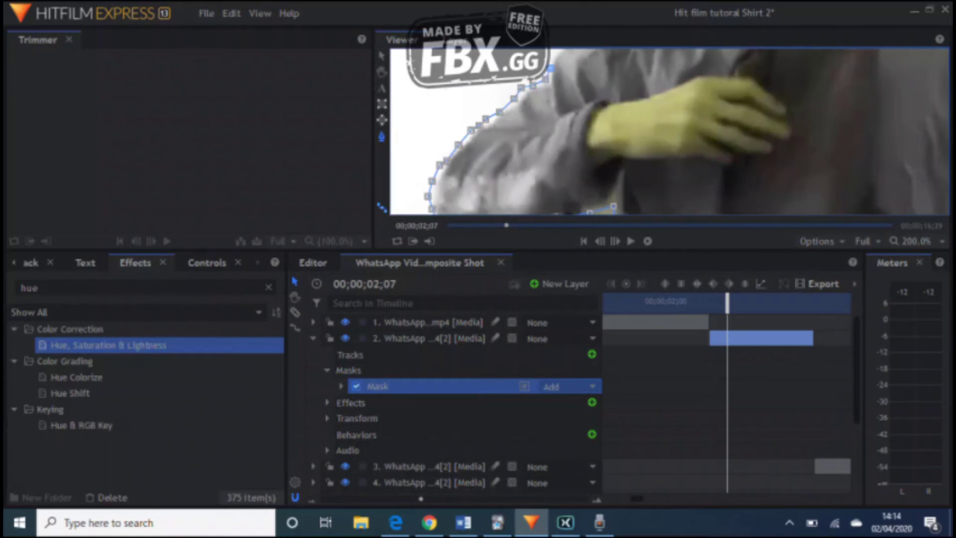
Trace the mask up the raised arm and over the shoulder towards the collar.
double_click(550, 60)
drag(549, 60, 551, 115)
click(570, 96)
click(619, 62)
click(640, 56)
drag(640, 56, 599, 156)
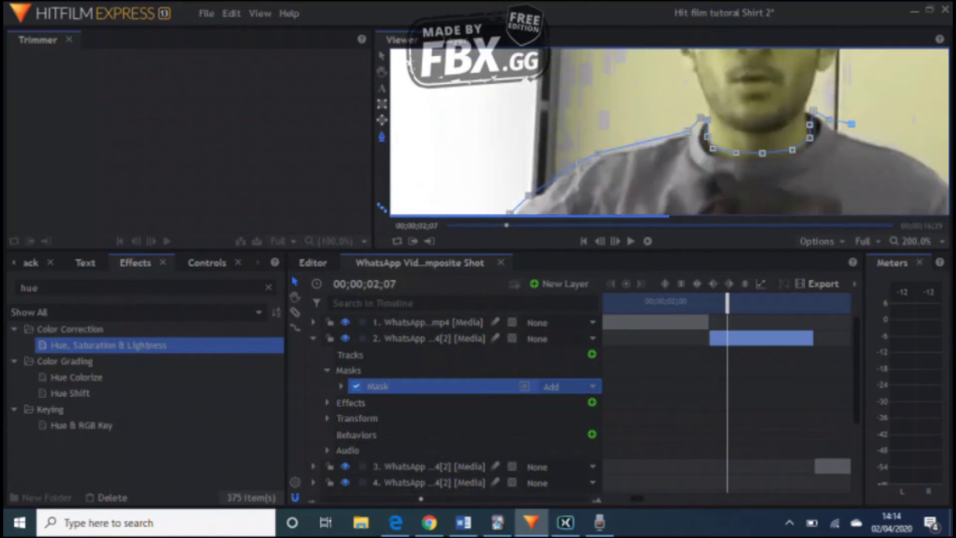
Trace the mask over the other shoulder and around the hanging arm, closing it at the starting point.
click(857, 136)
drag(857, 136, 642, 87)
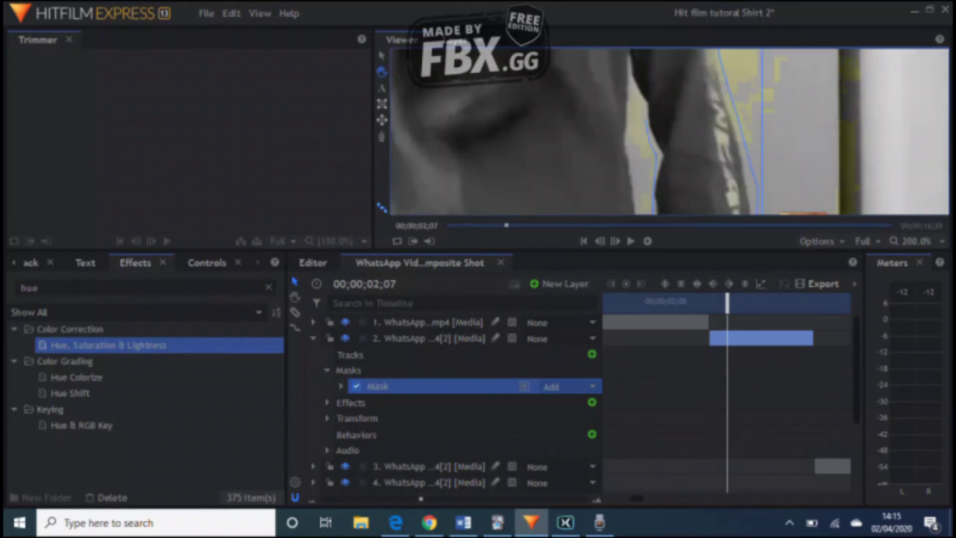
click(412, 150)
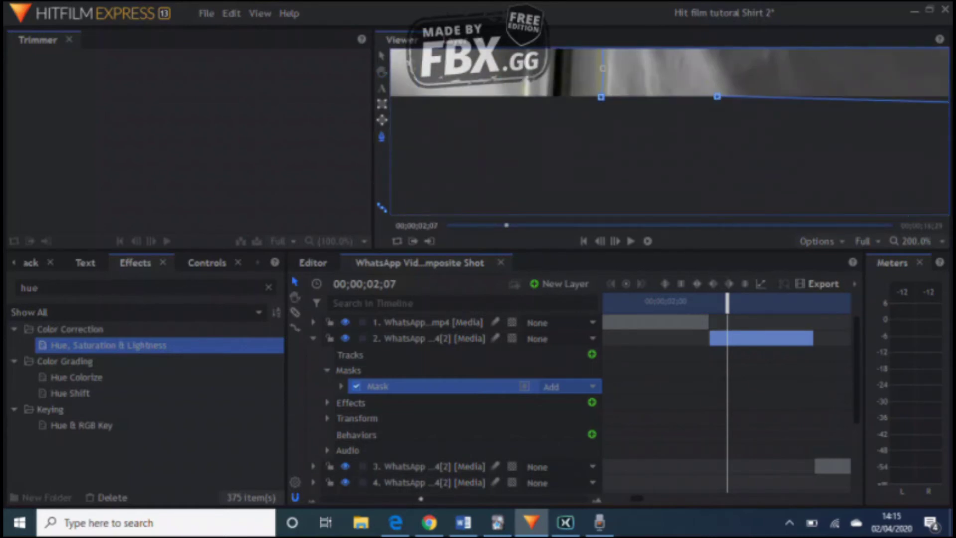
click(599, 97)
key(v)
Play the masked segment, expand the mask's Transform properties, and step through the segment's opening frames.
key(space)
click(341, 387)
click(355, 419)
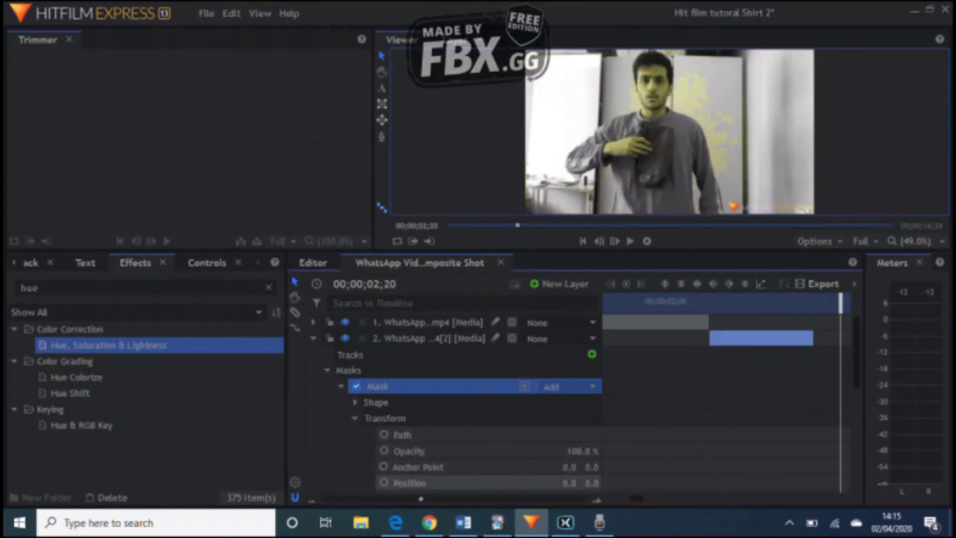
click(711, 301)
drag(421, 499, 586, 499)
key(period)
key(period)
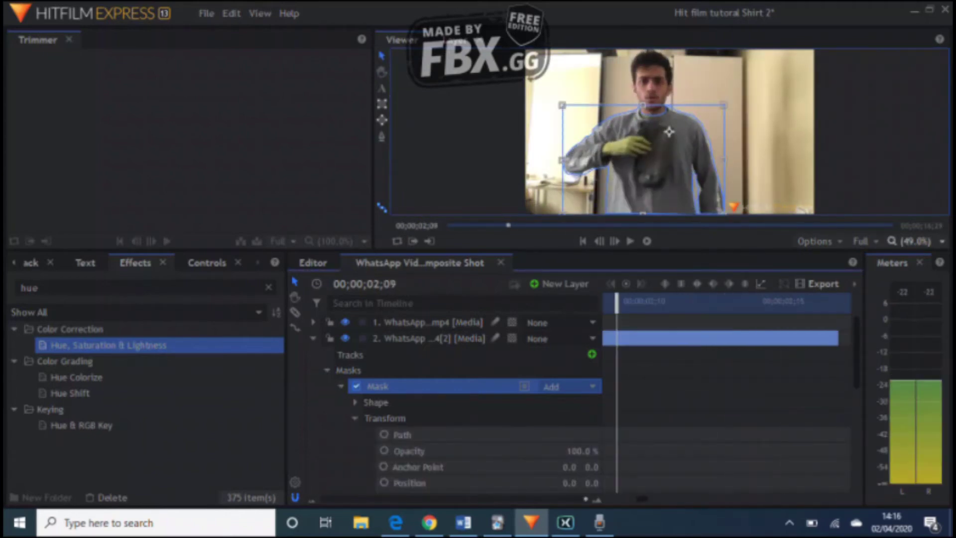
Nudge the mask points near the collar and set a Path keyframe at the start of the segment.
scroll(669, 132, up, 5)
drag(590, 98, 591, 92)
drag(580, 99, 584, 89)
drag(586, 499, 549, 498)
click(384, 435)
drag(728, 435, 623, 434)
At 00;00;02;09, convert a mask point at the front of the collar to an unlocked curve and bend it down along the neckline.
drag(727, 302, 649, 302)
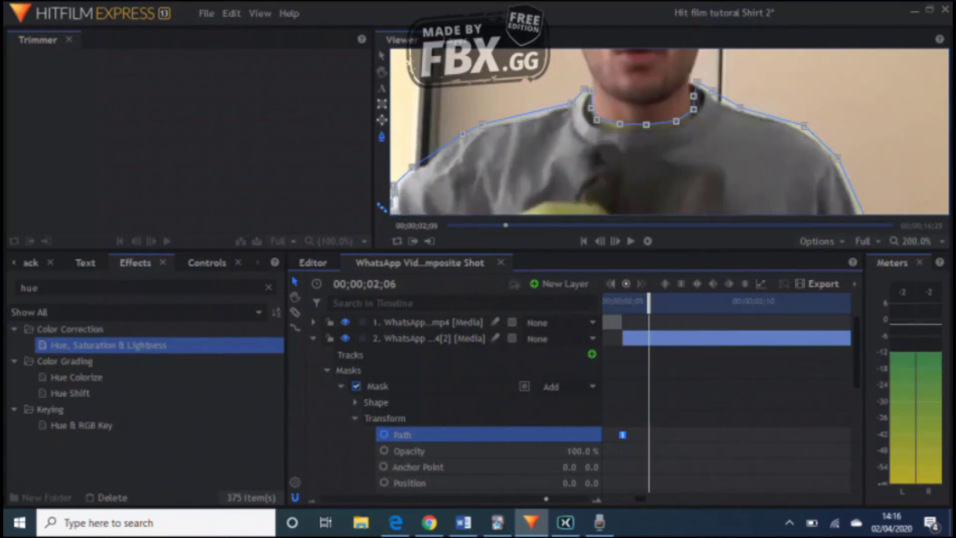
key(Right)
key(Right)
key(Right)
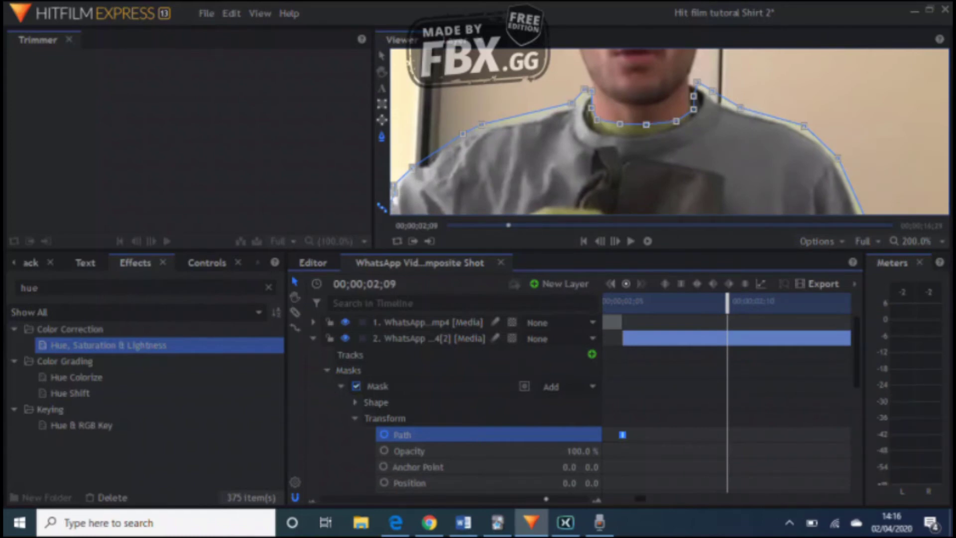
scroll(710, 189, up, 2)
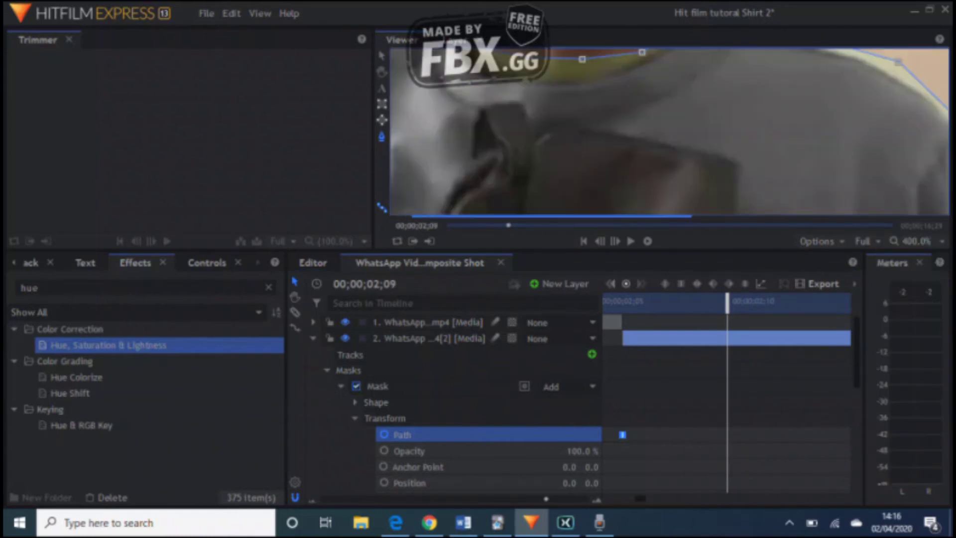
drag(710, 190, 776, 283)
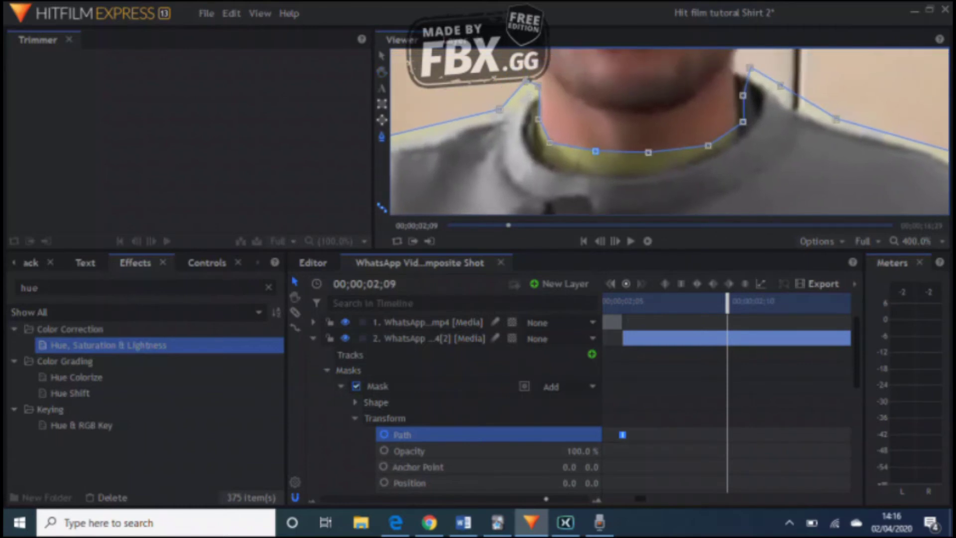
right_click(595, 151)
click(623, 198)
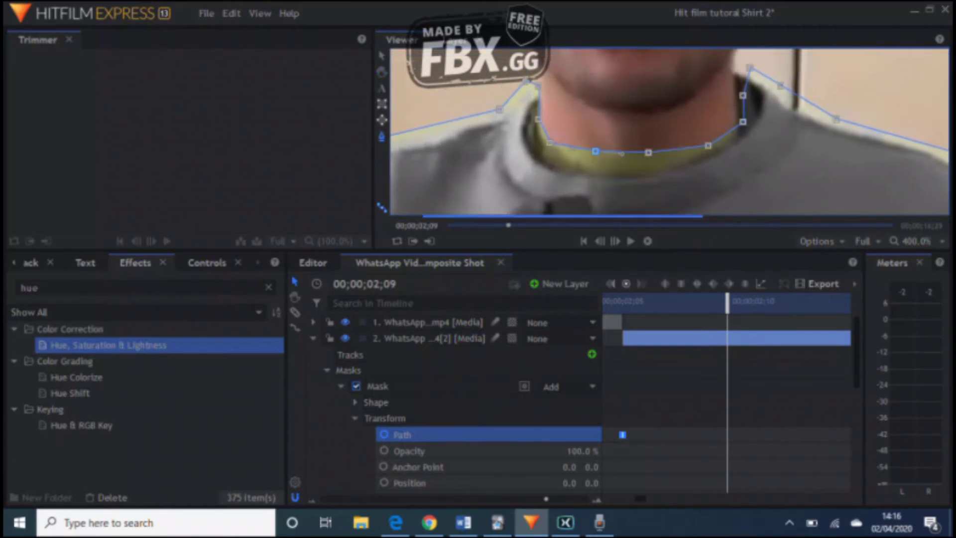
drag(622, 153, 563, 197)
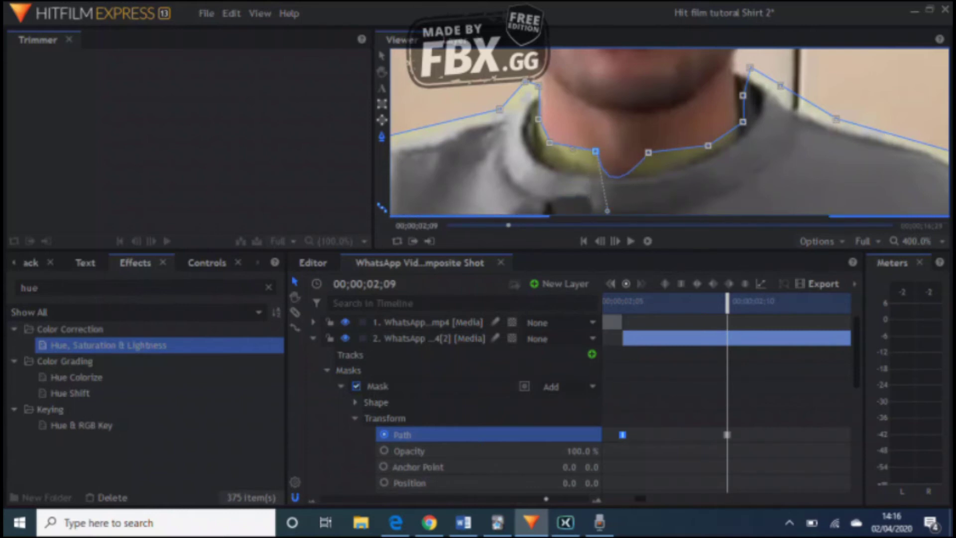
Give the neighboring collar point an unlocked curve and reshape that side of the mask to follow the neckline.
right_click(550, 143)
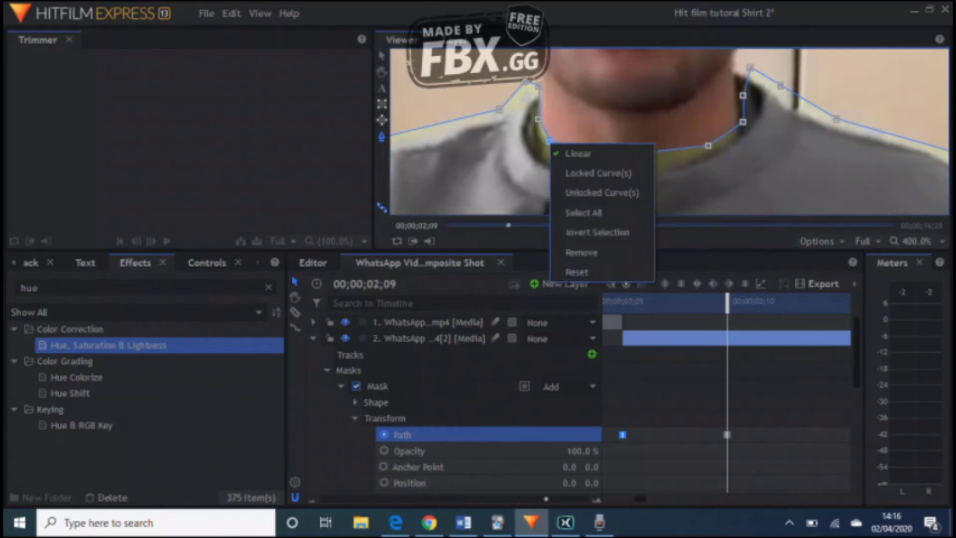
click(593, 190)
drag(550, 142, 548, 198)
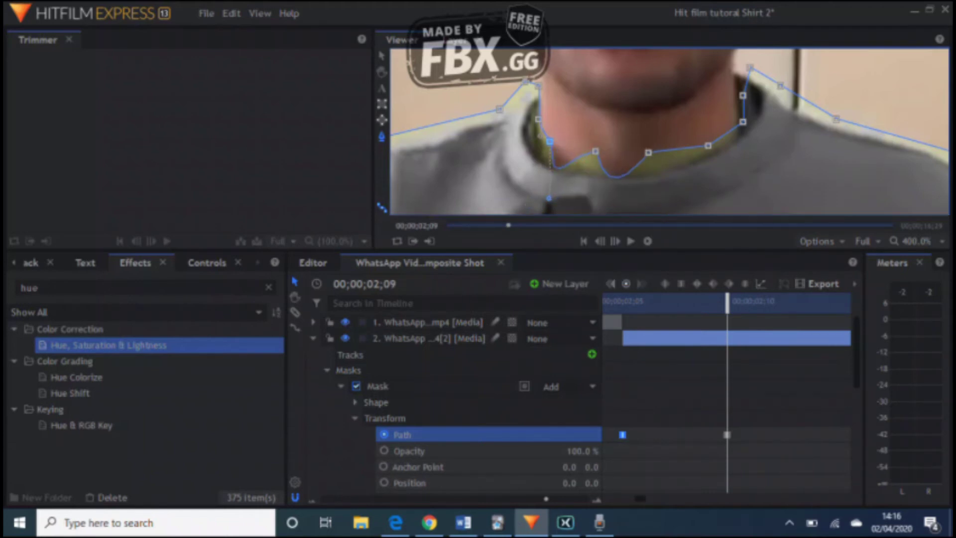
right_click(596, 151)
click(618, 159)
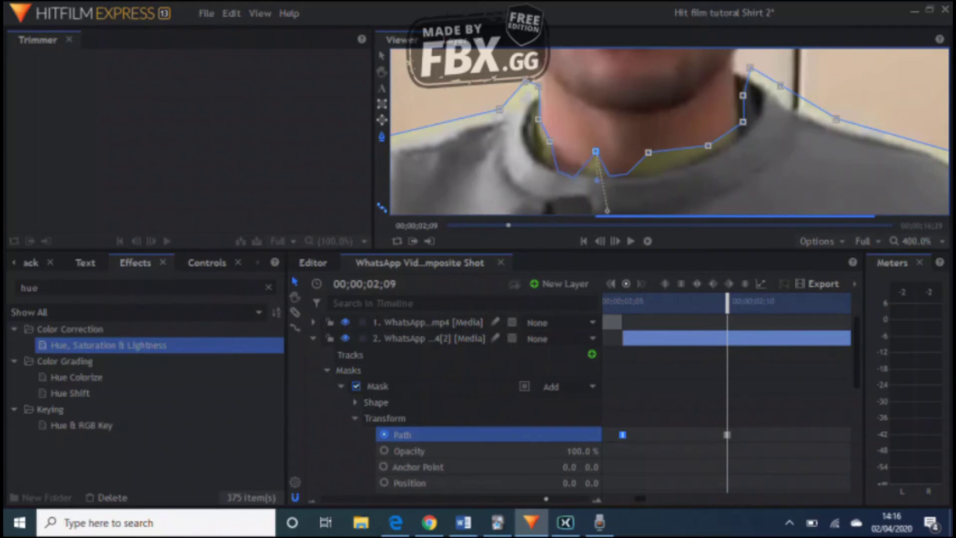
click(550, 142)
drag(515, 146, 558, 205)
drag(538, 119, 503, 128)
Reshape the other half of the collar mask and lower its shoulder points onto the shirt edge.
right_click(649, 153)
click(671, 162)
drag(667, 151, 643, 200)
drag(630, 154, 662, 192)
drag(750, 67, 753, 82)
drag(781, 86, 783, 105)
At 00;00;02;10, adjust the mask point on the shirt's side just below the raised sleeve.
key(period)
click(918, 241)
click(911, 337)
scroll(670, 132, down, 8)
drag(617, 93, 615, 98)
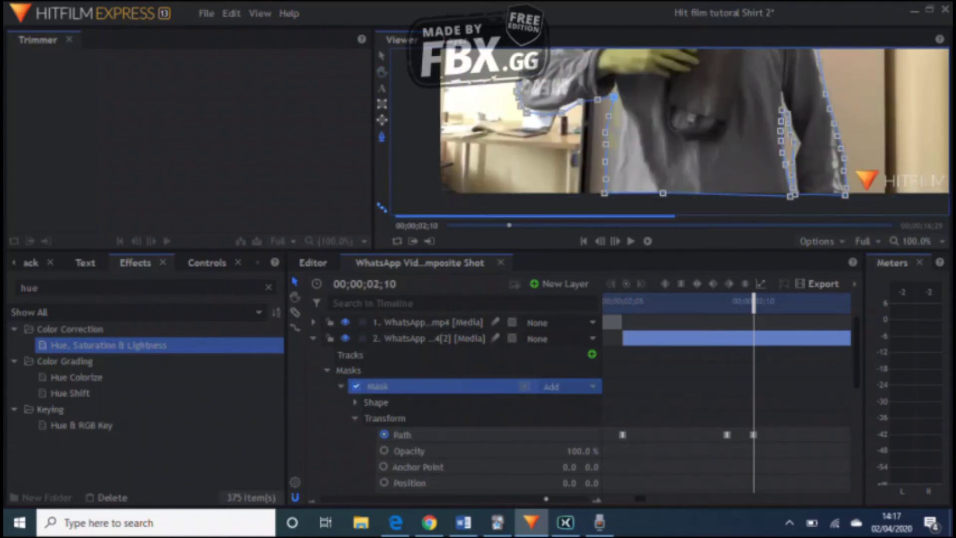
Step back through the keyframed frames to 00;00;02;08 and examine how the mask fits the lower shirt.
key(space)
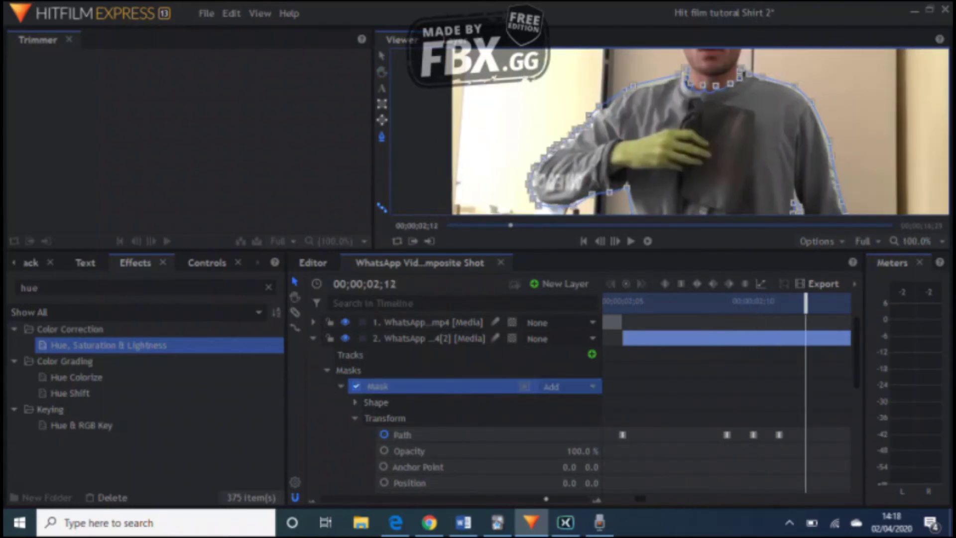
key(comma)
scroll(670, 132, down, 3)
key(comma)
click(918, 242)
click(911, 350)
scroll(670, 132, down, 3)
key(comma)
key(comma)
key(comma)
key(comma)
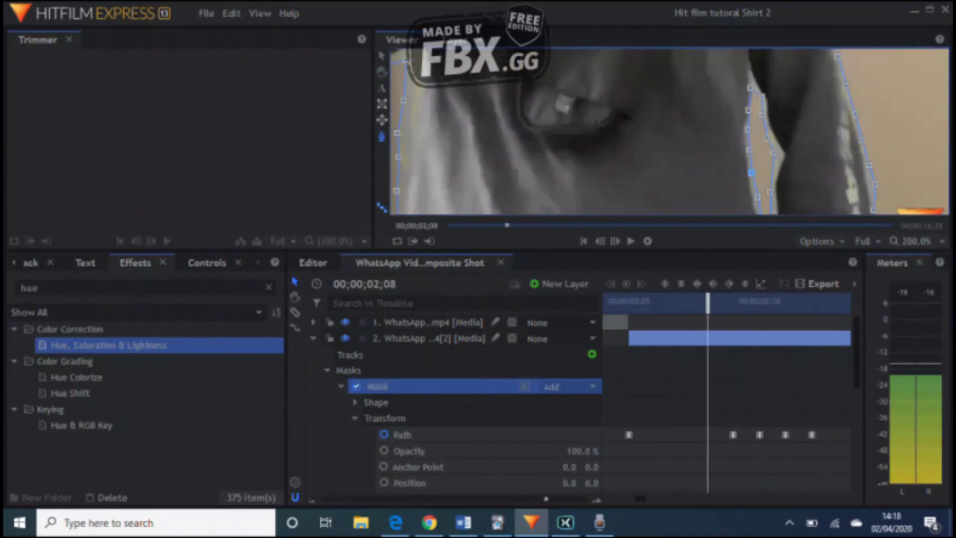
Refine the mask around the gap between torso and hanging arm, frame by frame up to 00;00;02;14.
key(period)
key(Right)
key(Right)
key(Right)
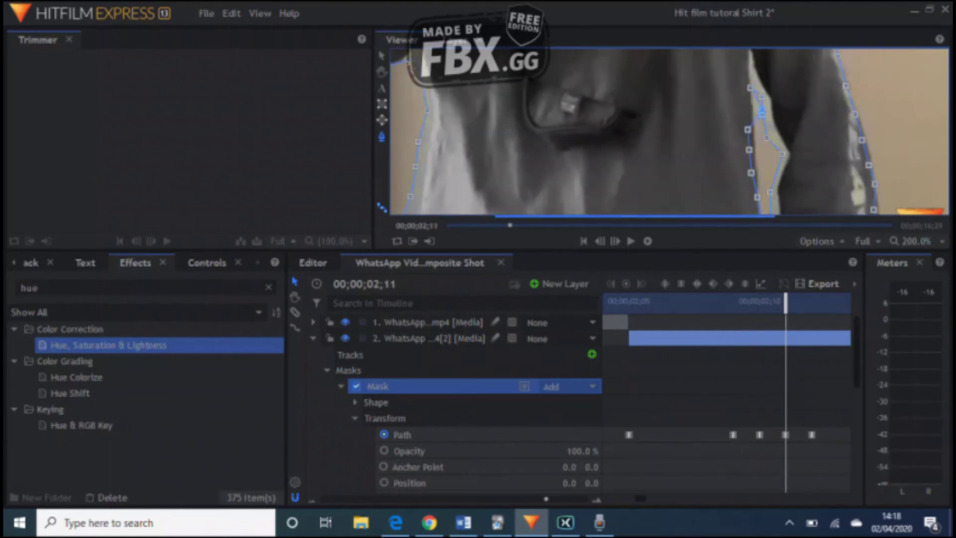
key(Right)
key(Right)
key(Right)
key(Right)
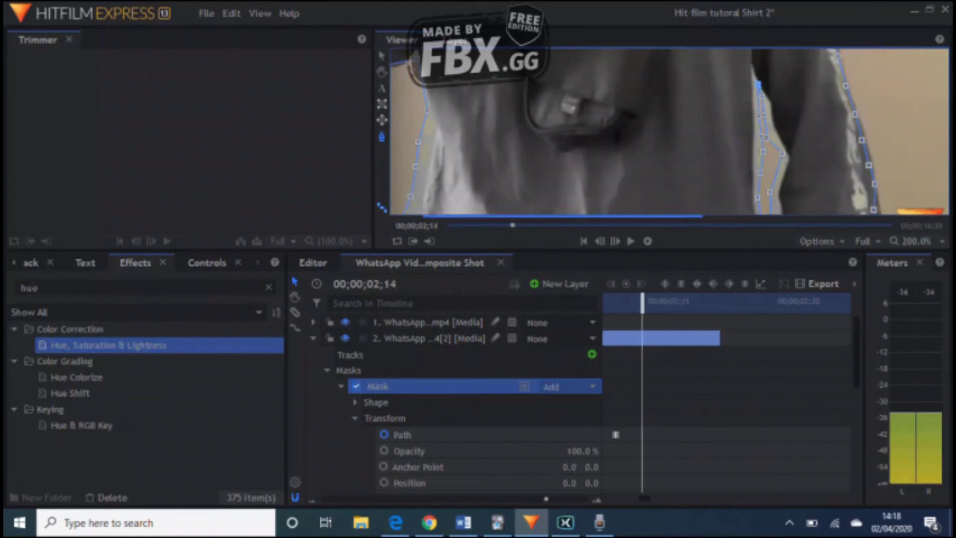
Save the project, collapse the masked segment, and select the next recolored segment at 00;00;02;17.
key(period)
key(ctrl+s)
click(402, 435)
click(313, 338)
click(429, 355)
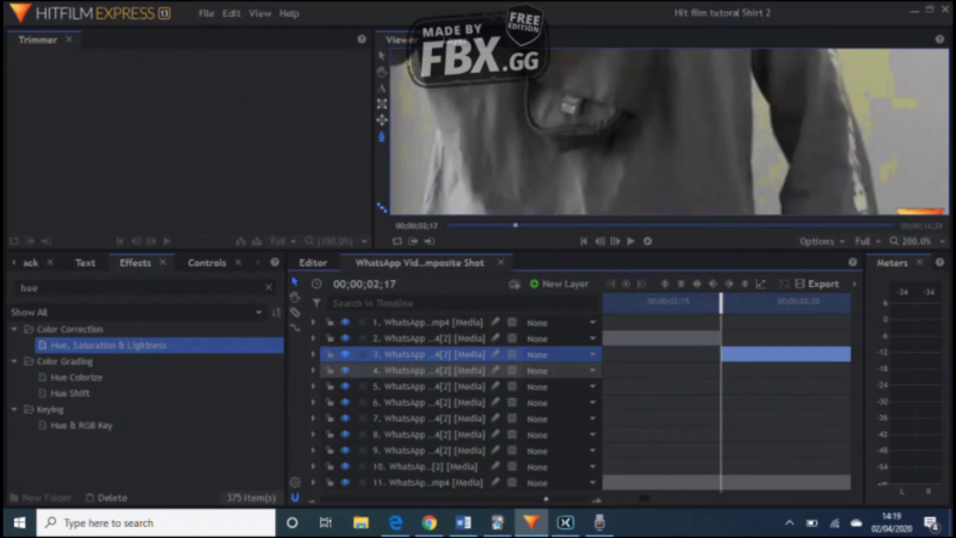
Enable path keyframing for the shirt mask on the recolored segment starting at 00;00;02;17.
click(313, 354)
click(349, 386)
click(327, 387)
click(341, 403)
click(356, 435)
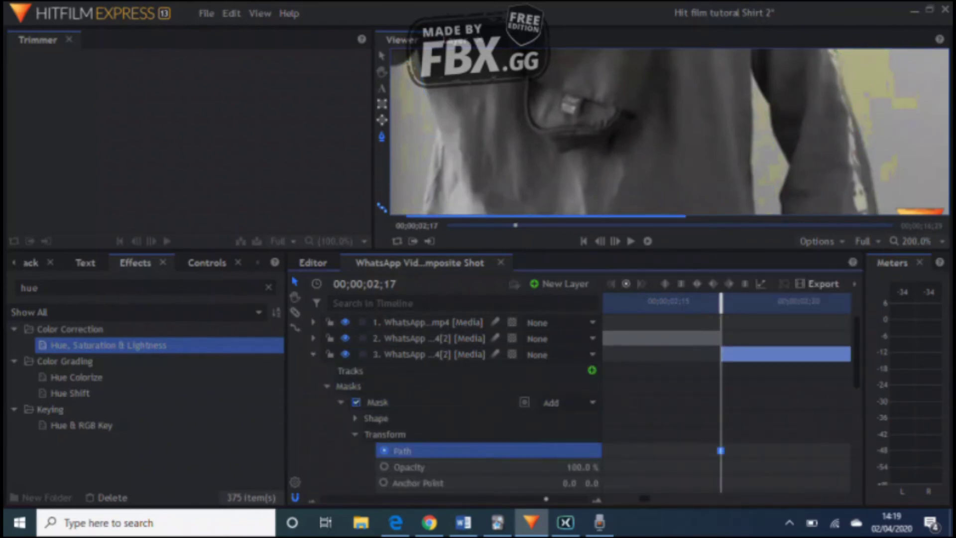
click(384, 451)
click(378, 402)
At 00;00;02;17, check the whole mask outline and fit it to the gap between torso and hanging arm.
key(period)
scroll(643, 120, down, 2)
key(comma)
scroll(642, 120, up, 2)
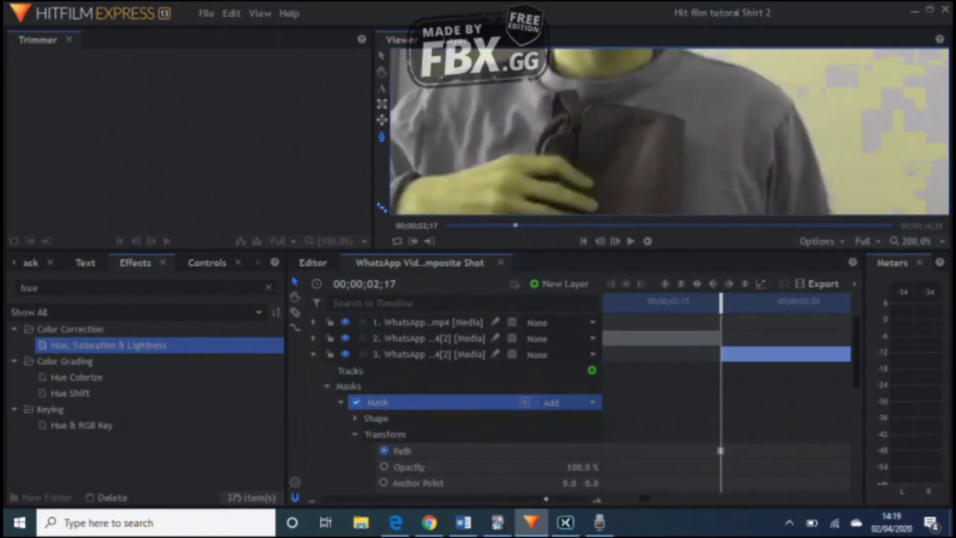
scroll(669, 132, down, 5)
scroll(669, 131, up, 3)
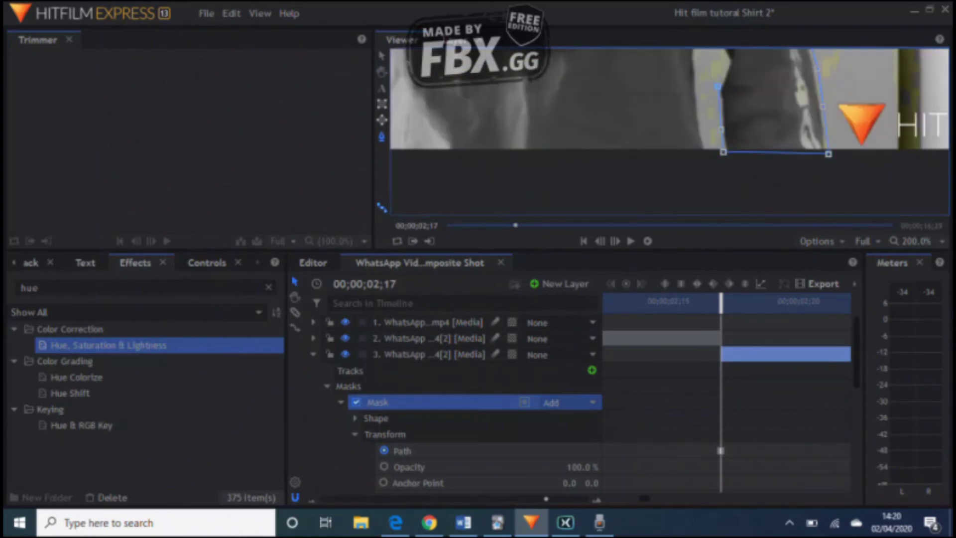
click(918, 241)
click(911, 416)
Keyframe the mask path to follow the shirt over the next frames, advancing to 00;00;02;20.
key(.)
click(918, 241)
click(905, 298)
key(.)
key(.)
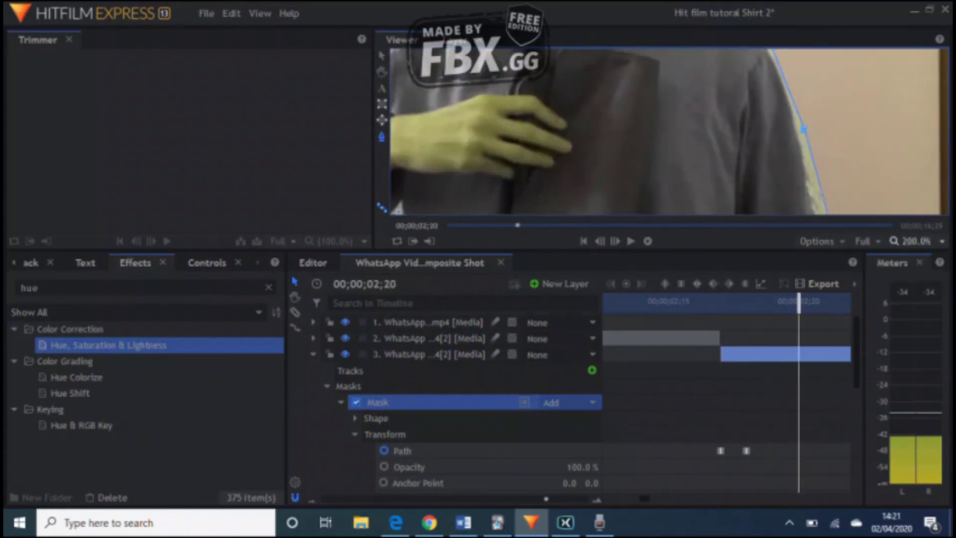
Fit the mask along the outer sleeve and body, frame by frame from 00;00;02;20 to 00;00;02;22.
click(918, 241)
click(906, 318)
click(918, 241)
click(906, 299)
key(.)
key(.)
key(.)
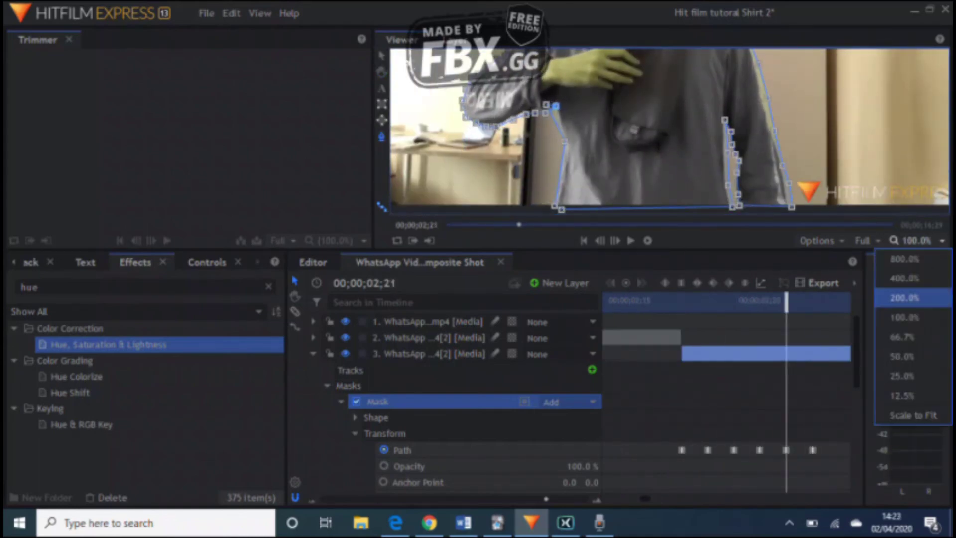
Refine the mask around the torso-arm gap in close-up, frame by frame up to 00;00;02;28.
click(905, 298)
key(Right)
key(Right)
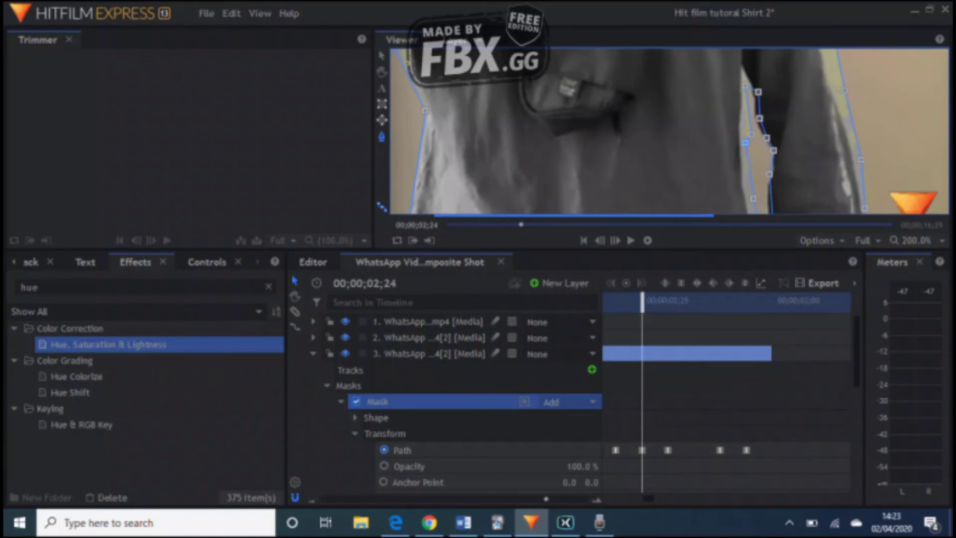
key(Right)
key(Right)
key(Right)
key(Right)
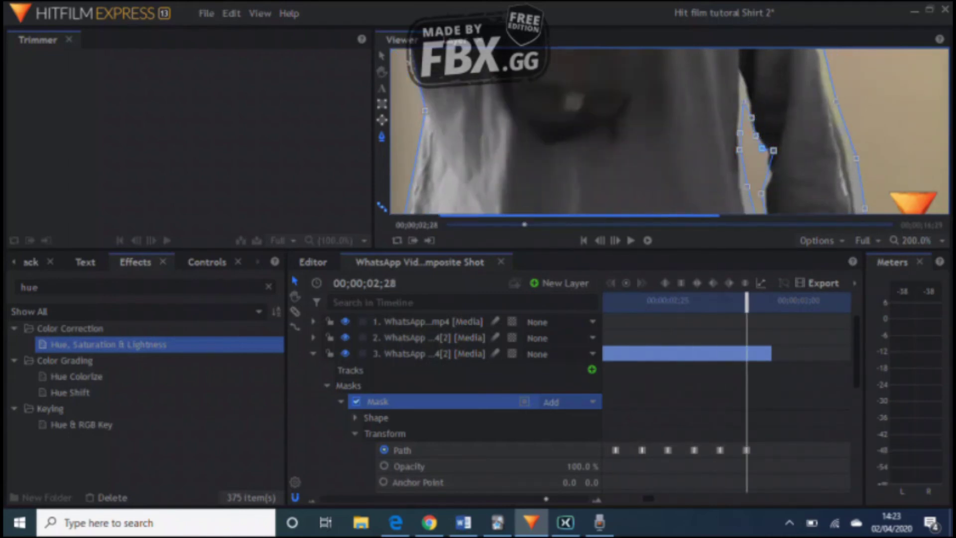
key(Right)
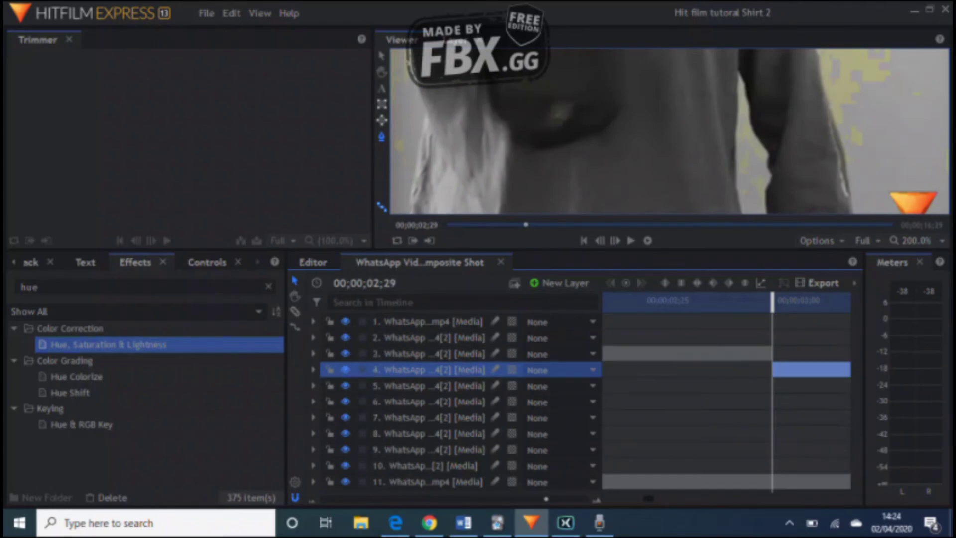
Expand the recolored segment starting at 00;00;02;29, select its masks, and set the viewer zoom to 100%.
click(313, 386)
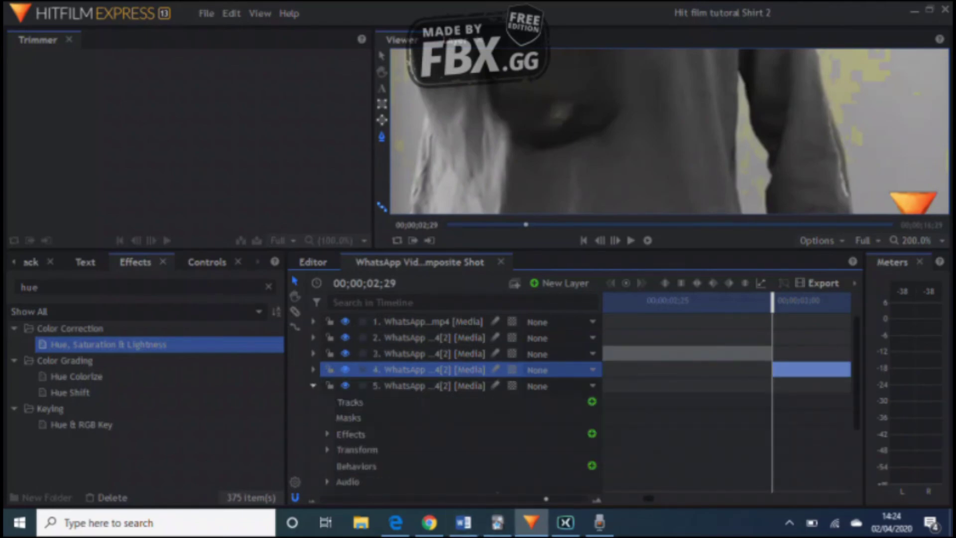
click(313, 386)
click(313, 370)
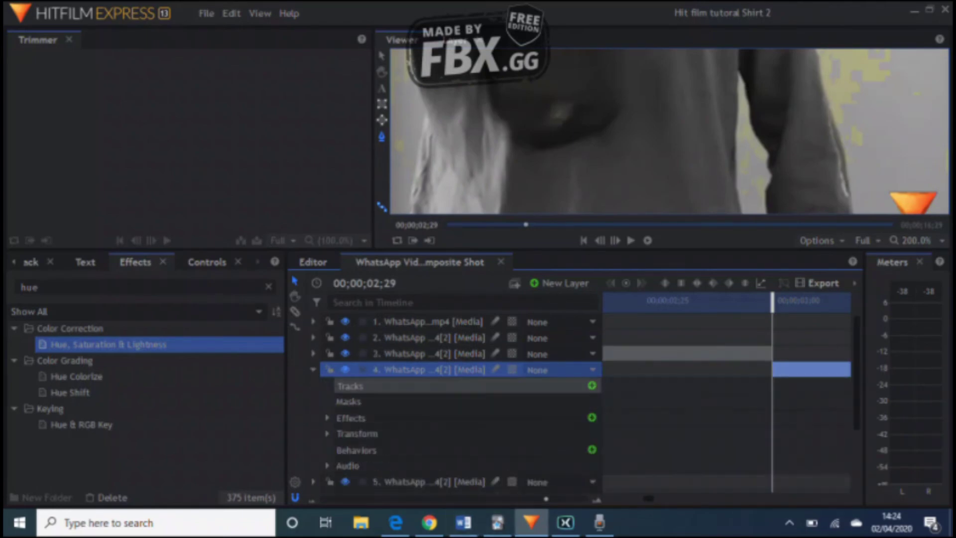
click(349, 401)
click(917, 240)
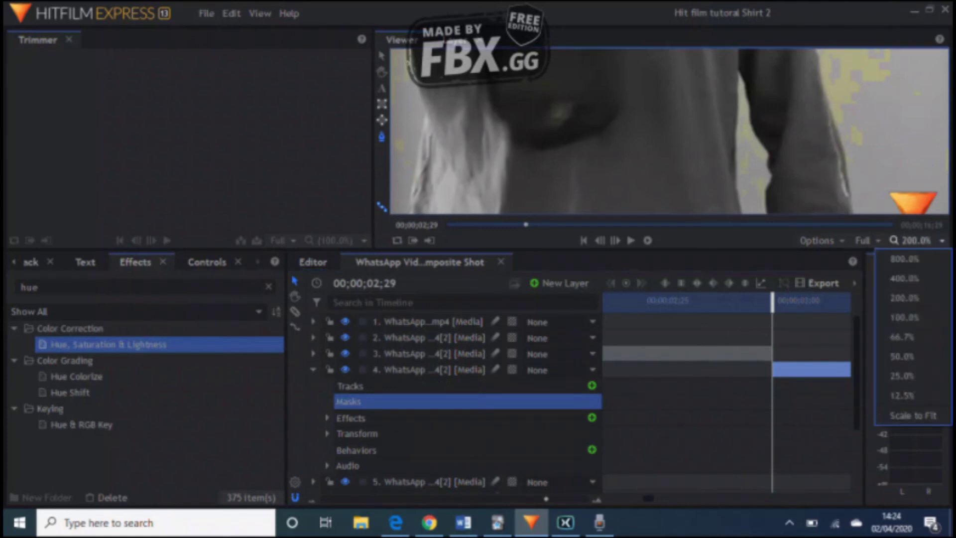
click(904, 395)
click(919, 241)
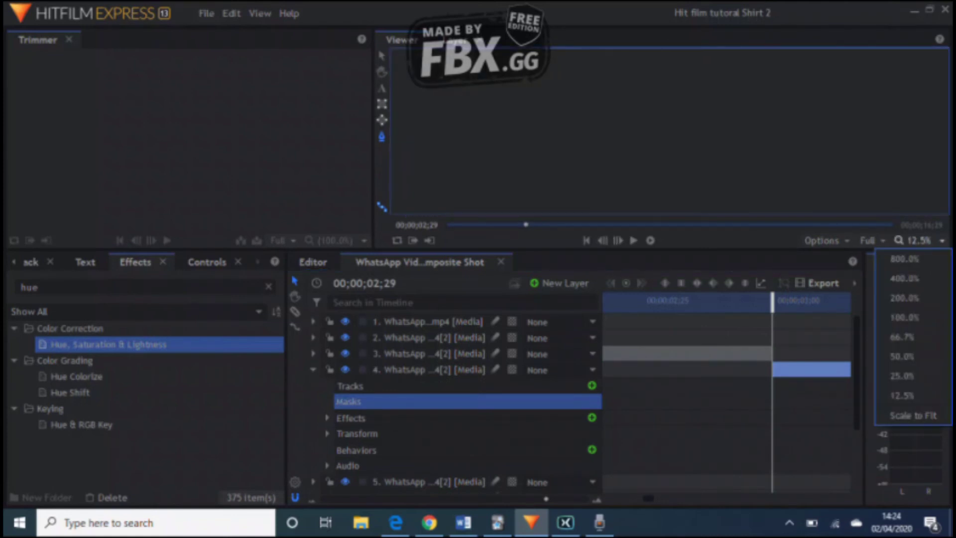
click(914, 416)
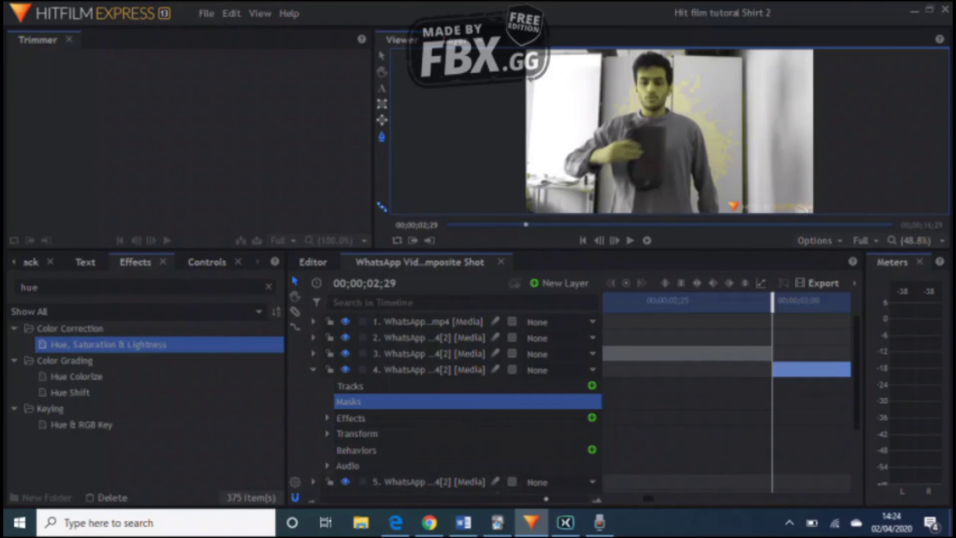
click(917, 240)
click(913, 317)
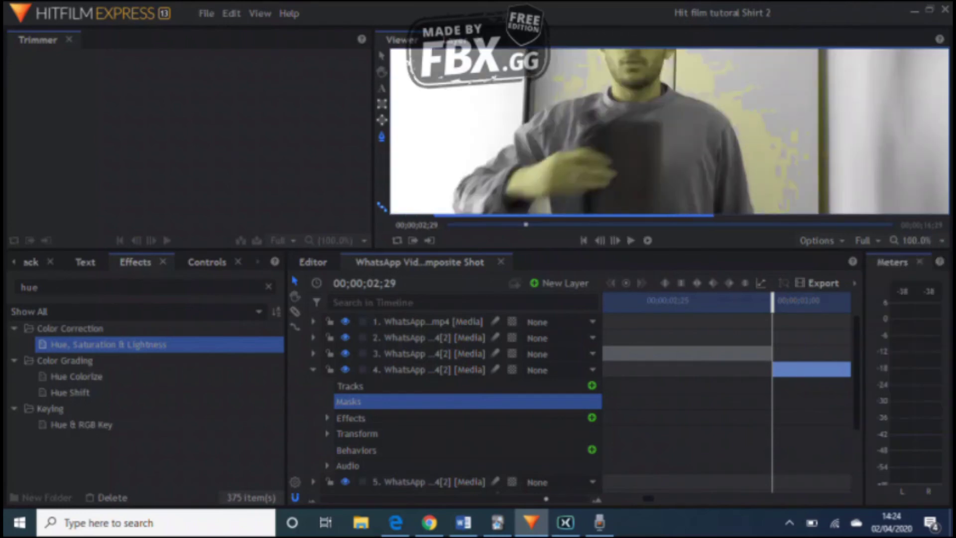
click(916, 240)
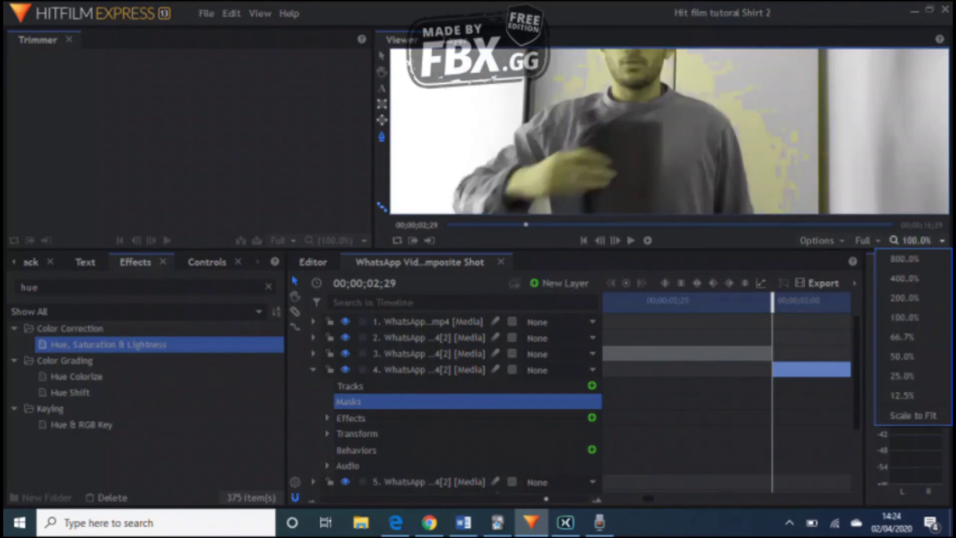
At 00;00;02;29, draw a closed mask around the shirt, including the raised sleeve, hem, hanging arm and neckline.
click(607, 84)
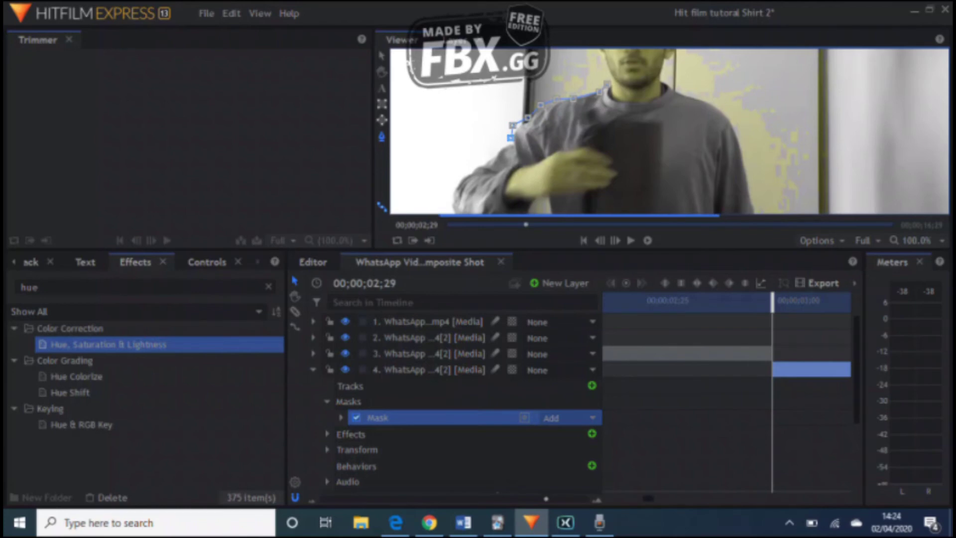
click(449, 208)
drag(450, 208, 470, 93)
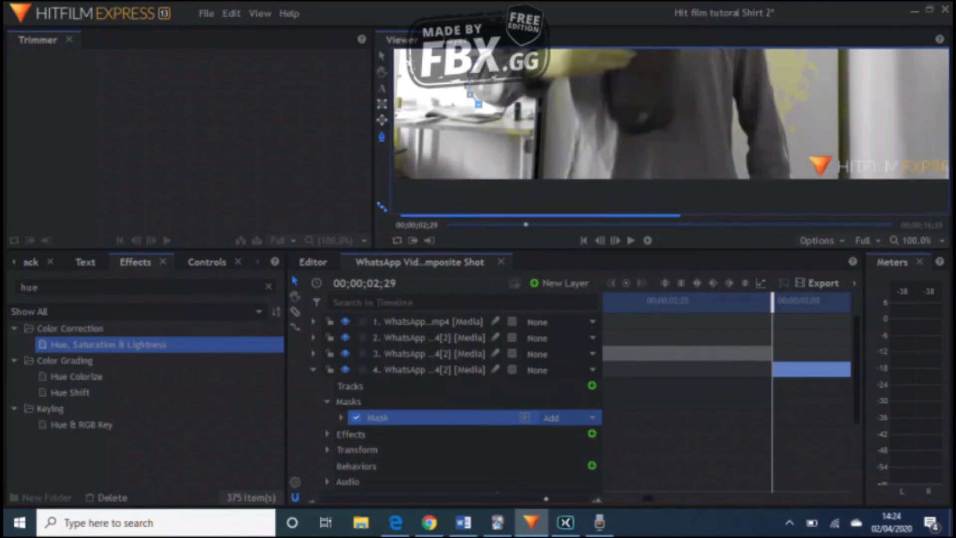
click(741, 185)
click(733, 156)
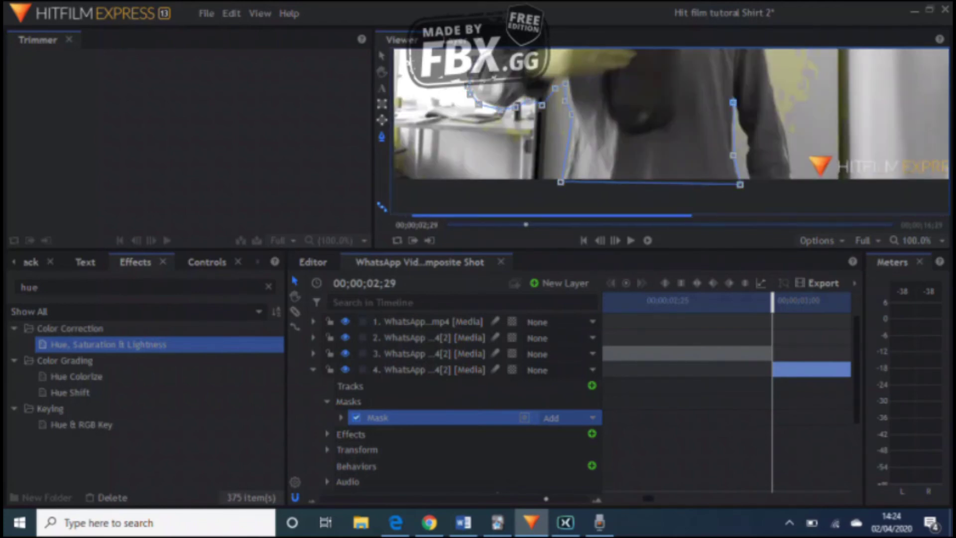
drag(778, 108, 778, 211)
click(774, 192)
click(770, 169)
click(767, 135)
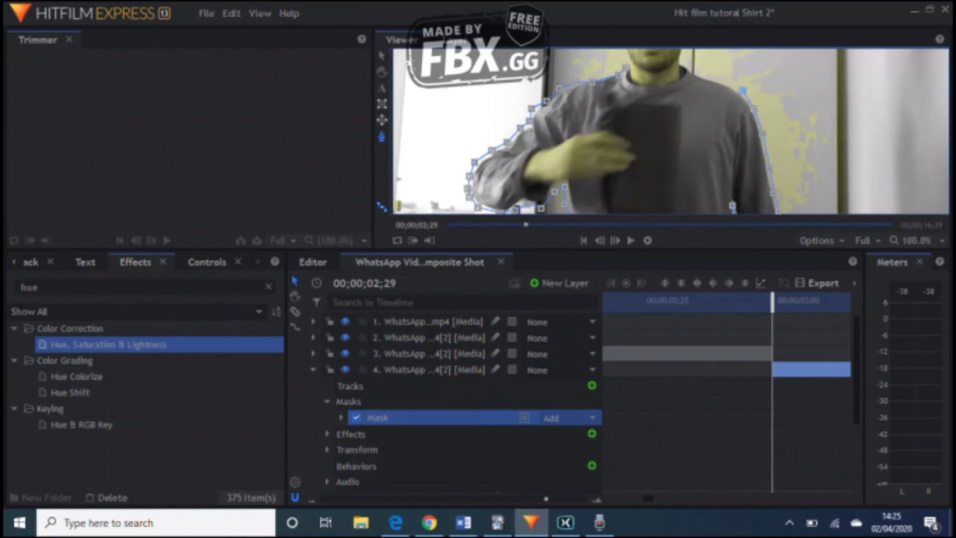
right_click(627, 67)
click(683, 118)
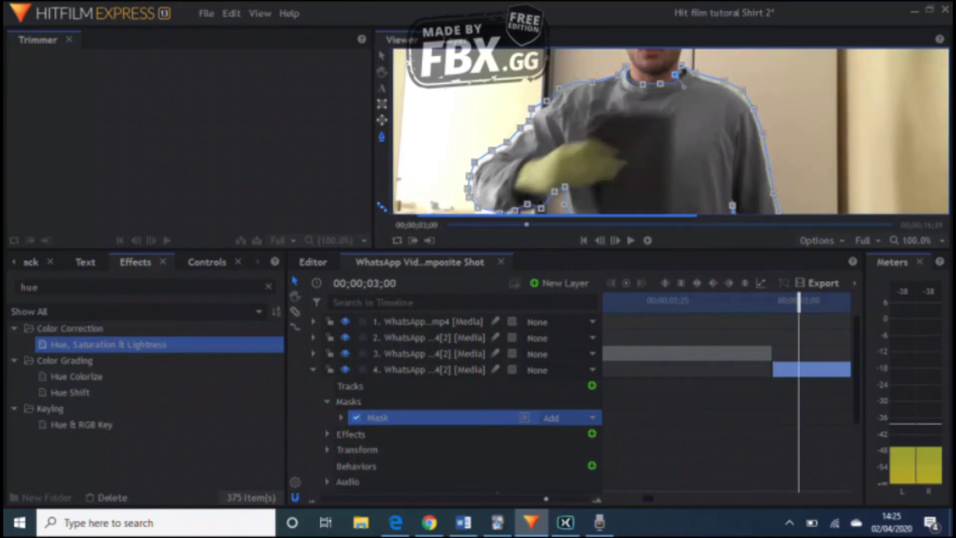
Enable path keyframing on the new shirt mask and fit it under the raised sleeve up to 00;00;03;01.
click(341, 418)
click(355, 450)
click(384, 467)
key(period)
drag(673, 174, 699, 73)
key(period)
drag(556, 104, 569, 129)
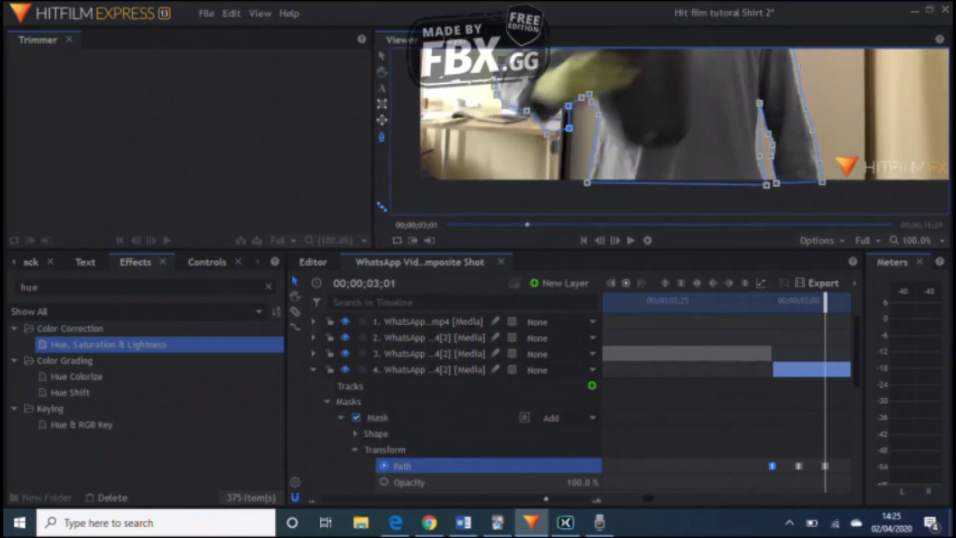
Compare the frames after 00;00;03;01 and lower the mask points at the shirt's side and hanging-arm gap.
key(period)
key(comma)
key(comma)
key(period)
key(period)
drag(589, 94, 589, 106)
drag(760, 103, 758, 113)
key(period)
key(comma)
key(period)
Reshape the mask around the moving forearm and the shirt's side, frame by frame up to 00;00;03;04.
drag(519, 132, 516, 141)
drag(564, 125, 581, 139)
click(591, 155)
key(period)
drag(516, 141, 515, 156)
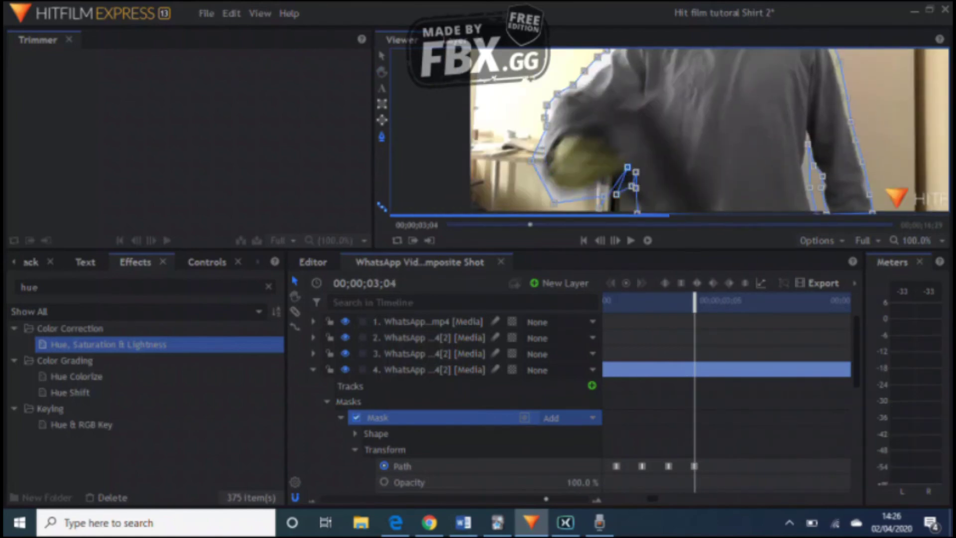
drag(627, 167, 613, 206)
drag(636, 172, 627, 201)
At 00;00;03;05, refit the mask points around the lowering forearm and hand.
key(period)
drag(627, 200, 649, 139)
drag(554, 100, 556, 113)
drag(577, 142, 570, 152)
drag(625, 137, 618, 154)
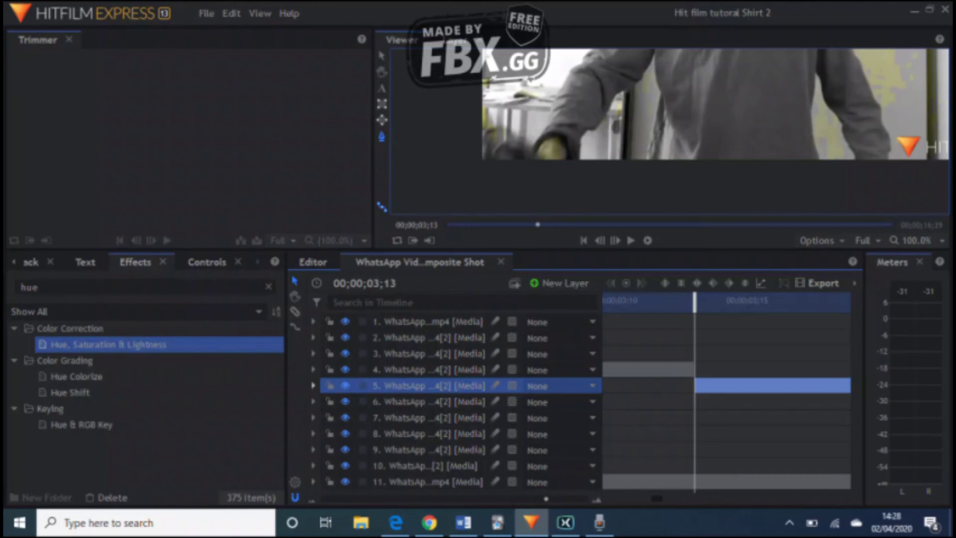
Draw a mask around the shirt on the segment starting at 00;00;03;13, tracing both arm gaps, sleeve and shoulder.
click(854, 163)
click(845, 148)
click(835, 128)
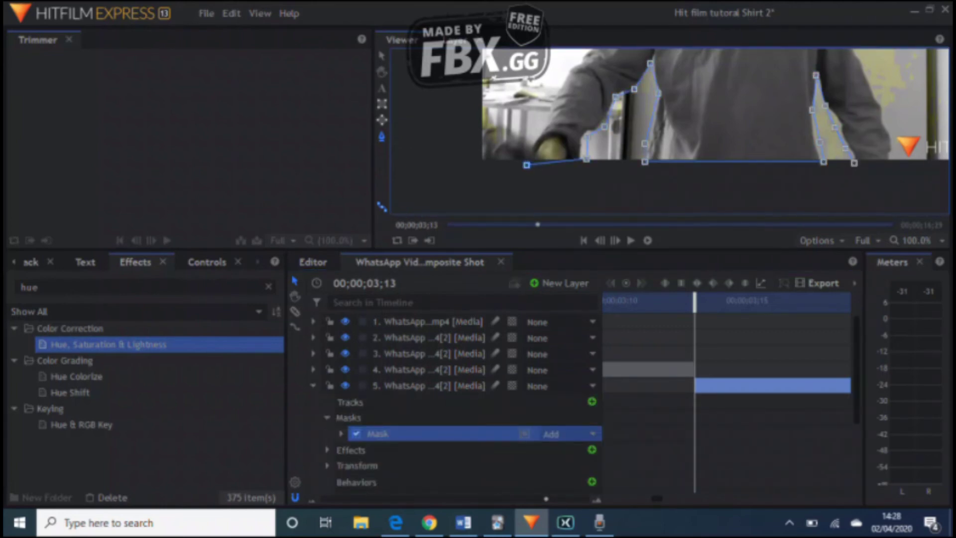
click(552, 99)
click(565, 67)
click(382, 72)
drag(565, 66, 544, 199)
click(382, 137)
click(571, 183)
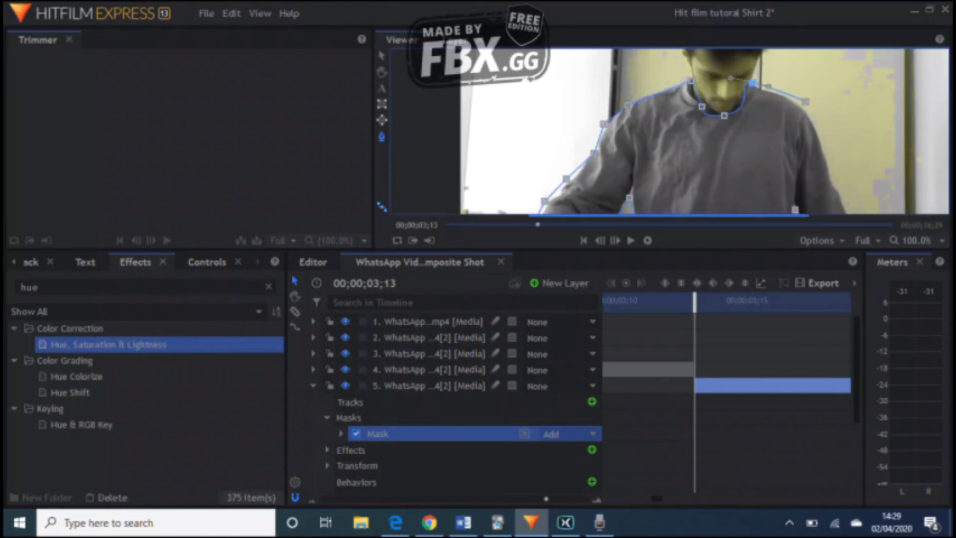
Enable path keyframing for the fifth layer's mask at 00;00;03;13 and refit the mask on the following frames.
click(341, 434)
click(355, 466)
click(385, 482)
key(period)
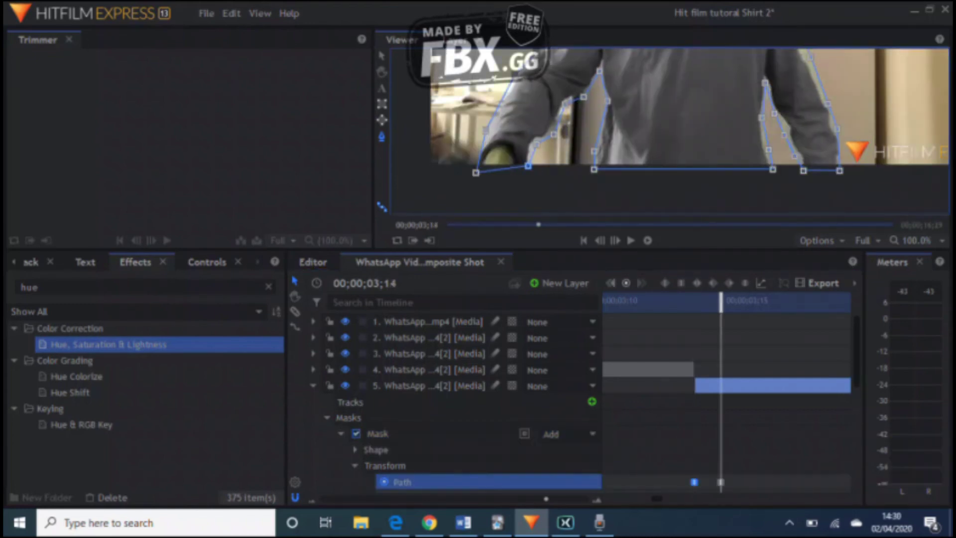
key(period)
click(378, 434)
key(h)
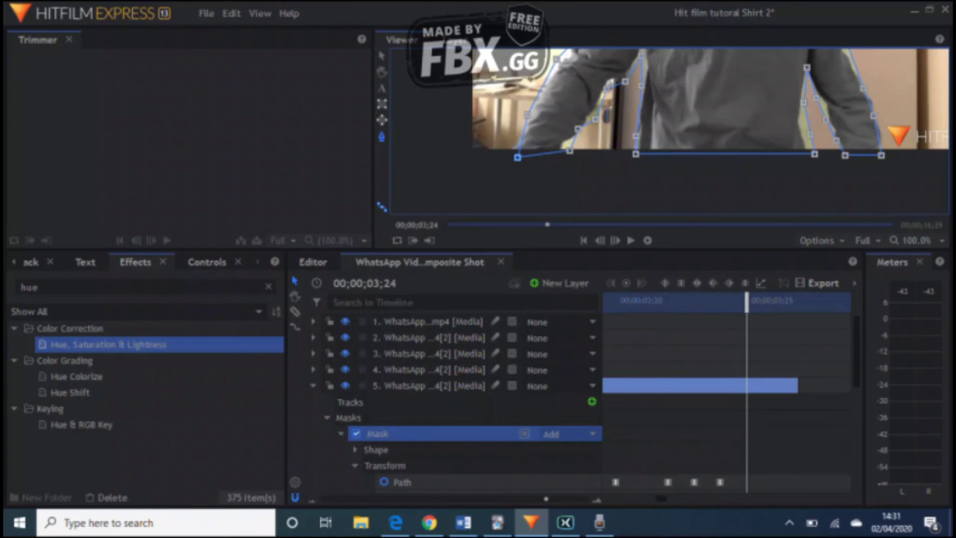
At 00;00;03;25, adjust the mask's lower points around both sleeves and advance one frame.
key(period)
drag(899, 153, 886, 149)
drag(881, 115, 890, 113)
drag(508, 155, 487, 153)
key(period)
Save the project, collapse the fifth layer, and select the remaining segments, layers 6 to 10.
key(ctrl+s)
click(314, 386)
drag(546, 499, 355, 499)
click(429, 402)
shift+click(428, 466)
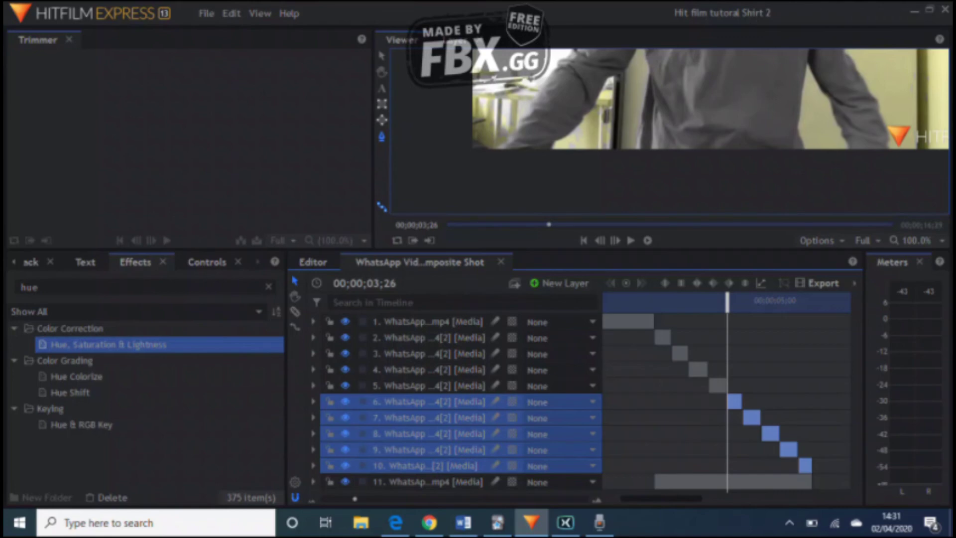
At 00;00;03;26, draw a mask around the shirt and both sleeves on the sixth layer.
click(313, 402)
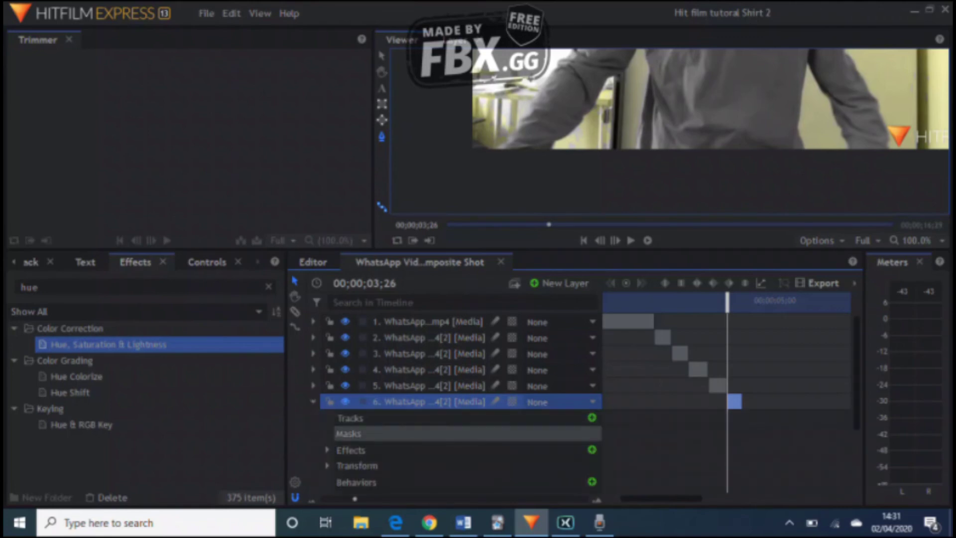
click(350, 434)
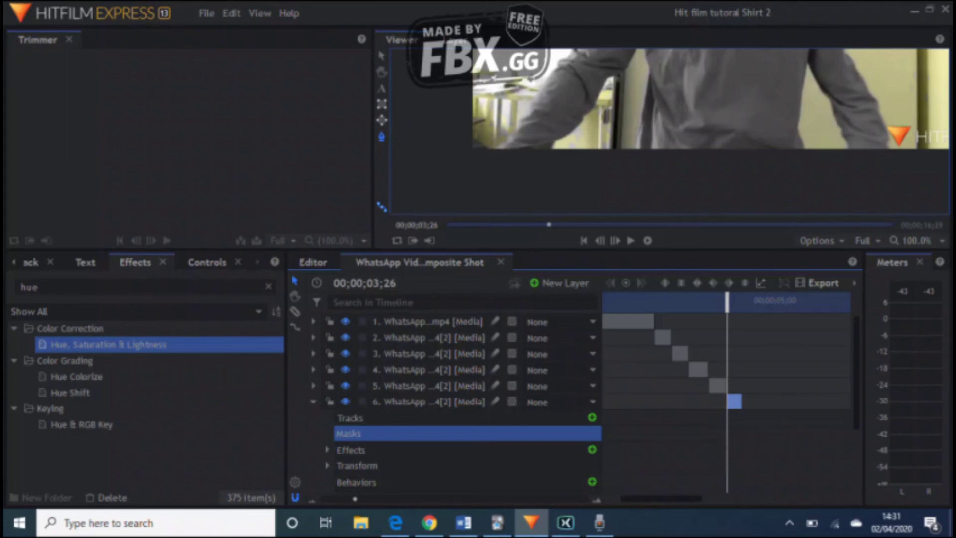
drag(639, 122, 630, 154)
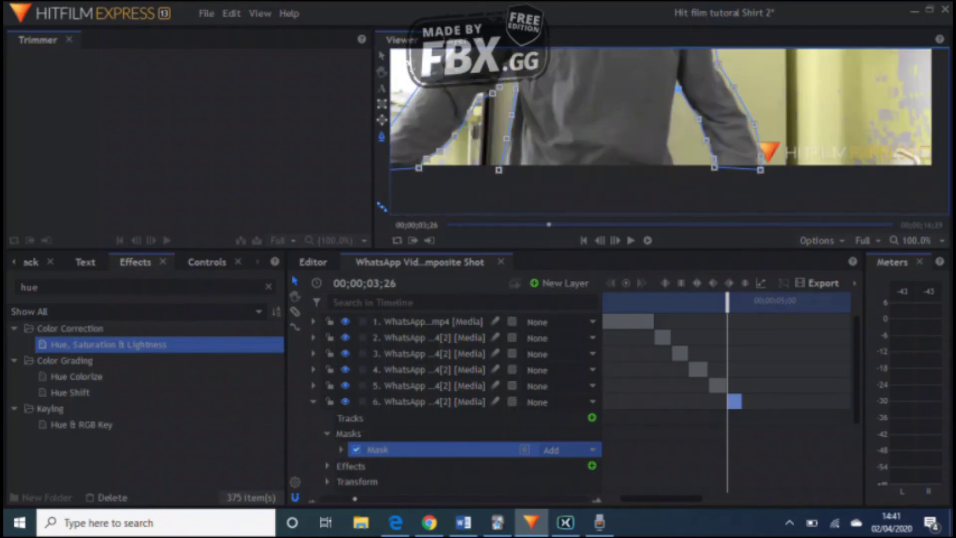
click(497, 170)
drag(665, 144, 683, 170)
Enable path keyframing for the sixth layer's mask at 00;00;03;26 and enlarge the timeline scale.
click(340, 449)
click(355, 482)
scroll(468, 423, down, 3)
click(384, 367)
drag(354, 498, 418, 499)
key(period)
click(402, 366)
Refit the sixth layer's mask to the torso and sleeves, frame by frame up to 00;00;04;00.
scroll(670, 132, up, 4)
key(period)
drag(650, 77, 603, 84)
key(period)
key(period)
key(comma)
drag(670, 164, 651, 94)
drag(766, 176, 765, 168)
key(Right)
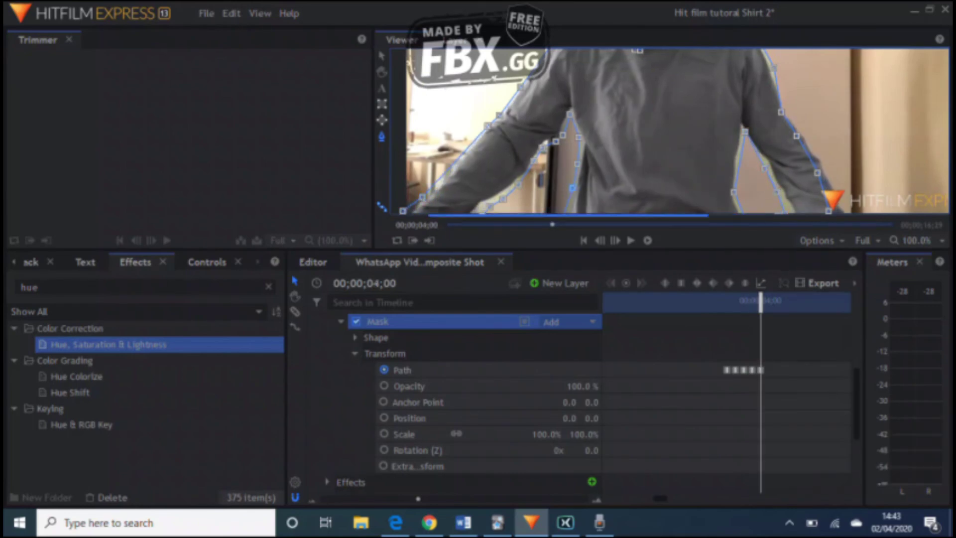
Keyframe the mask path to follow the sleeves and neckline from 00;00;04;00 to 00;00;04;05.
key(Right)
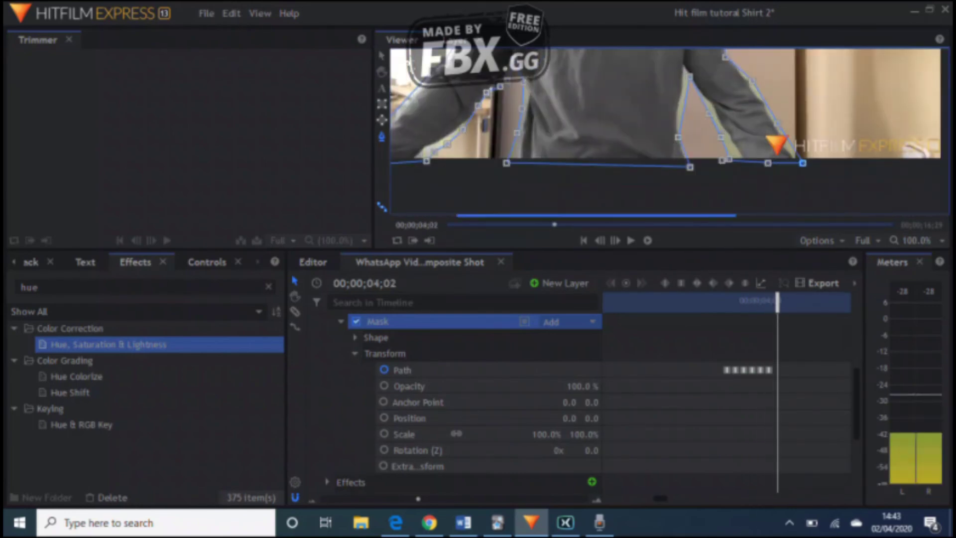
key(Right)
key(Right)
key(Right)
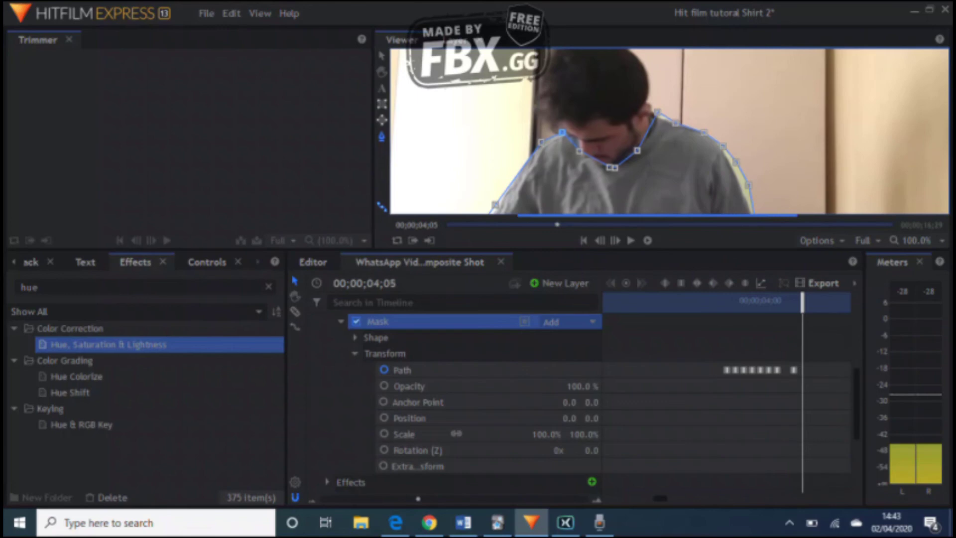
At 00;00;04;06, refit the mask around the neckline and the gaps between torso and arms.
key(Right)
key(Right)
scroll(476, 398, up, 3)
drag(638, 152, 635, 52)
drag(540, 152, 546, 158)
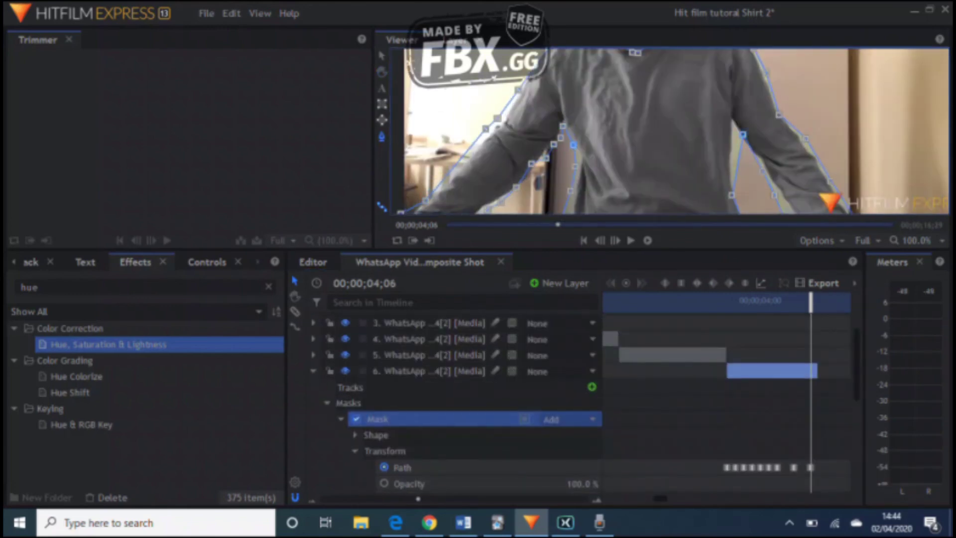
Adjust the sixth layer's mask at the underarm gap, then open the seventh layer at 00;00;04;07.
drag(743, 135, 736, 130)
key(Right)
click(314, 371)
click(428, 417)
click(313, 417)
click(348, 450)
Draw a mask on the seventh layer around the shirt's torso, sleeves and neckline at 00;00;04;07.
click(556, 156)
click(567, 97)
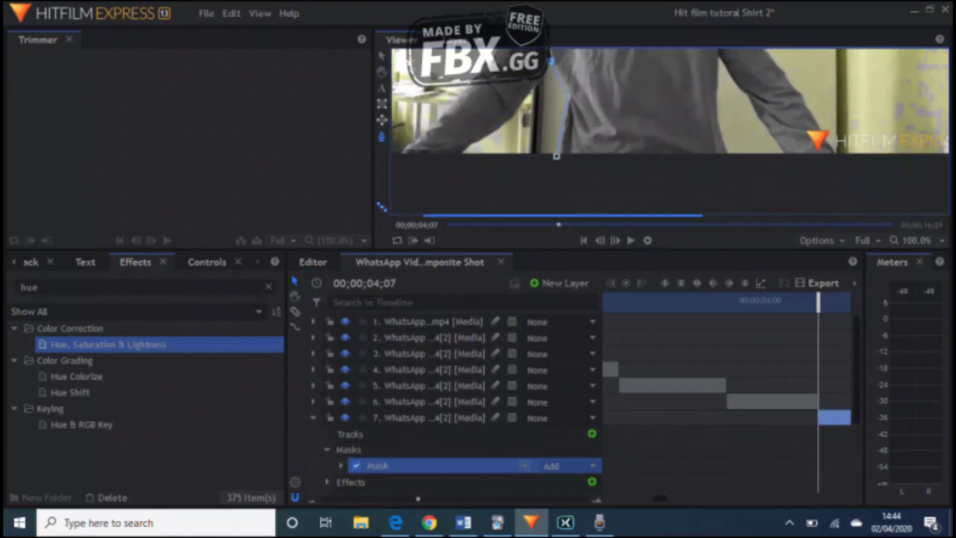
click(649, 95)
click(663, 74)
click(740, 106)
mouse_move(723, 184)
mouse_down()
mouse_move(687, 107)
mouse_move(727, 102)
mouse_up()
click(737, 105)
click(795, 178)
click(704, 177)
click(529, 167)
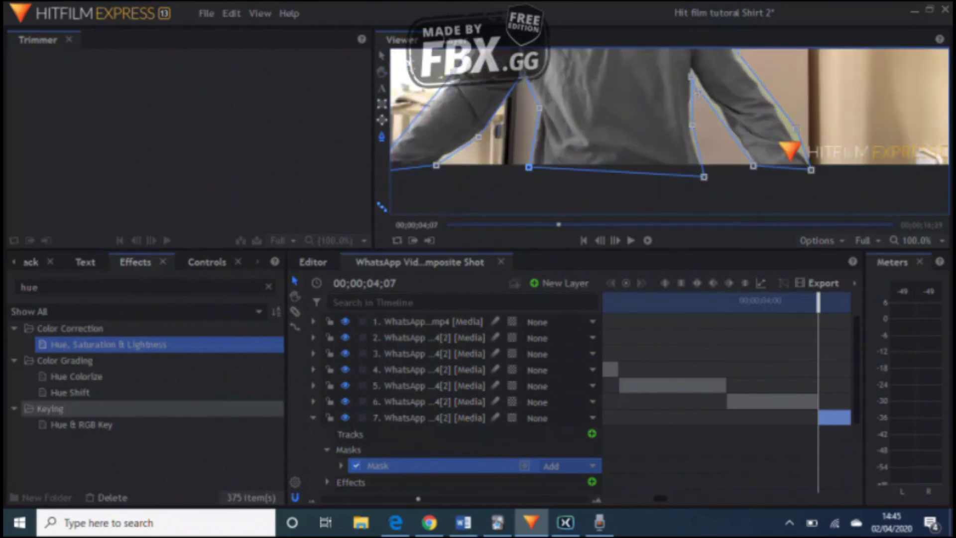
Enable path keyframing for the seventh layer's mask at 00;00;04;07 and refit it frame by frame to 00;00;04;10.
click(340, 465)
scroll(428, 428, down, 3)
click(354, 357)
click(384, 373)
key(Right)
drag(796, 128, 793, 128)
key(Right)
key(Right)
key(Right)
key(Right)
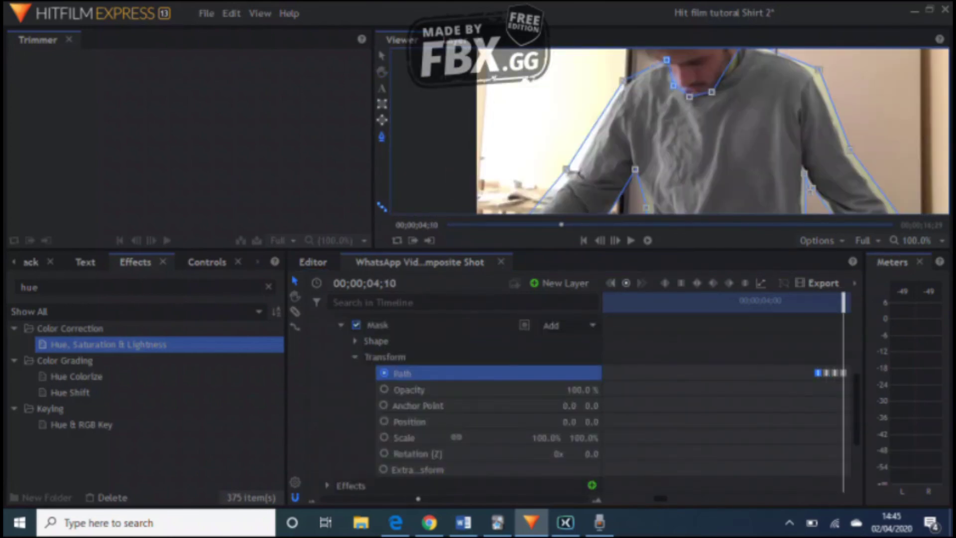
Keyframe the seventh layer's mask to follow the sleeves and neckline from 00;00;04;10 to 00;00;04;13.
key(Left)
key(Right)
drag(567, 170, 572, 172)
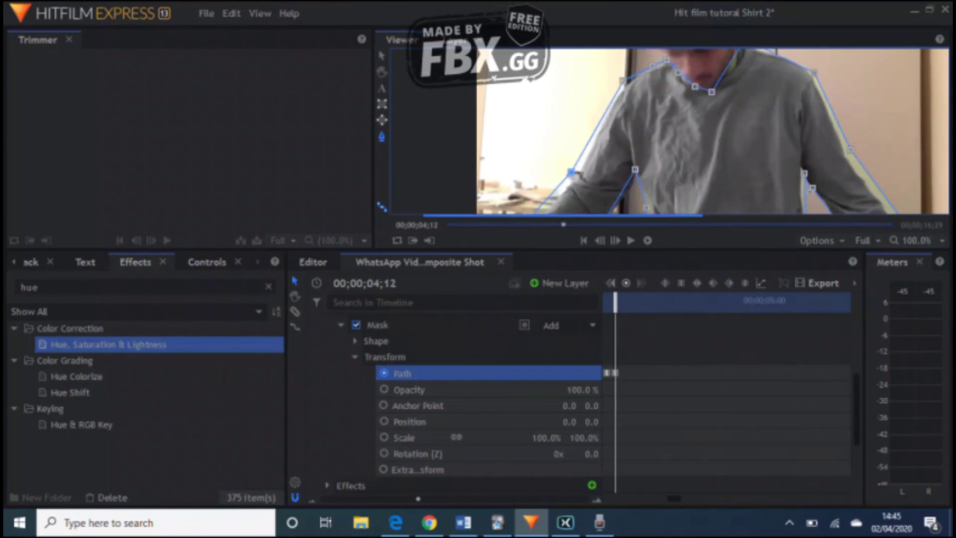
key(Right)
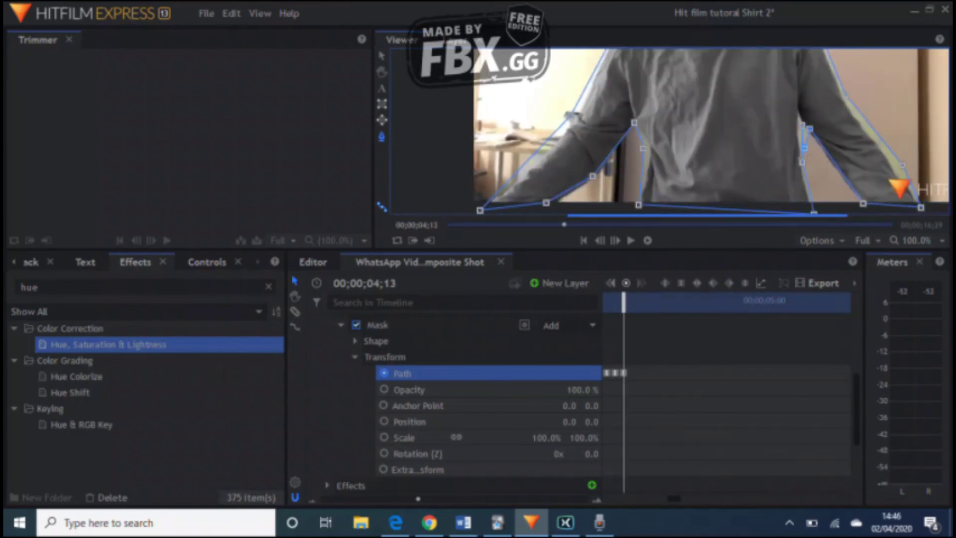
key(Right)
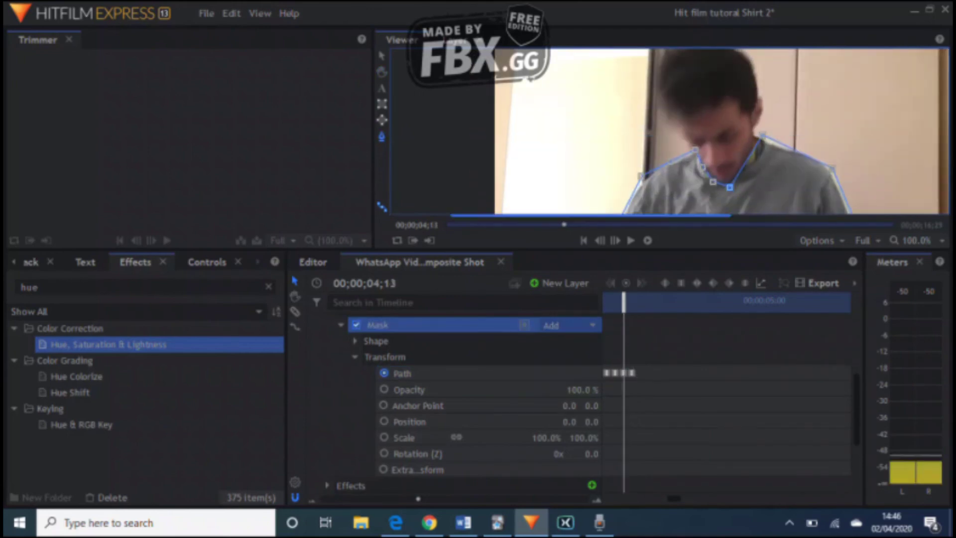
Refit the seventh layer's mask around the collar, sleeves and arm gaps from 00;00;04;13 to 00;00;04;17.
key(Right)
key(Right)
key(Right)
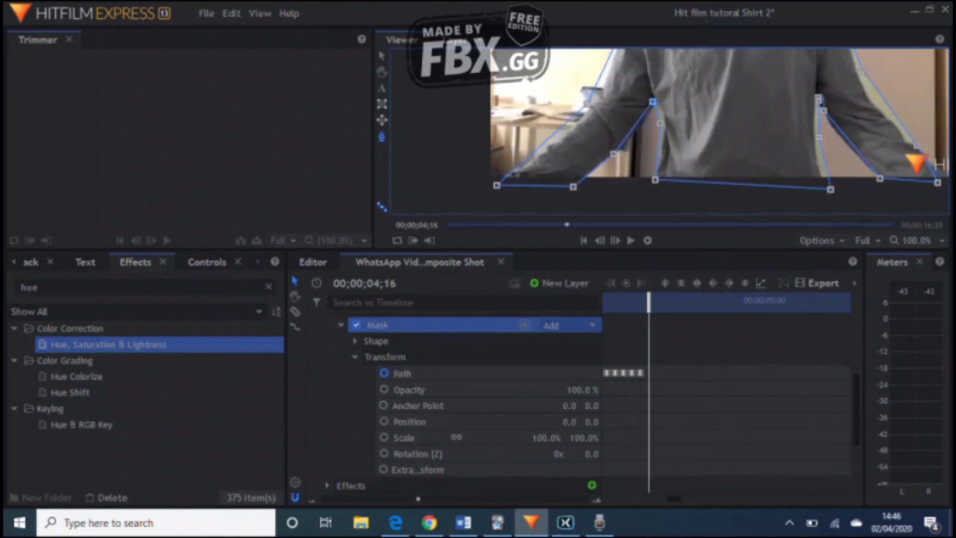
key(Left)
key(Left)
key(Right)
key(Right)
key(Right)
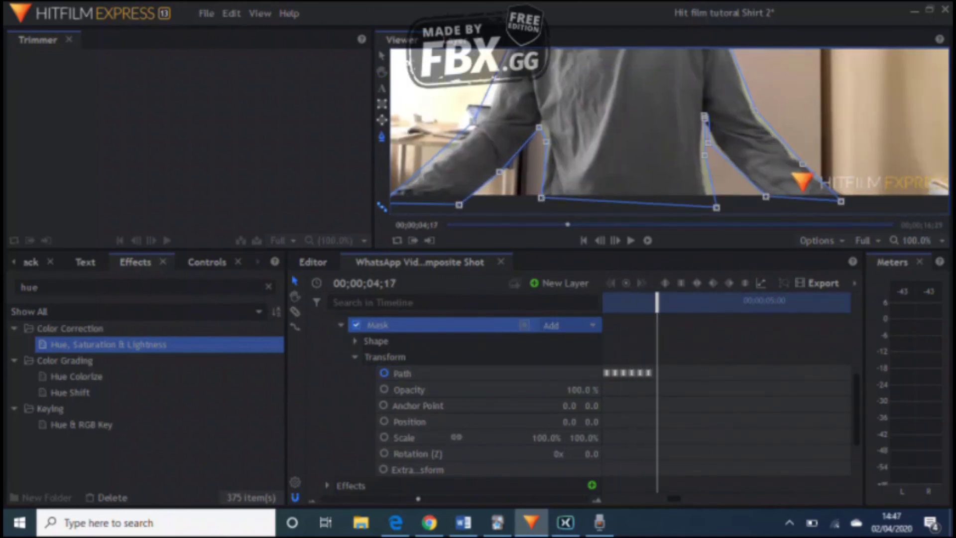
Keyframe the seventh layer's mask path from 00;00;04;17 to the end of its segment.
key(Right)
key(Right)
key(Right)
key(Right)
Open the eighth layer and draw a mask around its shirt at 00;00;04;20.
click(341, 325)
click(429, 437)
click(313, 437)
scroll(428, 405, down, 2)
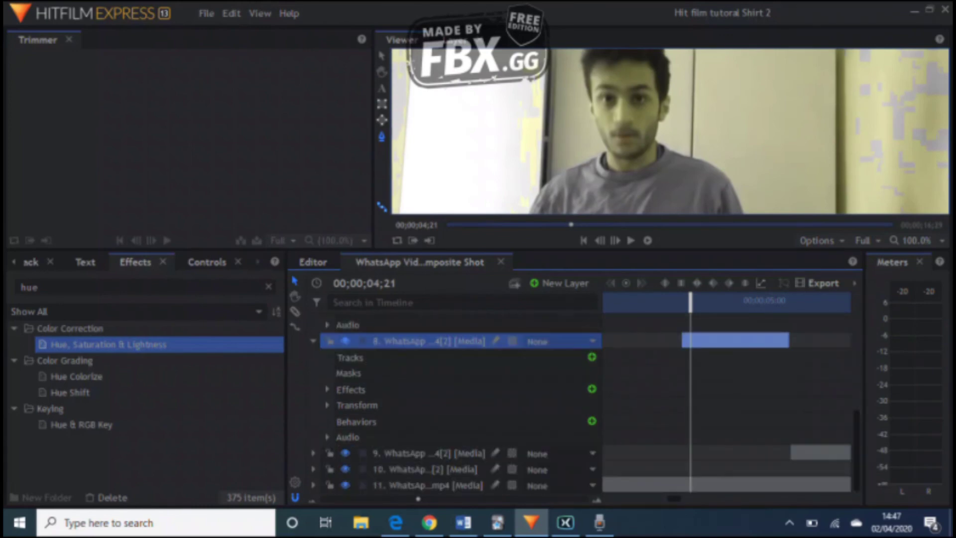
key(Left)
click(602, 151)
click(550, 173)
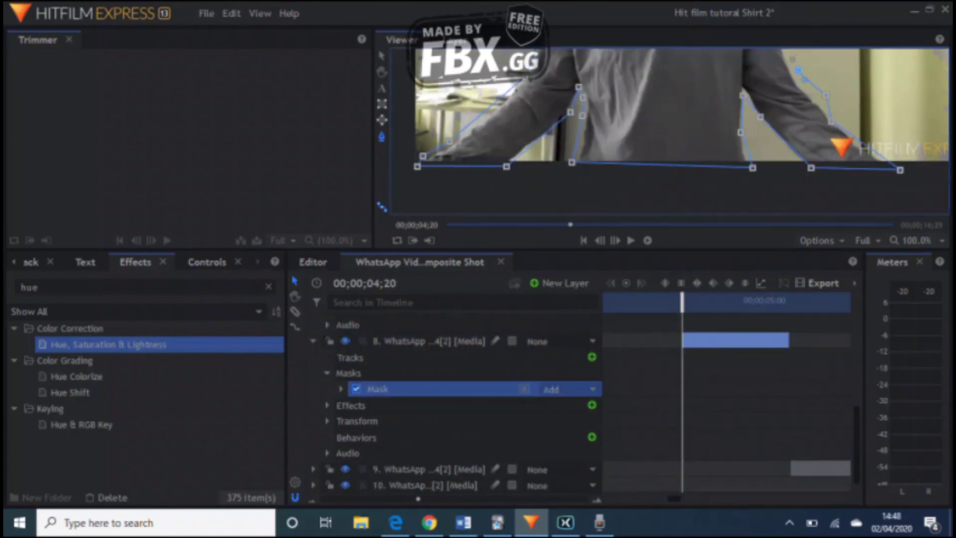
Enable path keyframing for the eighth layer's mask at 00;00;04;20 and refit it up to 00;00;04;24.
click(340, 389)
click(355, 421)
click(383, 437)
key(Right)
key(Right)
key(Right)
key(Left)
key(Right)
key(Right)
key(Right)
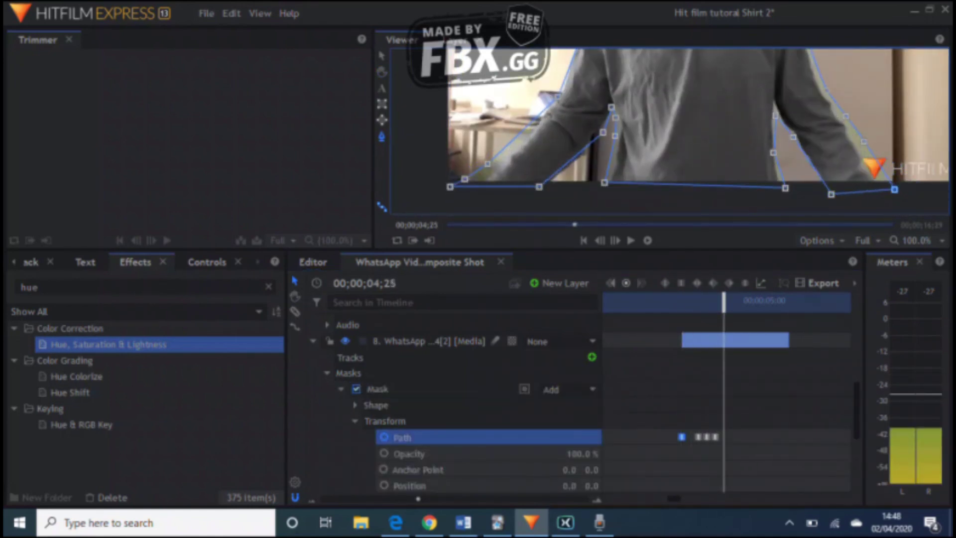
Refit the eighth layer's mask to the lowered sleeves and underarm gap from 00;00;04;25 to 00;00;04;27.
drag(463, 187, 478, 193)
key(Right)
drag(612, 107, 615, 114)
key(Right)
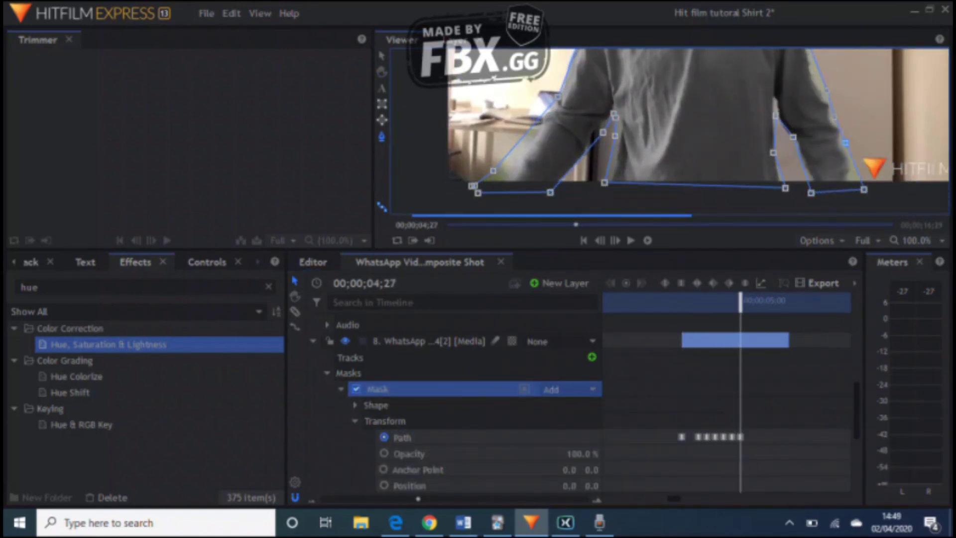
drag(865, 189, 860, 185)
drag(493, 171, 497, 173)
Keyframe the eighth layer's mask frame by frame from 00;00;04;27 to the end of its segment, tightening the arm gaps.
key(Right)
mouse_move(614, 100)
mouse_down()
mouse_move(618, 183)
mouse_move(622, 109)
mouse_up()
key(Right)
key(Right)
key(Right)
key(Right)
key(Left)
key(Left)
key(Left)
key(Right)
key(Right)
key(Right)
drag(611, 127, 615, 127)
key(Left)
key(Left)
key(Right)
key(Right)
key(Right)
Switch from the eighth layer to the ninth and go to its start at 00;00;05;03.
click(314, 341)
click(424, 454)
scroll(468, 405, up, 2)
scroll(468, 405, down, 2)
click(424, 357)
drag(790, 302, 679, 303)
Draw a closed mask on the ninth layer around the shirt's torso, shoulders and sleeves.
click(567, 177)
click(568, 160)
drag(587, 85, 574, 201)
click(565, 198)
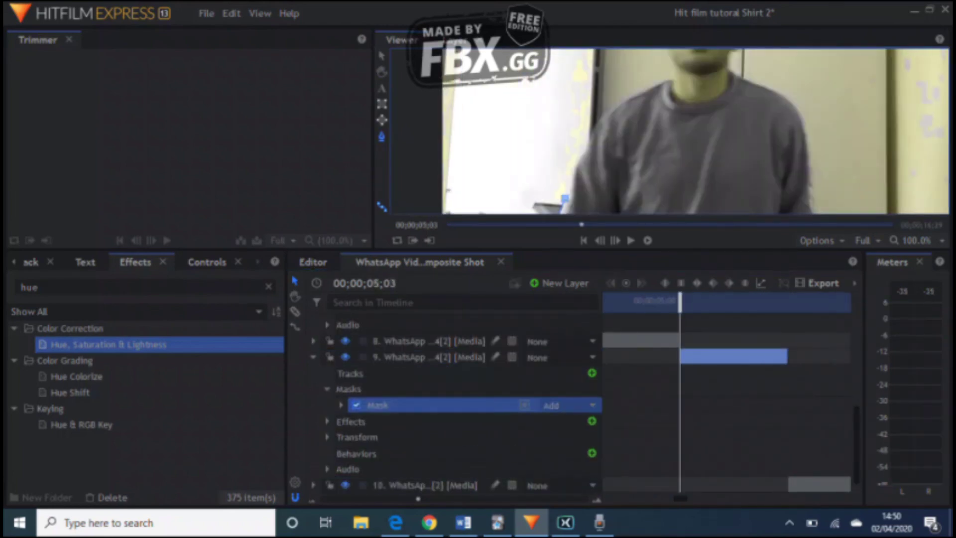
click(808, 137)
drag(817, 199, 791, 85)
click(795, 180)
click(593, 188)
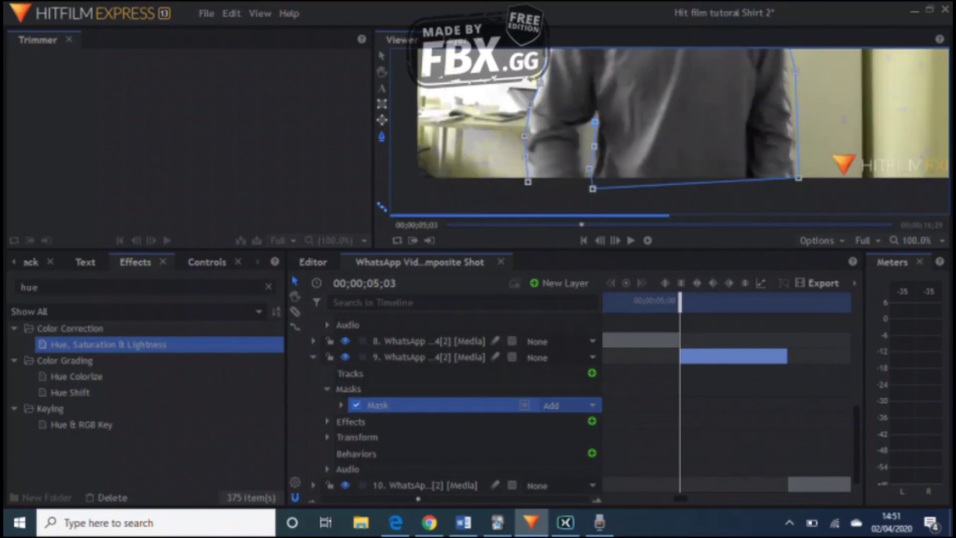
click(530, 182)
Enable path keyframing for the ninth layer's mask at 00;00;05;03 and refit its edges at 00;00;05;04.
click(341, 405)
click(355, 437)
click(384, 453)
key(Right)
drag(795, 179, 798, 178)
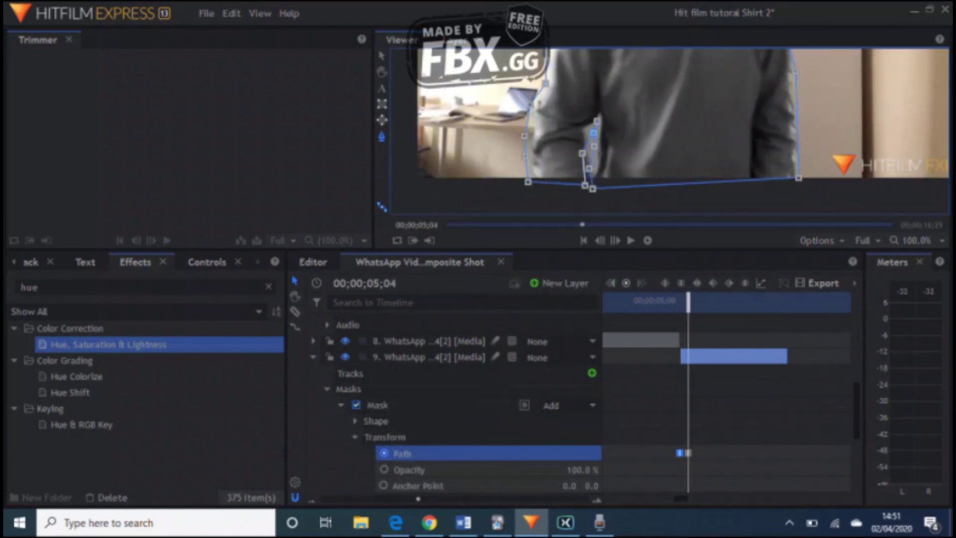
At 00;00;05;05, refit the ninth layer's mask around the arm gap and the outer edges of both sleeves.
key(Right)
drag(598, 121, 598, 132)
drag(531, 94, 540, 98)
drag(548, 52, 555, 53)
click(377, 405)
drag(798, 178, 805, 184)
drag(747, 95, 706, 188)
click(754, 164)
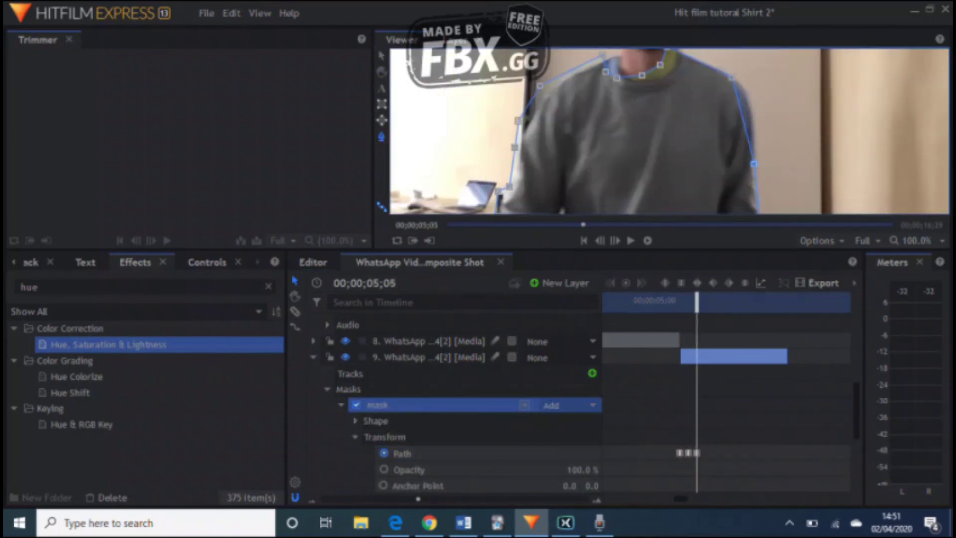
At 00;00;05;06, pull the ninth layer's mask in to the shoulder and upper sleeve.
key(Right)
drag(518, 121, 536, 122)
drag(546, 86, 557, 85)
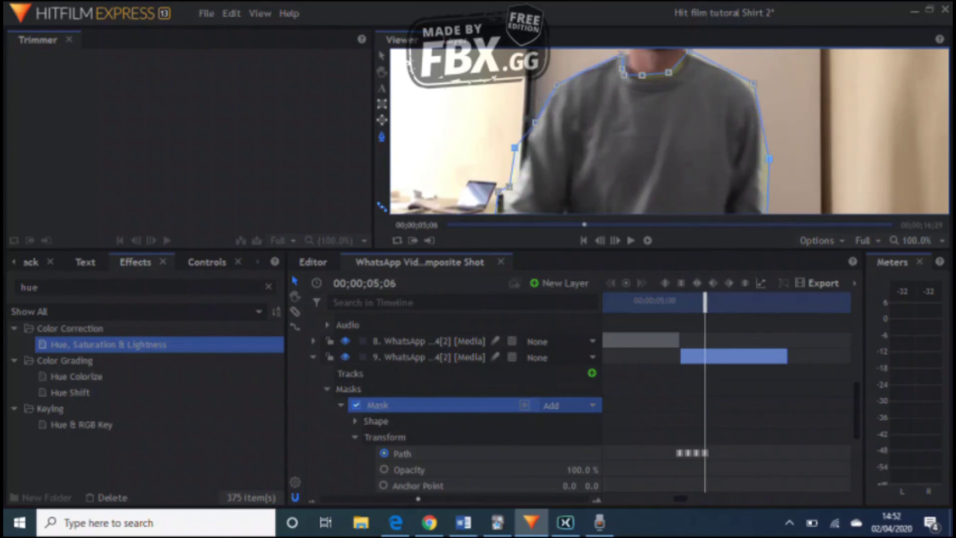
drag(515, 148, 523, 148)
drag(647, 184, 641, 109)
Keyframe the ninth layer's mask to follow the neckline, shoulders and sleeves from 00;00;05;06 to 00;00;05;10.
key(Left)
key(Right)
key(Right)
key(Right)
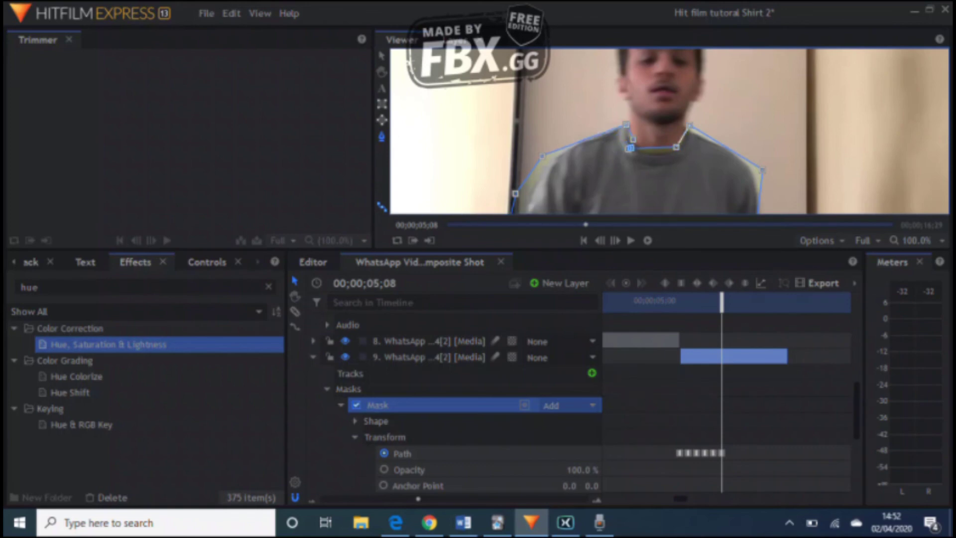
key(Right)
key(Right)
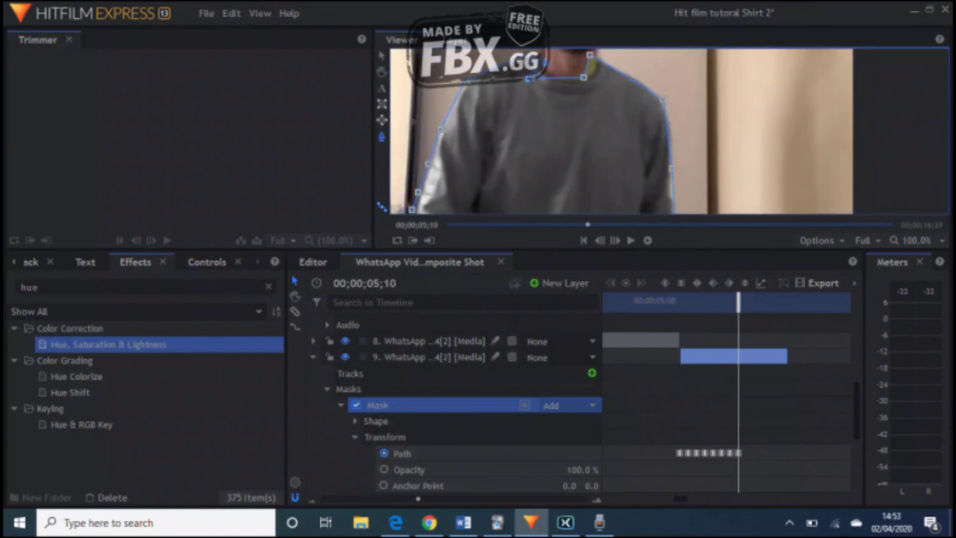
Refit the ninth layer's mask to the shirt frame by frame from 00;00;05;10 to 00;00;05;16.
key(Right)
key(Right)
key(Right)
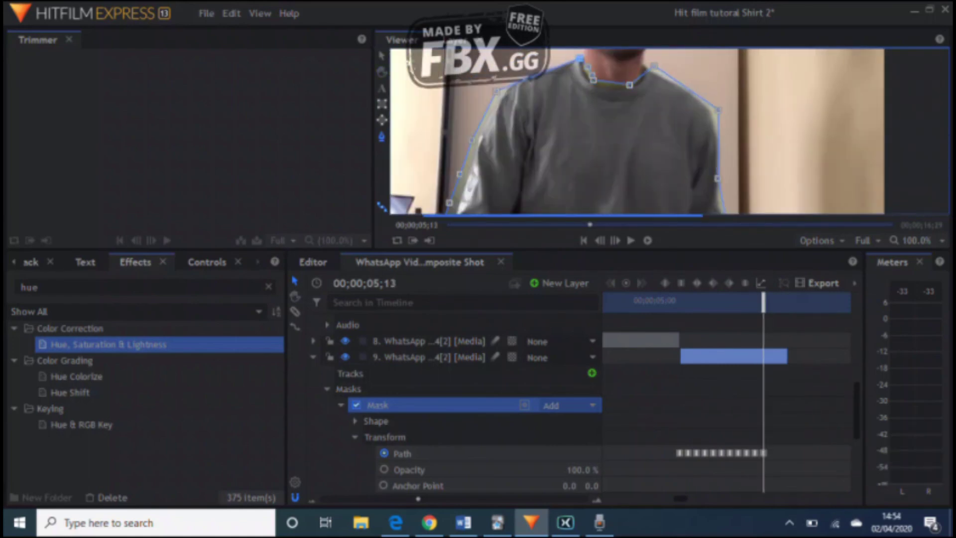
key(Right)
key(Right)
key(Right)
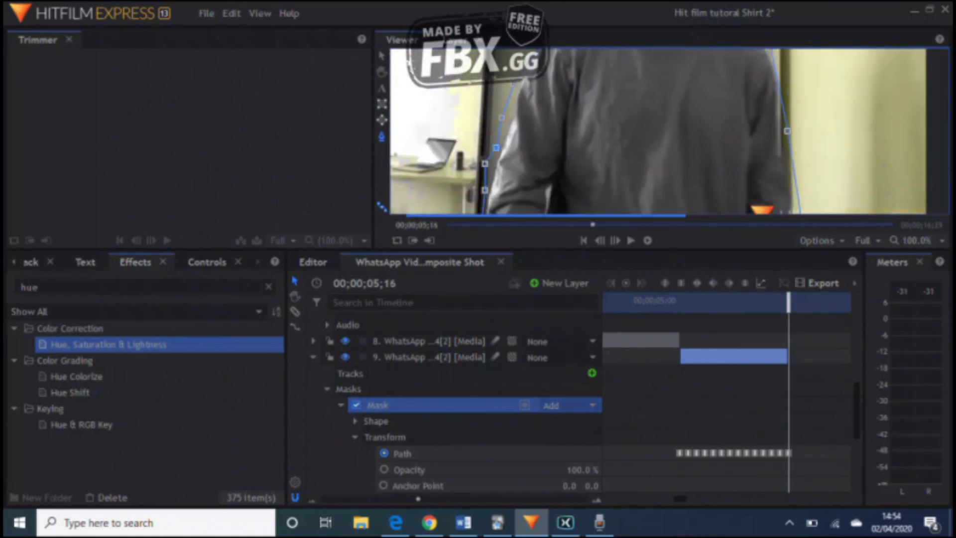
At 00;00;05;17, open the tenth layer and start a mask up the outer sleeve to the shoulder.
key(Right)
click(313, 357)
click(429, 465)
click(313, 465)
scroll(448, 399, down, 1)
drag(598, 174, 615, 112)
click(482, 172)
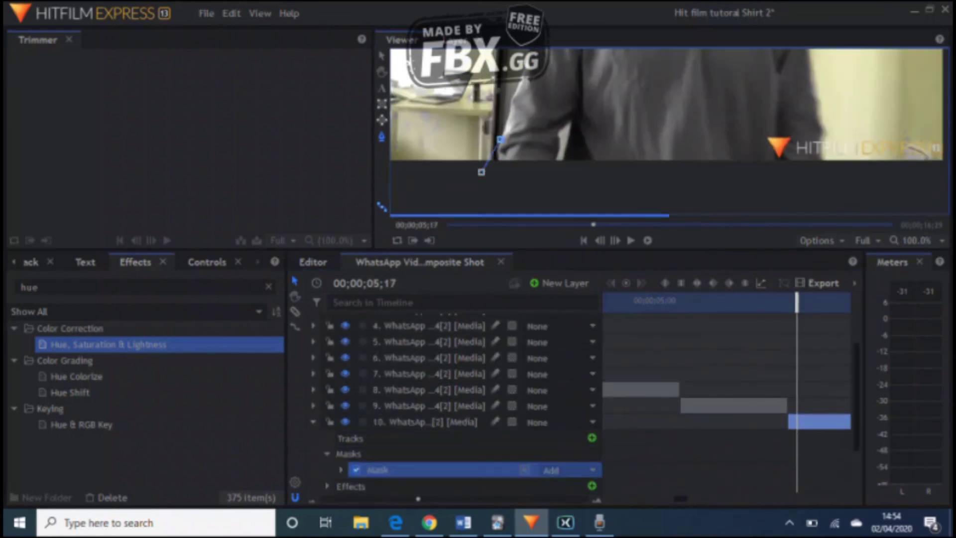
drag(532, 54, 487, 142)
click(485, 112)
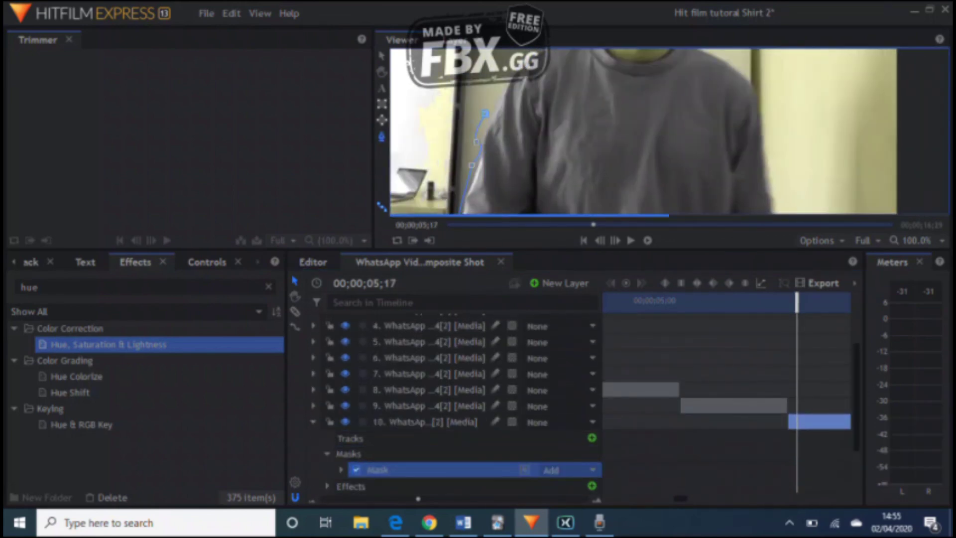
drag(538, 56, 528, 150)
drag(593, 123, 605, 111)
Continue the tenth layer's mask around the neckline and opposite sleeve, and close it below the shirt.
click(608, 146)
right_click(608, 145)
click(658, 194)
click(623, 153)
click(651, 151)
drag(707, 199, 690, 60)
click(747, 167)
drag(747, 167, 748, 62)
click(764, 133)
click(492, 118)
click(484, 121)
click(409, 126)
Enable path keyframing for the tenth layer's mask at 00;00;05;17, then enlarge the timeline scale and go to 00;00;05;16.
click(341, 470)
drag(856, 389, 857, 441)
click(355, 406)
click(384, 421)
drag(418, 498, 461, 498)
key(comma)
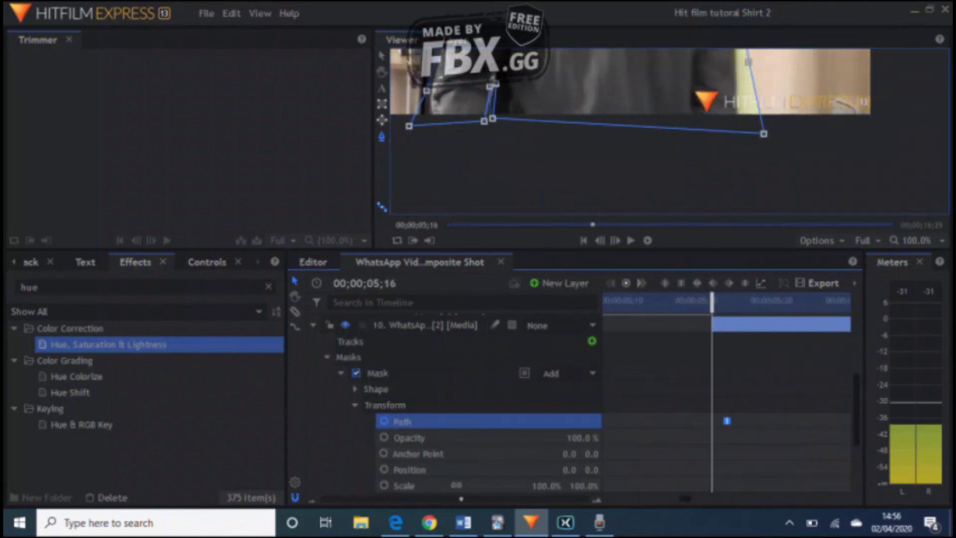
Move the tenth layer's first path keyframe to 00;00;05;16, then refit the mask to the shirt up to 00;00;05;19.
drag(727, 422, 713, 421)
click(378, 373)
drag(633, 60, 695, 89)
key(period)
drag(864, 170, 874, 174)
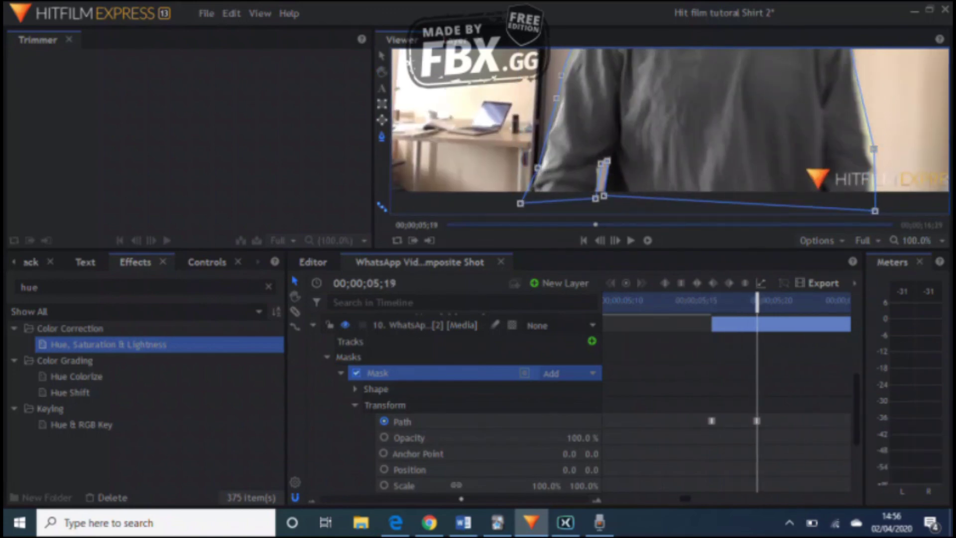
At 00;00;05;20, adjust the tenth layer's mask points to follow the outer shoulder and sleeve of the shirt.
key(period)
drag(697, 80, 712, 184)
drag(852, 107, 861, 108)
drag(698, 184, 643, 64)
drag(837, 156, 845, 156)
key(Right)
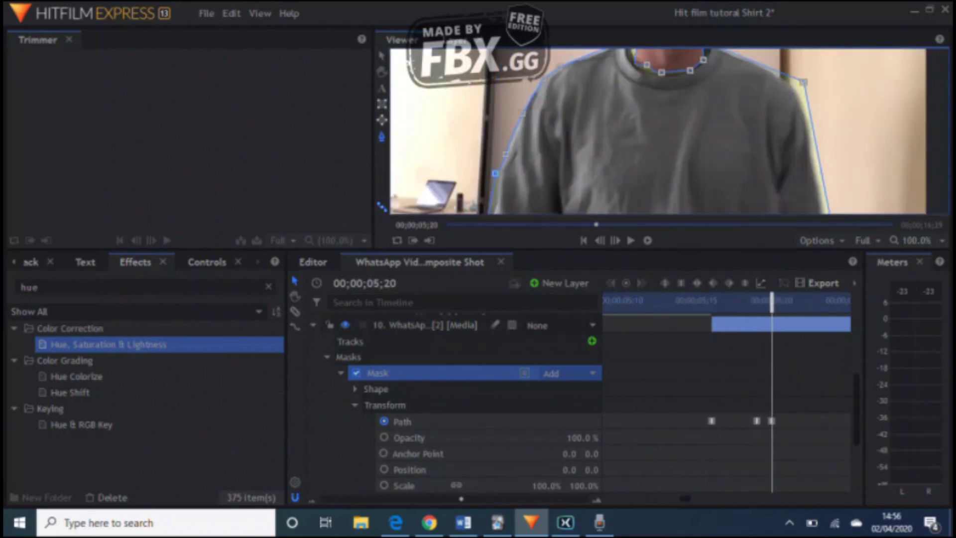
Refit the tenth layer's mask along the sleeve from 00;00;05;21 to 00;00;05;24, then go back to the neckline at 00;00;05;22.
key(Right)
key(period)
key(period)
drag(832, 143, 837, 144)
key(comma)
key(comma)
drag(688, 64, 710, 200)
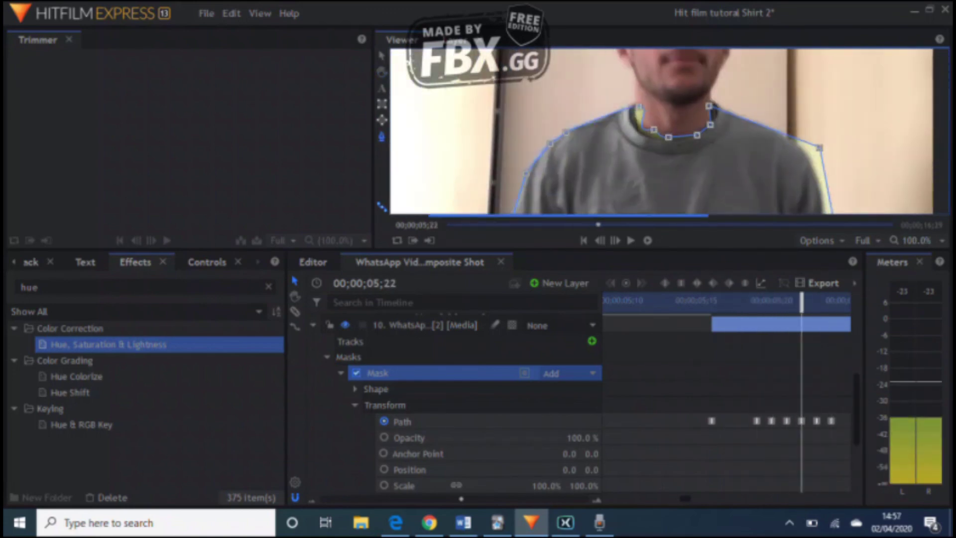
Correct the tenth layer's mask at the neckline, shoulders and sleeves frame by frame from 00;00;05;22 to 00;00;05;25.
drag(712, 106, 715, 93)
key(period)
drag(569, 118, 565, 123)
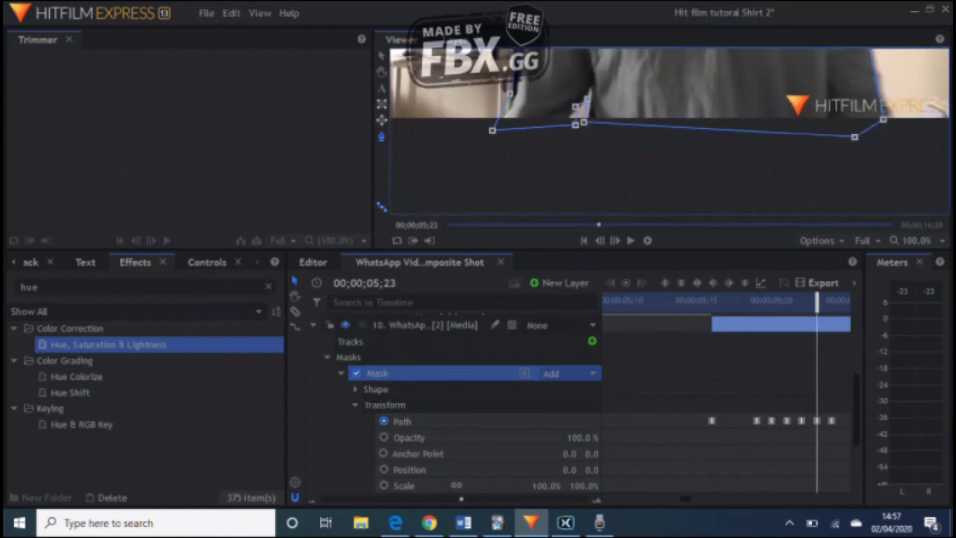
key(Right)
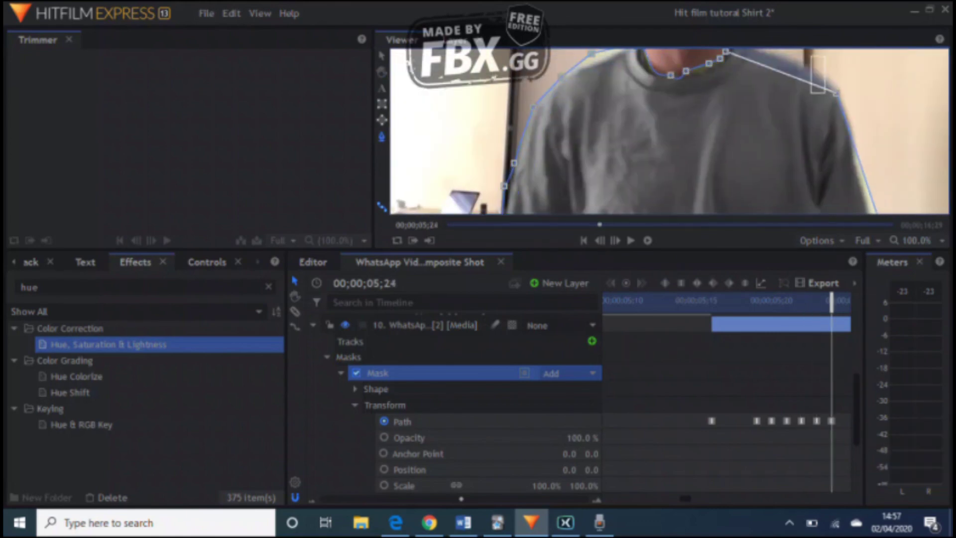
key(Right)
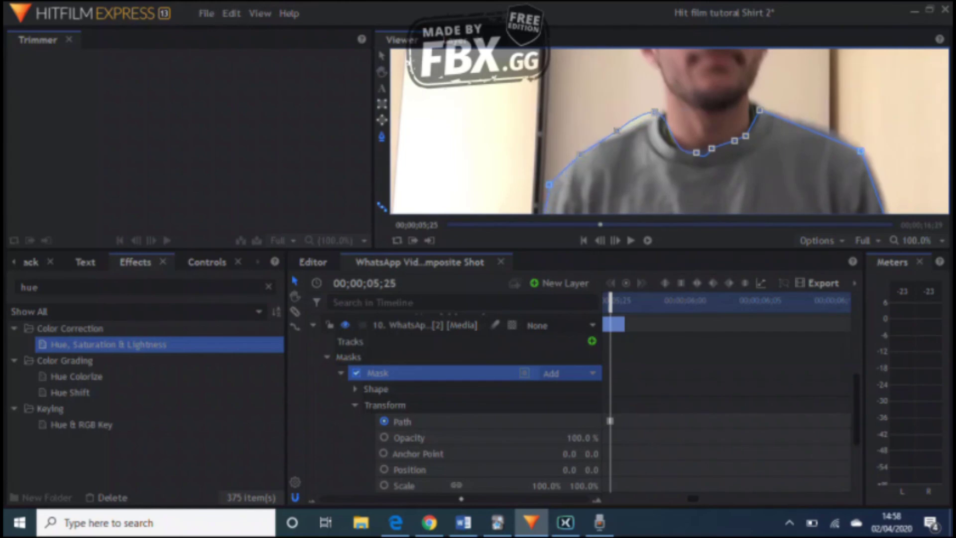
key(Right)
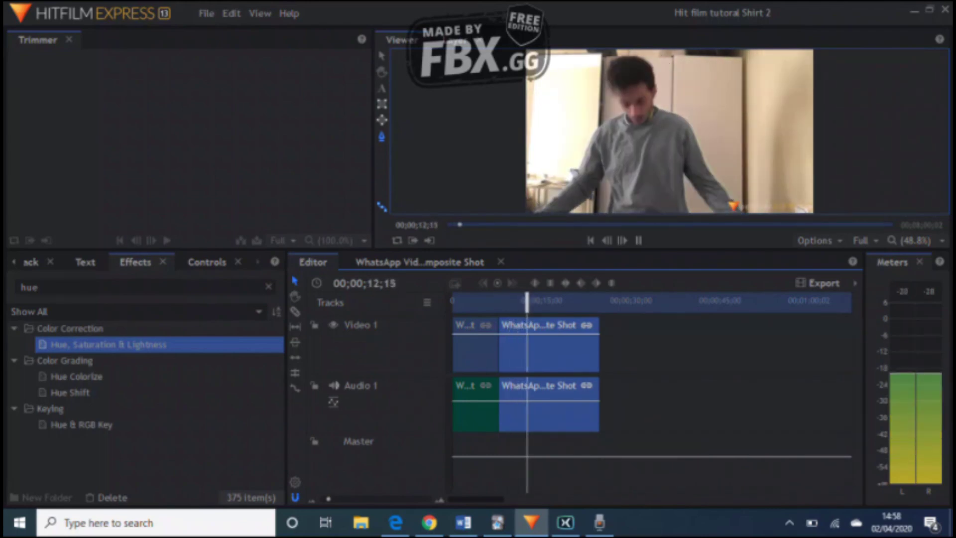
Play the whole edit from 00;00;00;00 to review the shirt-change effect.
click(453, 301)
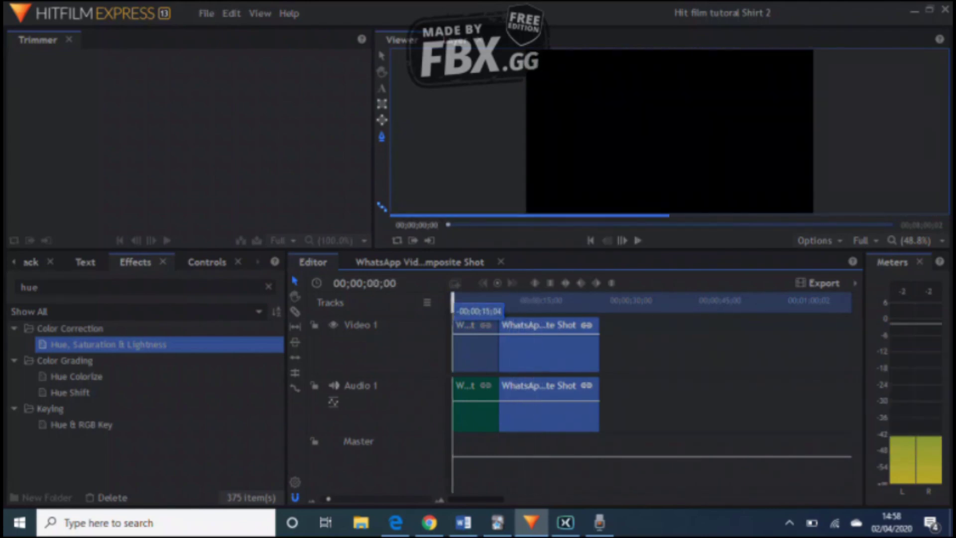
key(space)
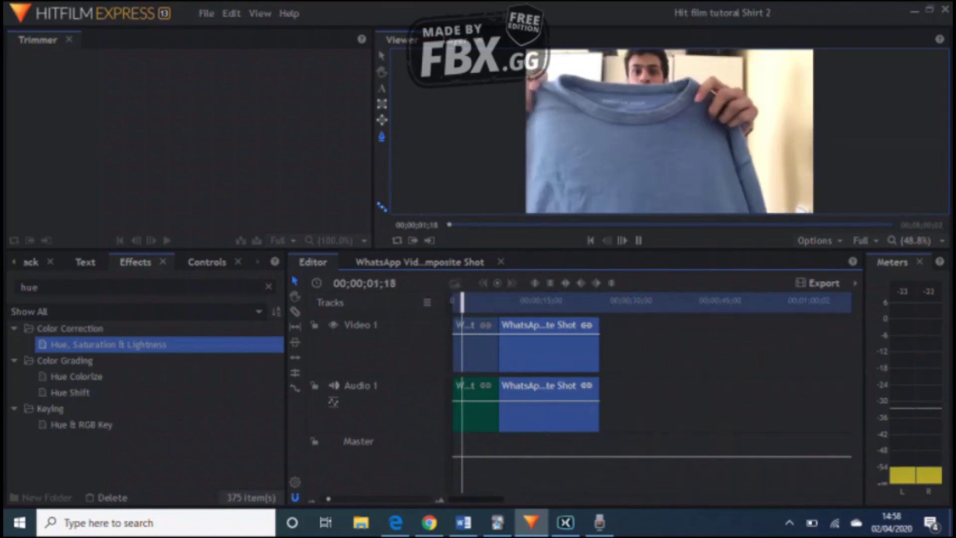